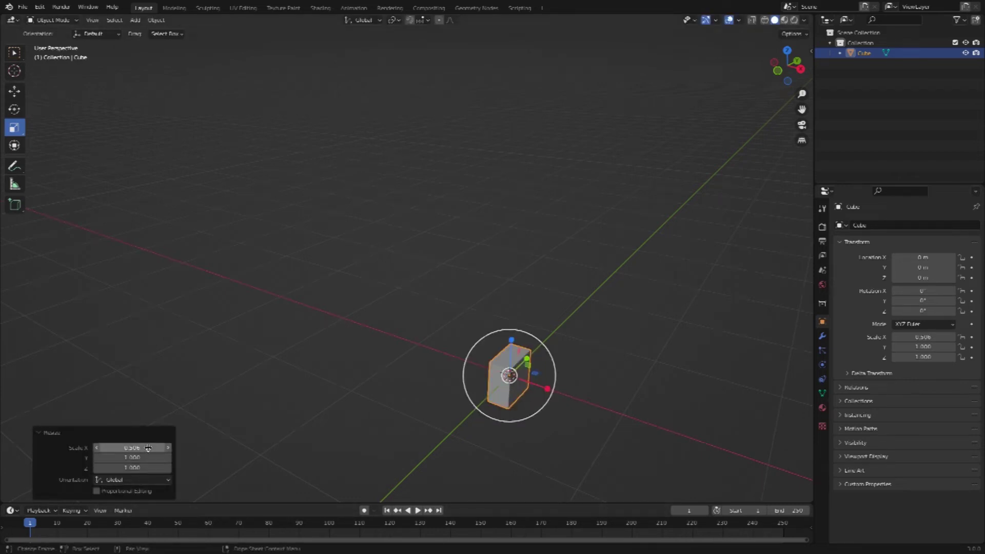
Set the cube's X scale to 0.5 in the Resize panel
left_click(148, 447)
type("0.")
key("Return")
Reframe the view on the thin slab and select it again
middle_click_drag(389, 432, 481, 432)
left_click(481, 432)
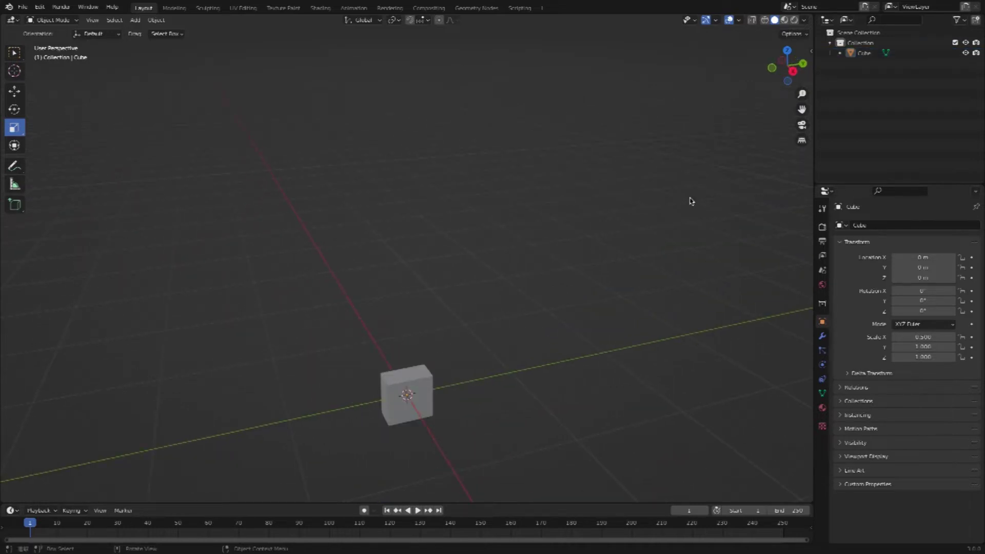
left_click_drag(802, 109, 792, 132)
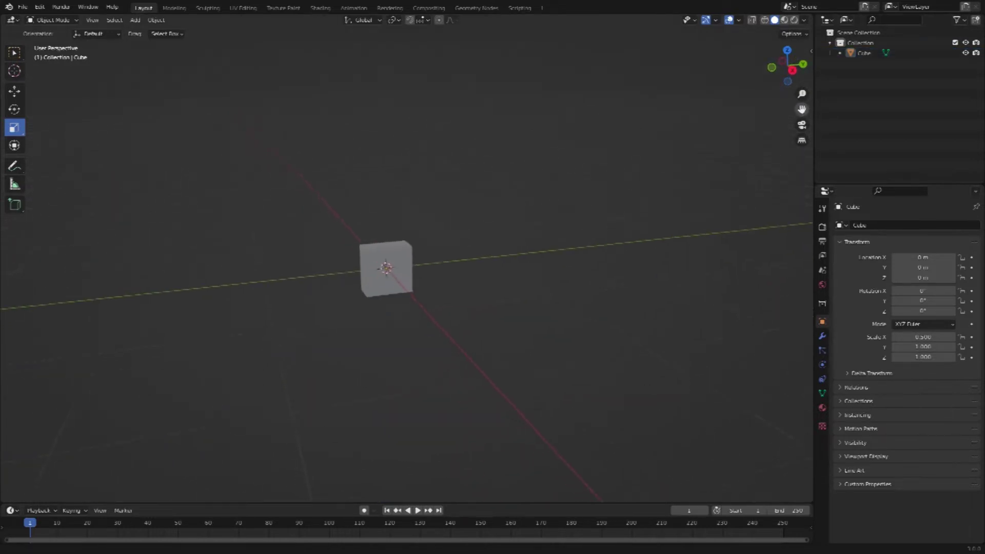
left_click_drag(802, 94, 563, 206)
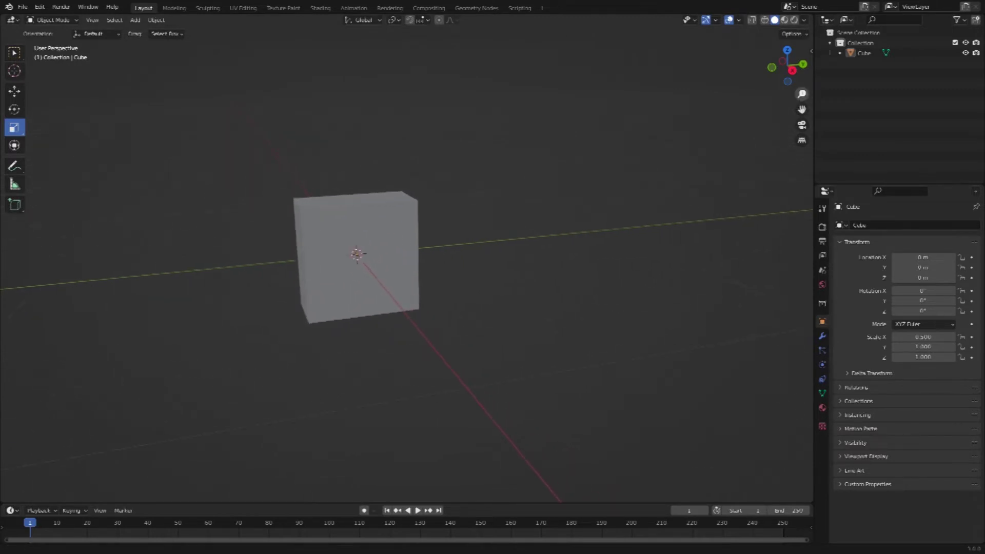
middle_click_drag(563, 207, 565, 209)
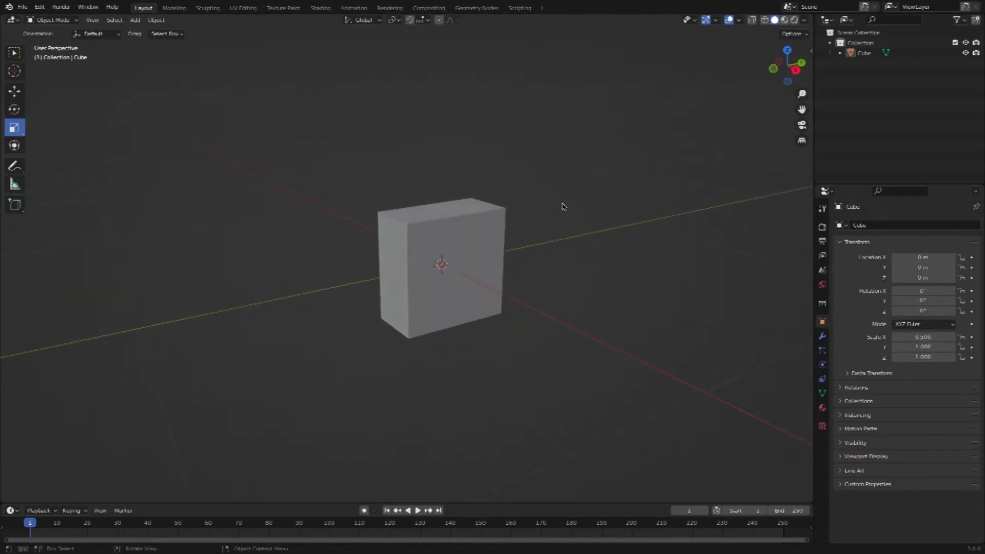
left_click(451, 238)
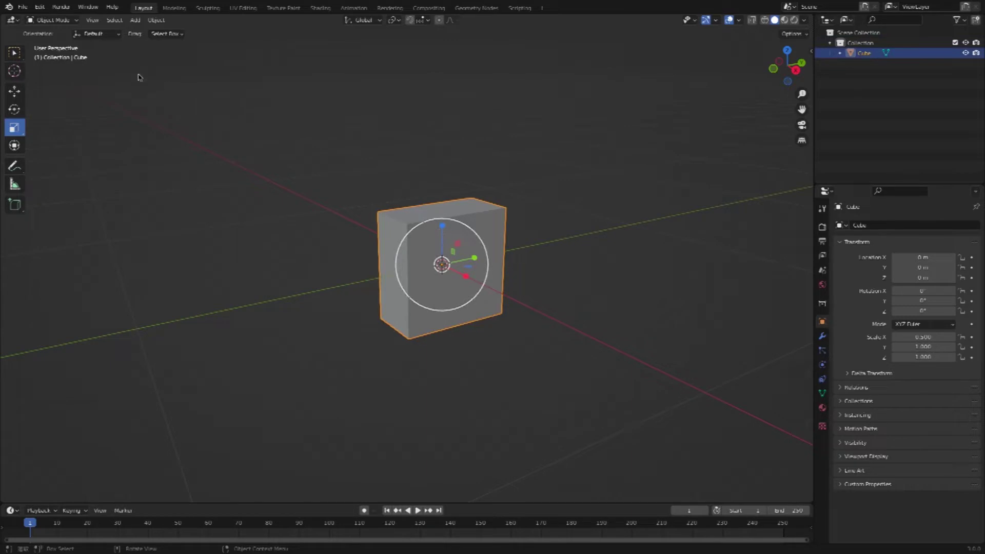
left_click(53, 20)
left_click(49, 21)
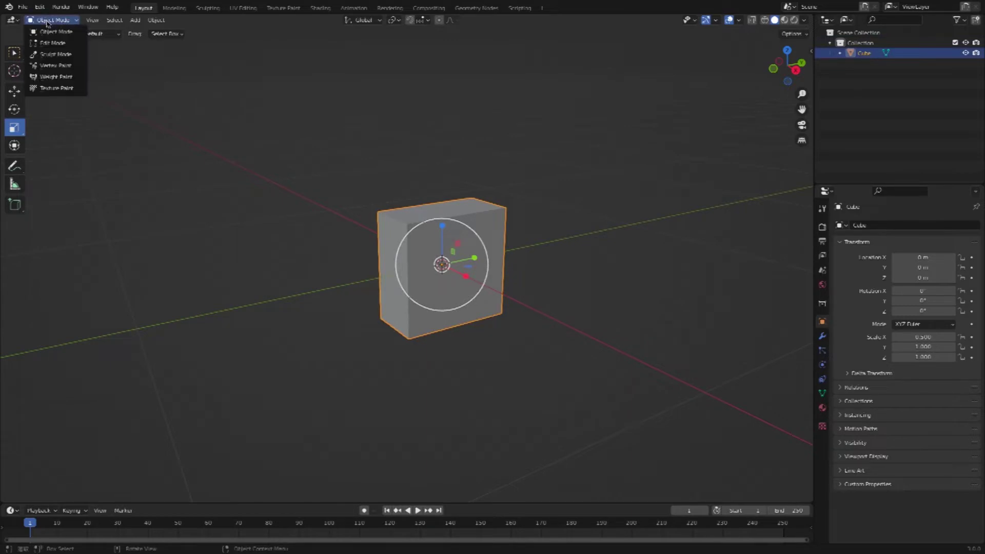
Enter Edit Mode on the slab and switch to edge select mode
left_click(50, 44)
left_click(394, 220)
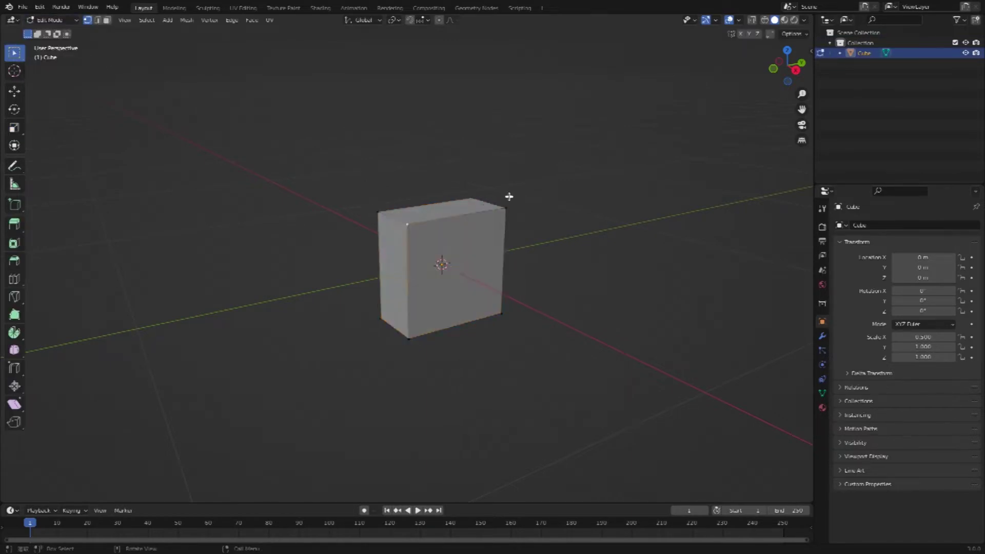
key("KP_6")
key("KP_6")
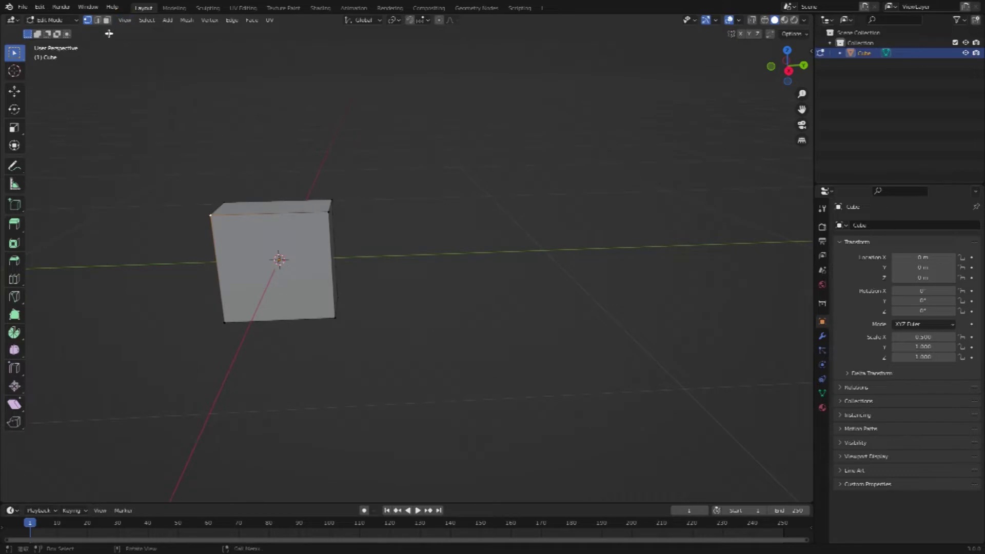
key("KP_6")
key("2")
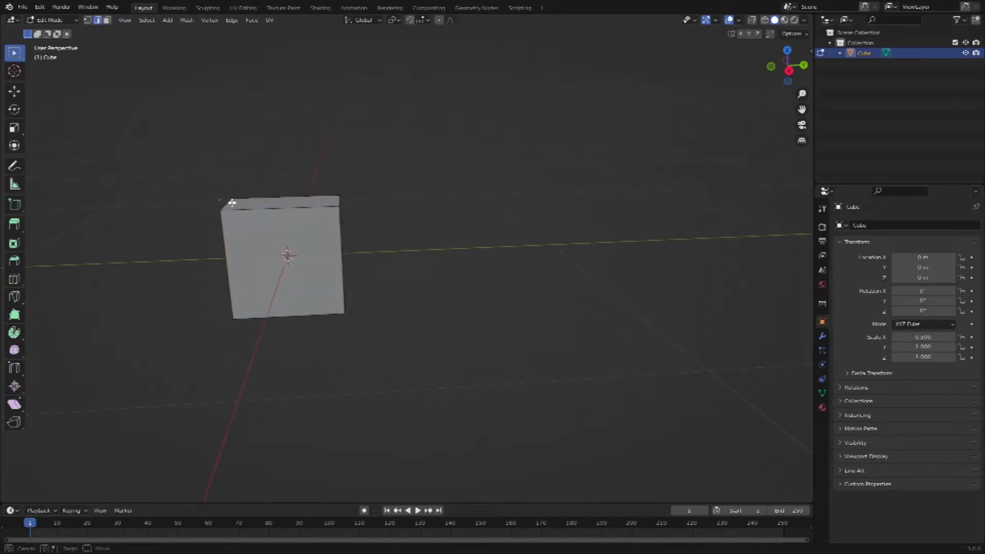
Select the edges running along the slab's depth and begin a bevel on them
key("KP_6")
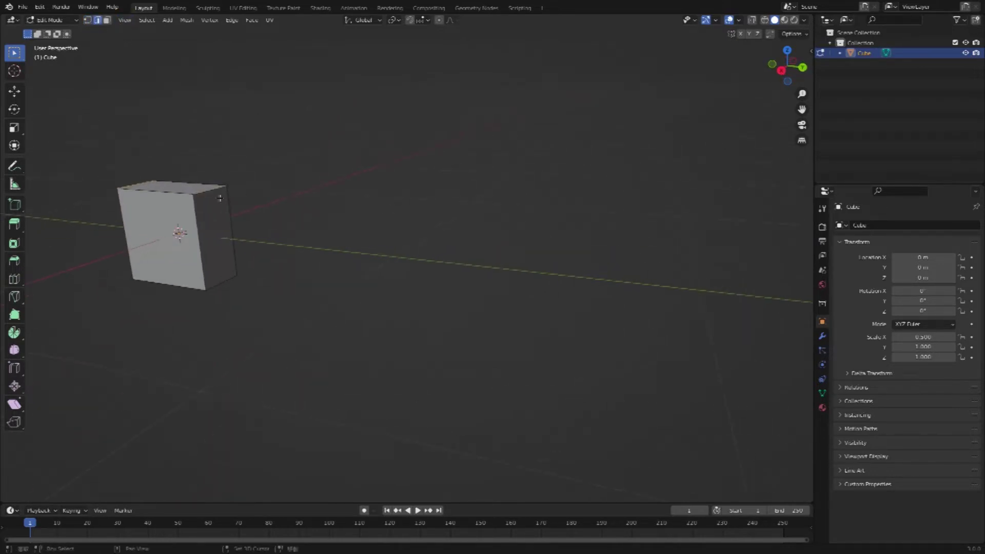
key("KP_8")
key("KP_8")
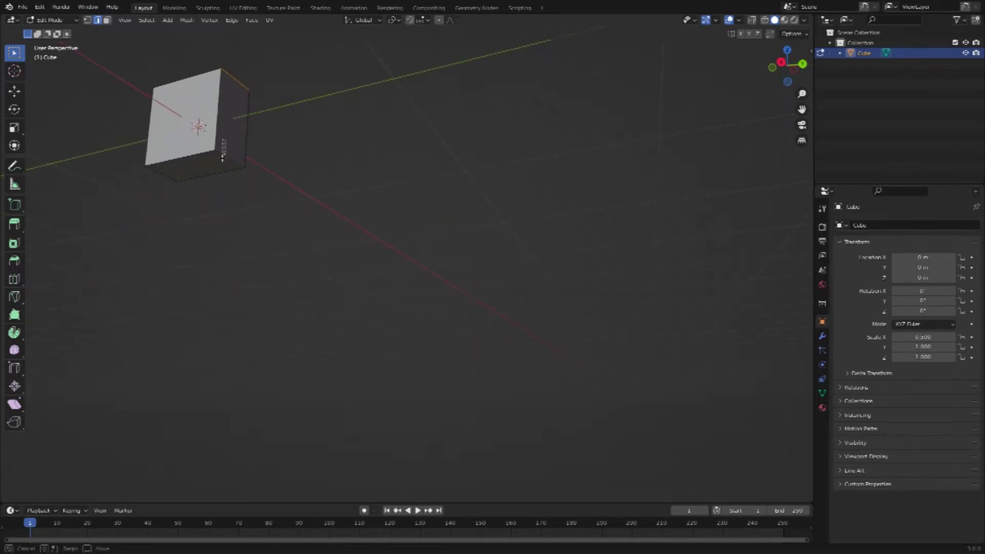
key("KP_Decimal")
left_click(407, 249)
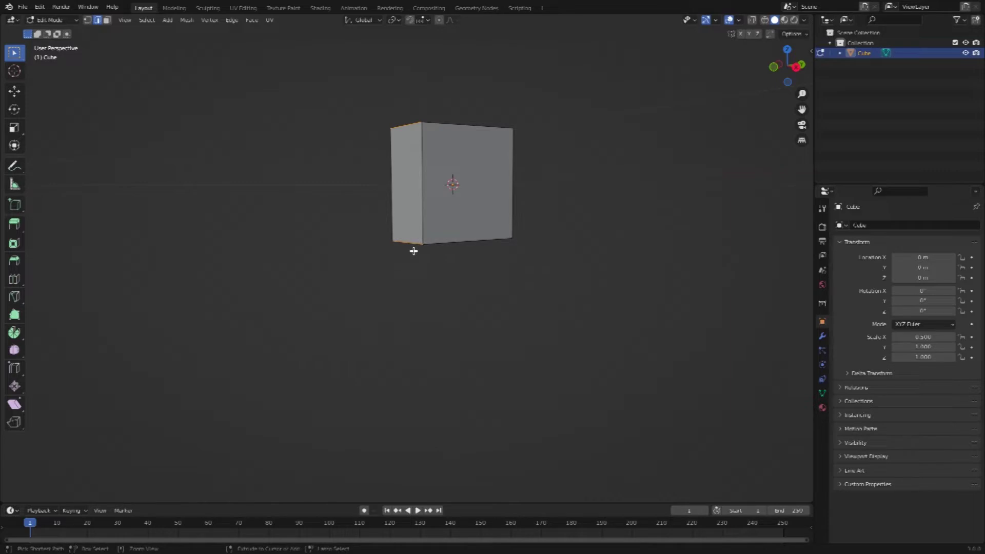
key("ctrl+b")
left_click(414, 251)
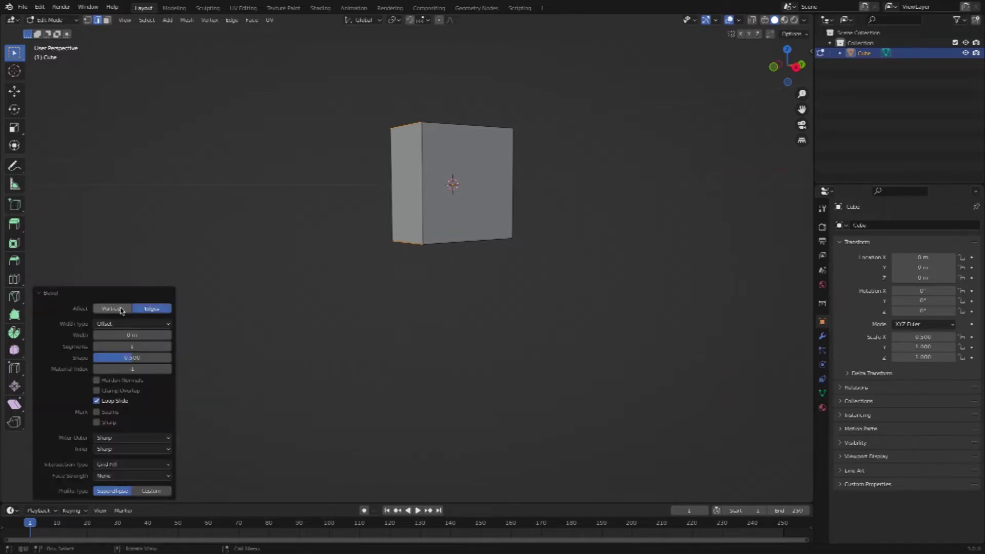
Give the bevel 3 segments and a 0.1 m width, then deselect
left_click(132, 346)
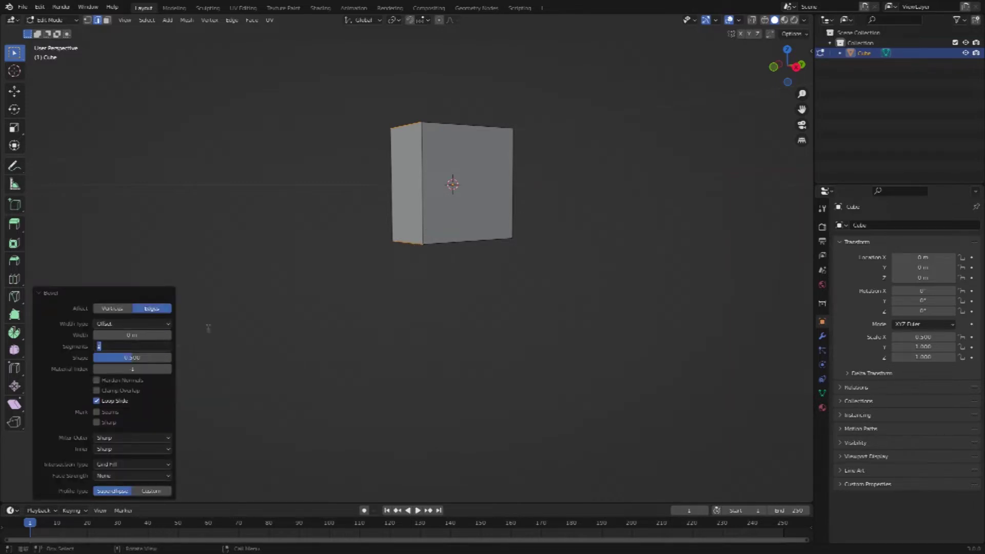
type("3")
key("Return")
left_click(148, 335)
type("0.1")
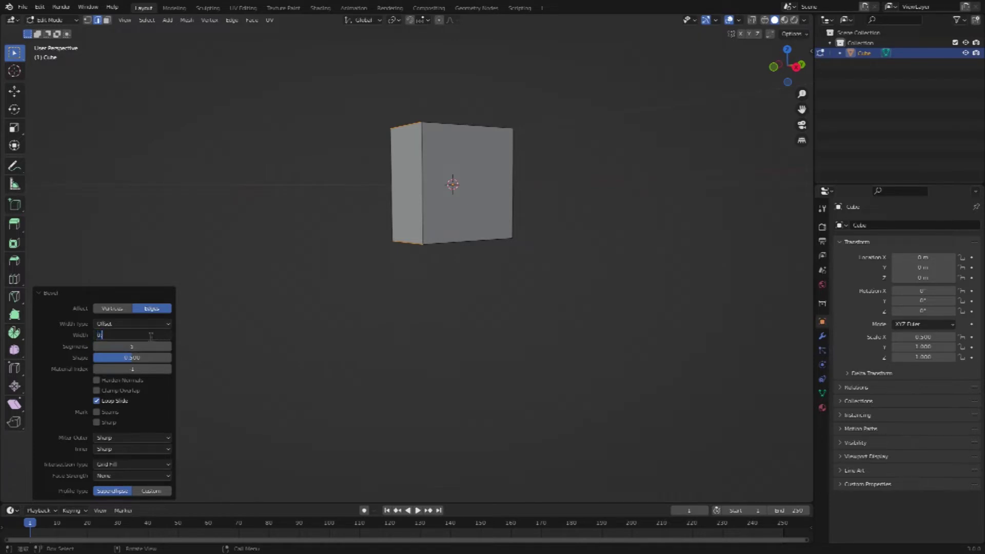
key("Return")
middle_click_drag(515, 322, 543, 314)
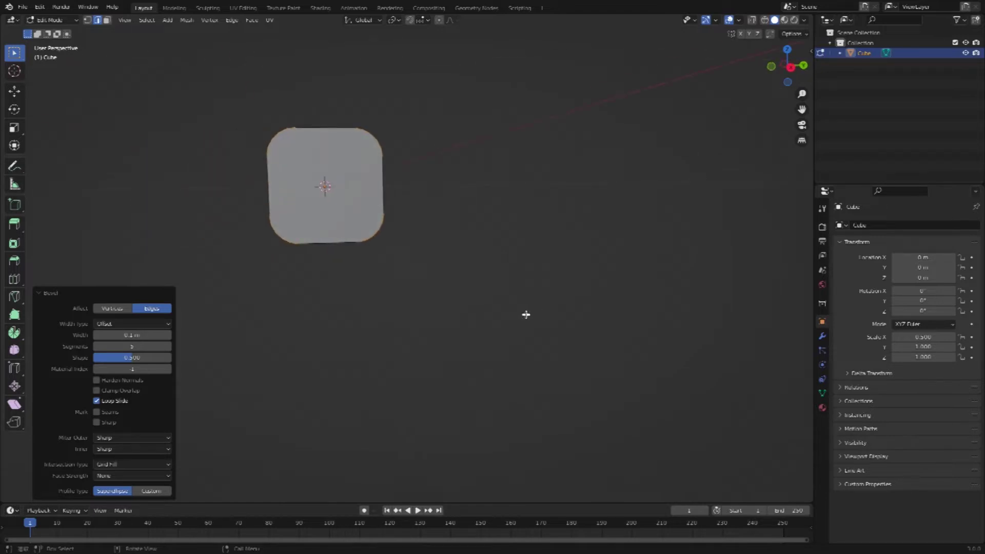
left_click(587, 270)
middle_click_drag(587, 271, 554, 275)
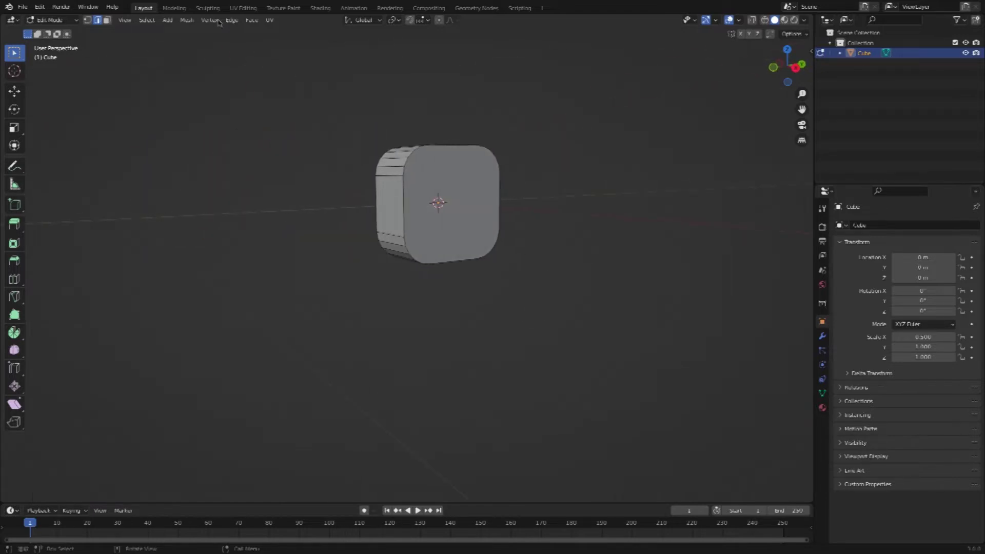
Inset the slab's front face and extrude it slightly inward
left_click(107, 20)
left_click(463, 197)
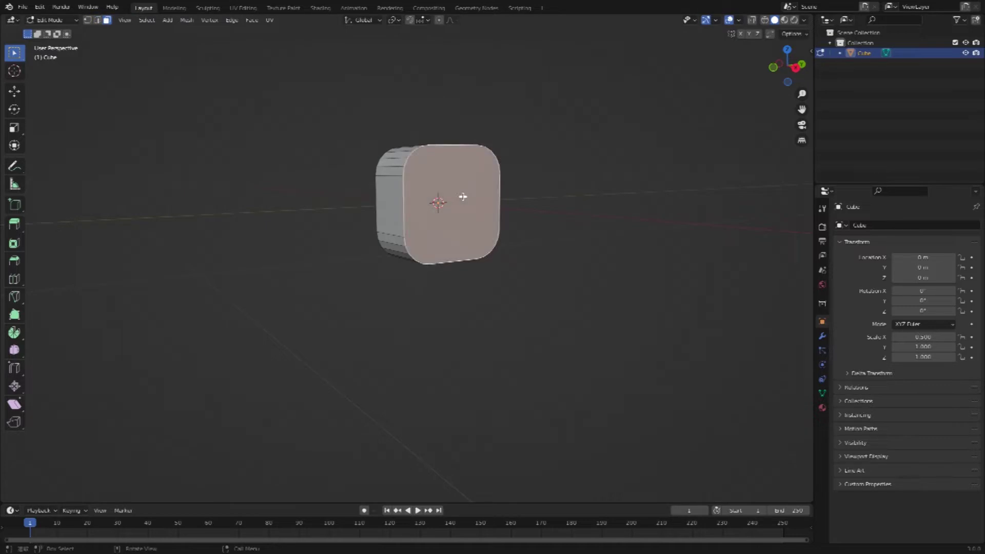
key("i")
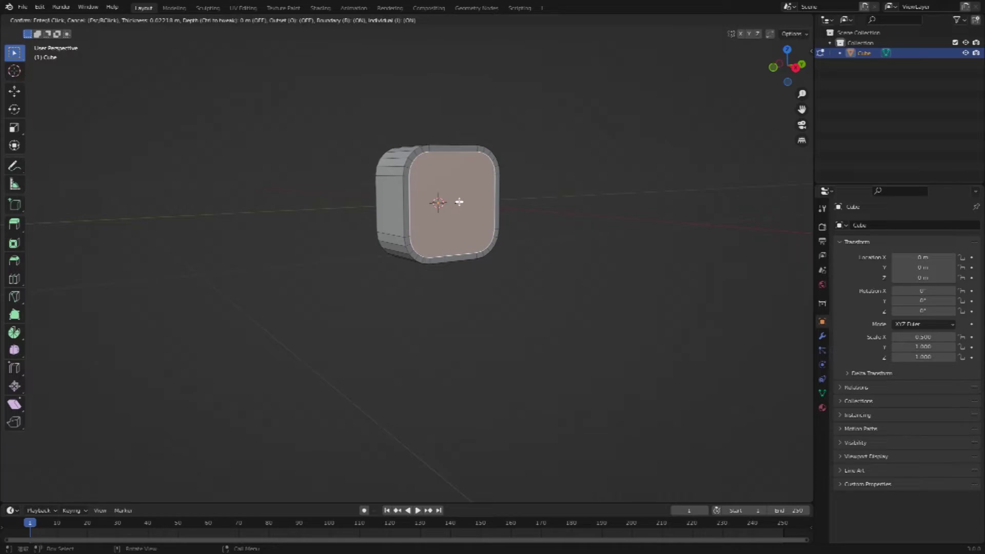
left_click(459, 202)
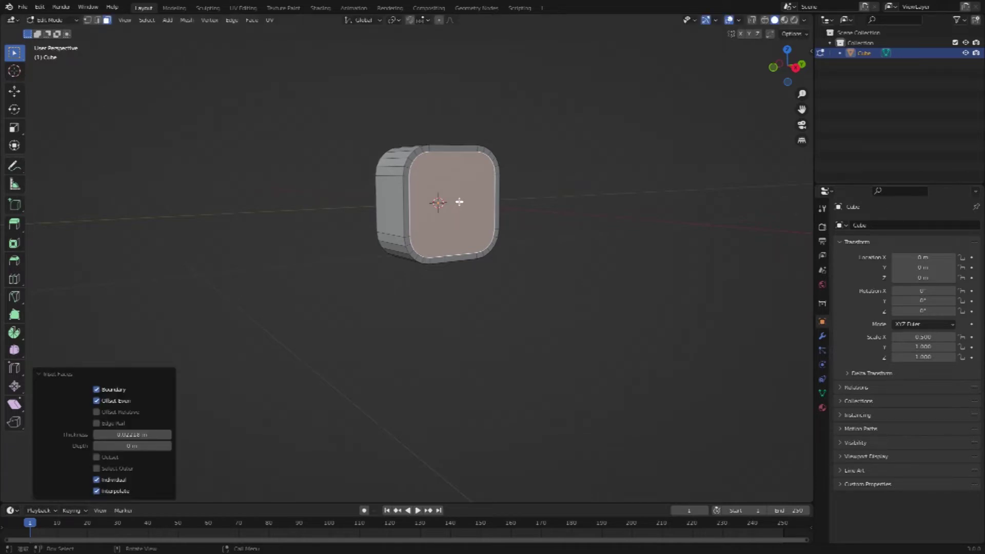
key("e")
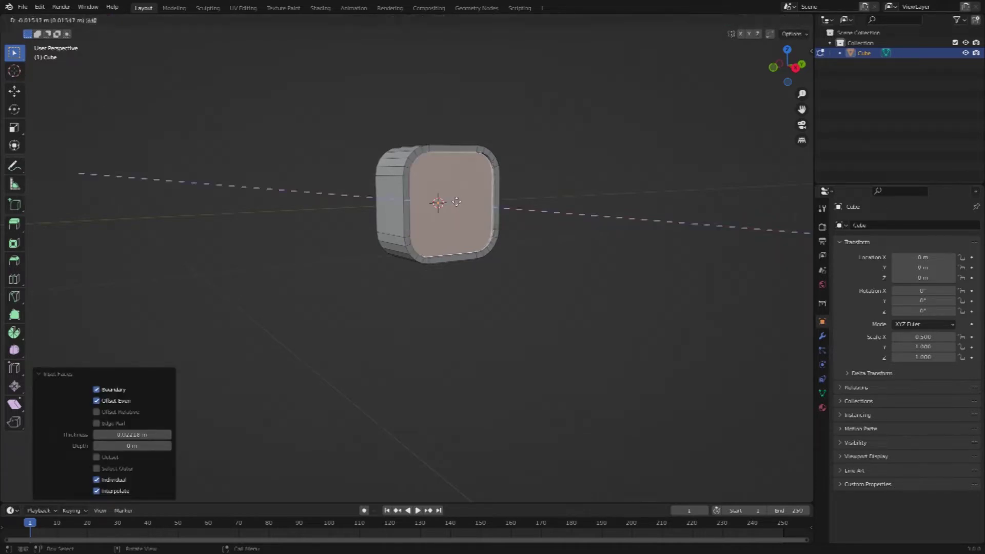
left_click(454, 202)
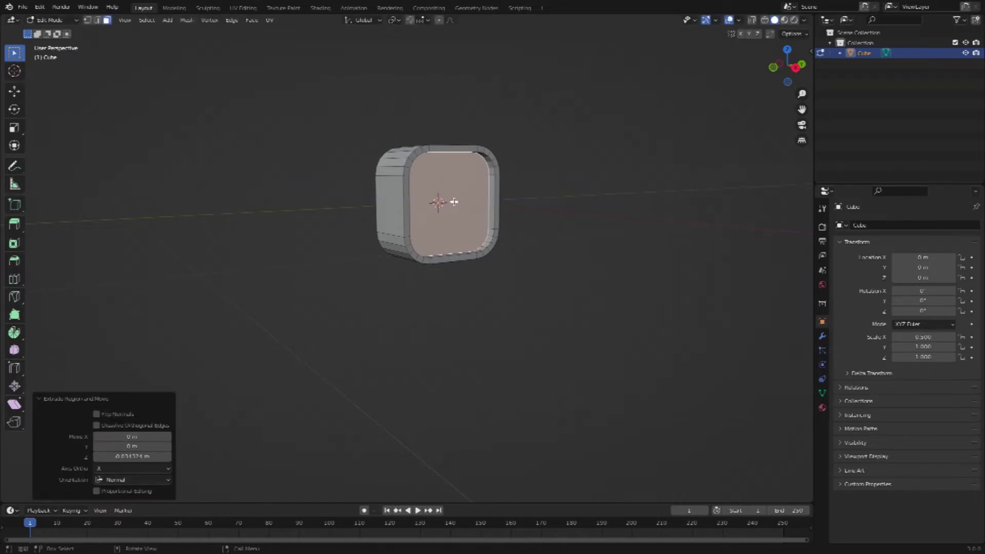
key("s")
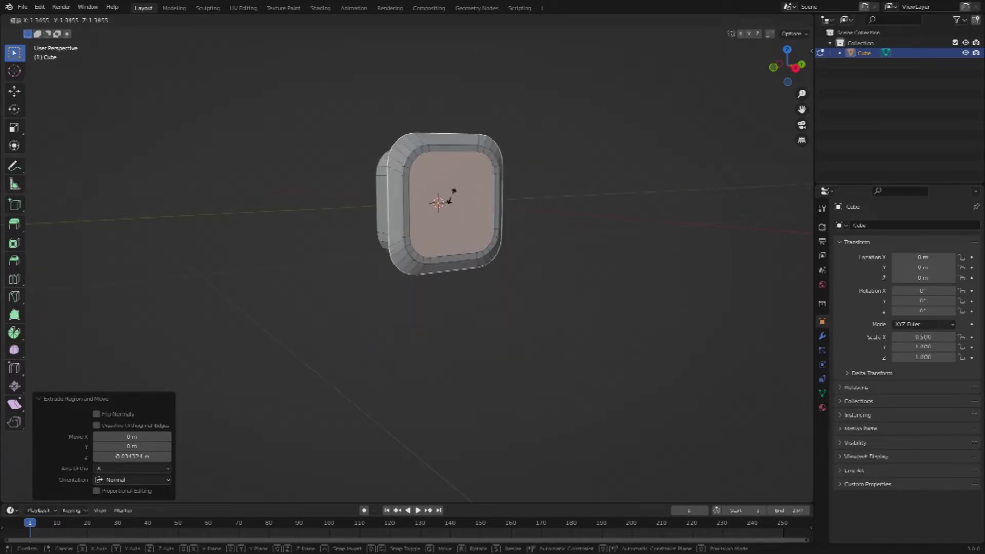
Scale the recessed face down to 0.939, undoing the oversized first attempt
left_click(444, 194)
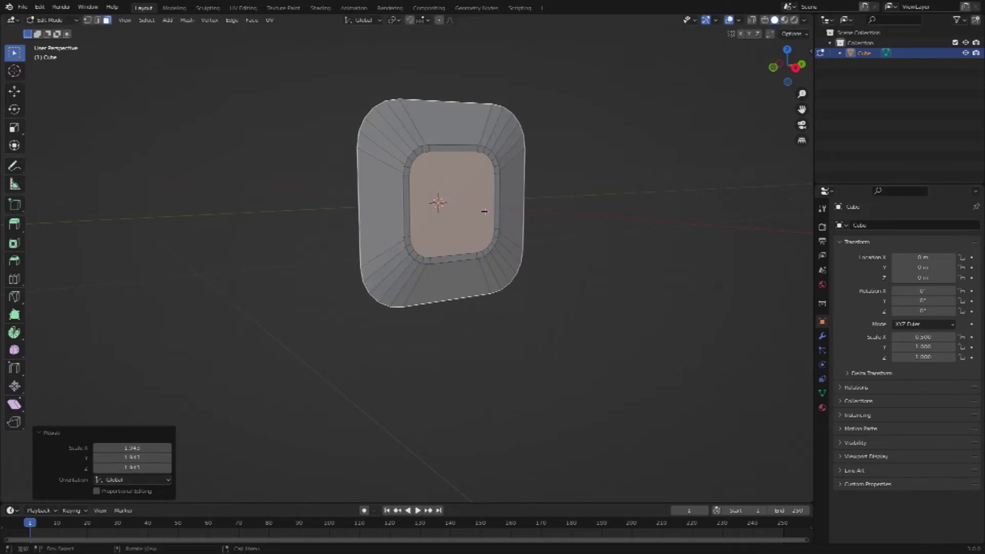
key("ctrl+z")
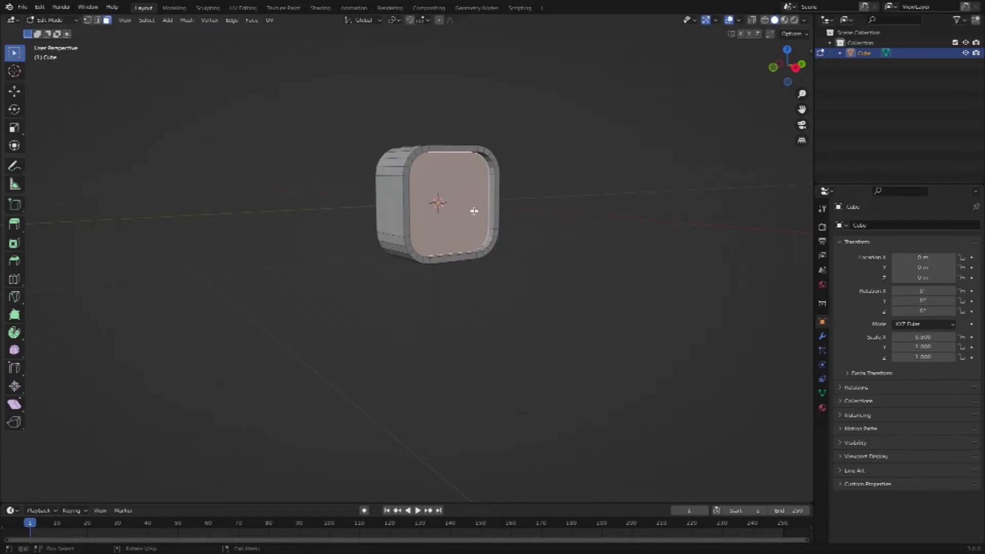
key("s")
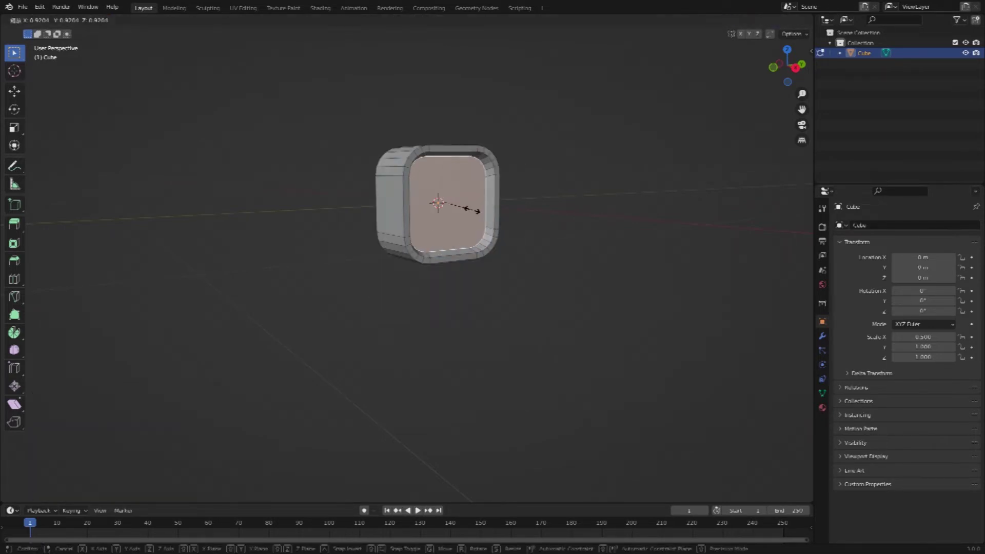
left_click(472, 210)
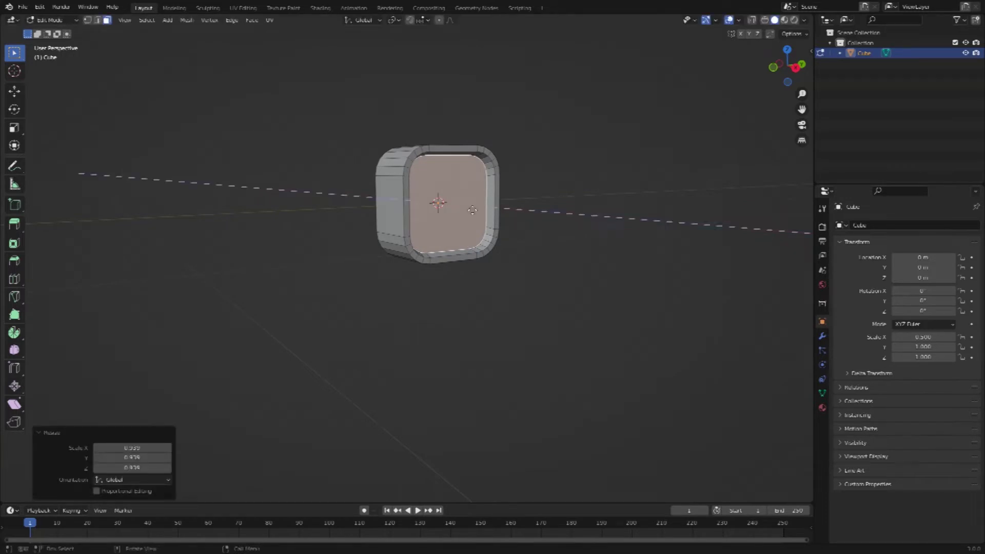
Extrude the face again along its normal to deepen the recess
key("e")
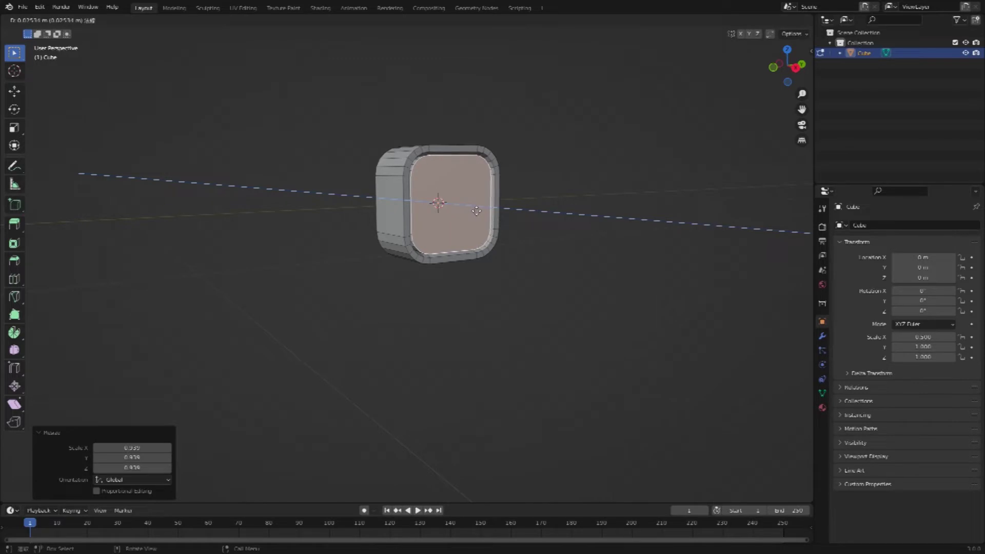
left_click(477, 211)
left_click(567, 224)
middle_click_drag(567, 225, 567, 223)
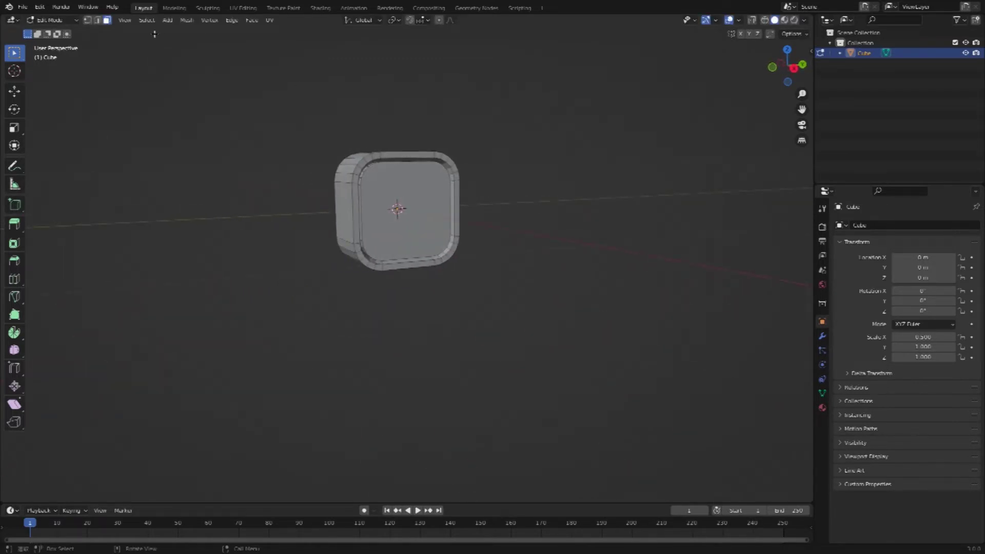
left_click(54, 21)
Return to Object Mode, deselect the slab, and bring up the Shift+A add menu
left_click(49, 29)
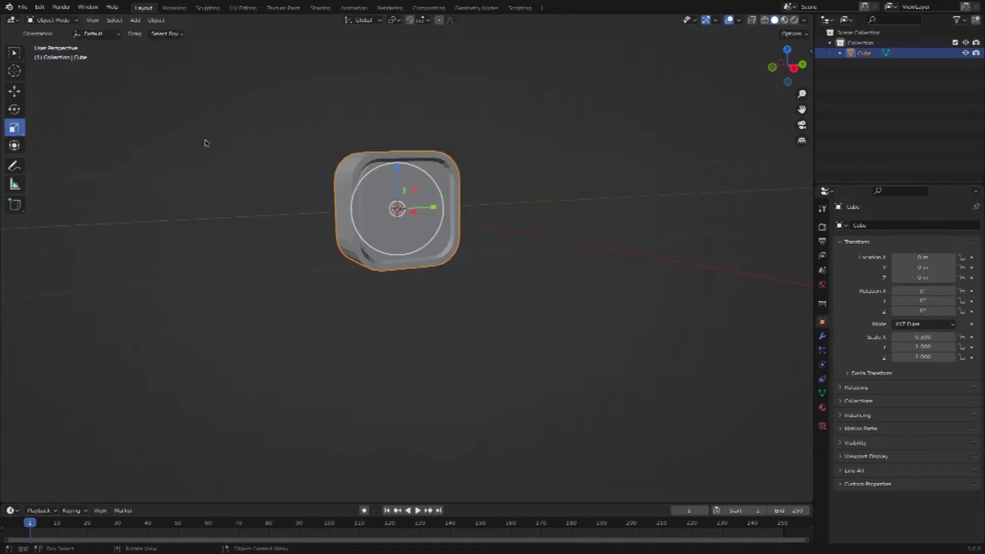
left_click(268, 154)
middle_click_drag(330, 165, 331, 163)
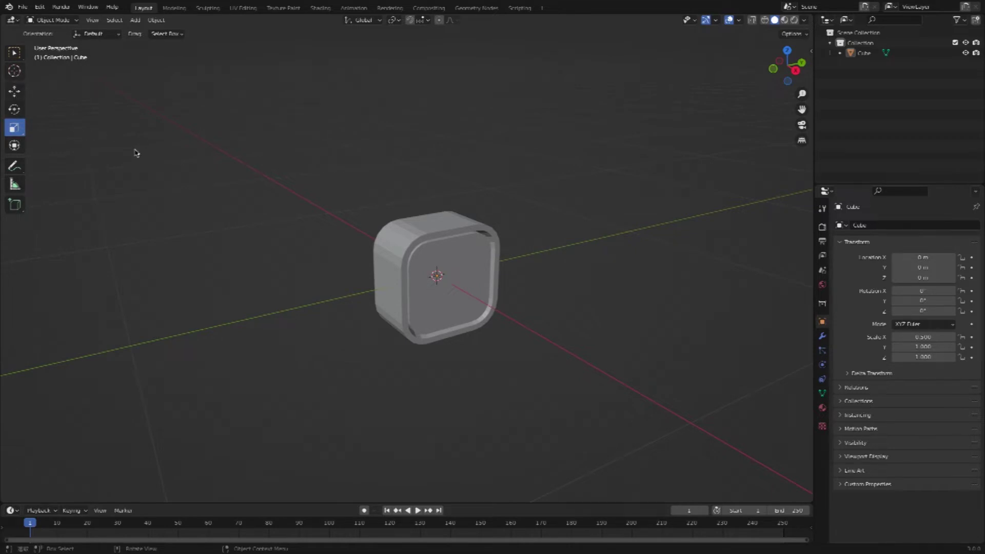
key("shift+a")
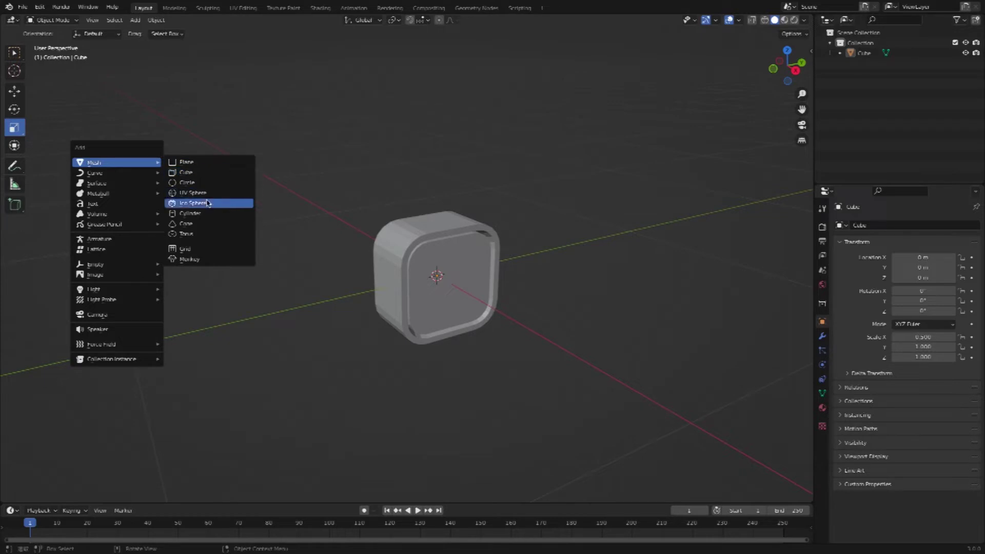
Add a new cube and move it along X about 0.515 m beside the rounded box
left_click(200, 177)
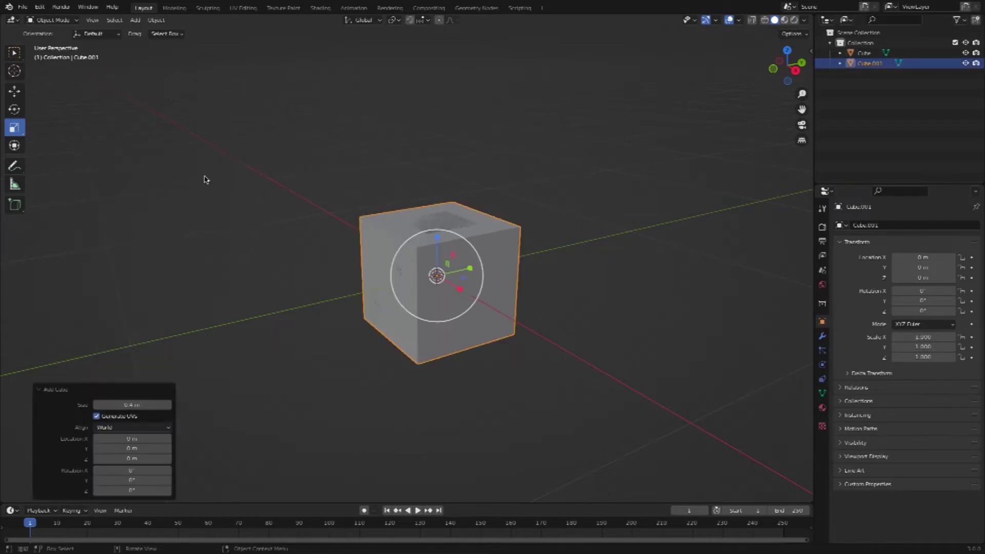
key("shift+space")
key("g")
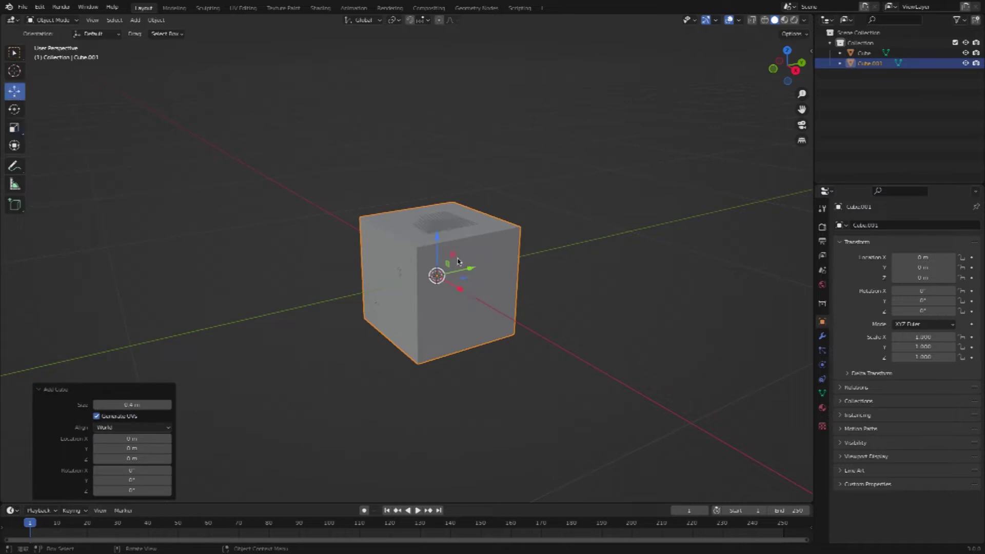
left_click_drag(465, 289, 564, 348)
middle_click_drag(555, 321, 555, 320)
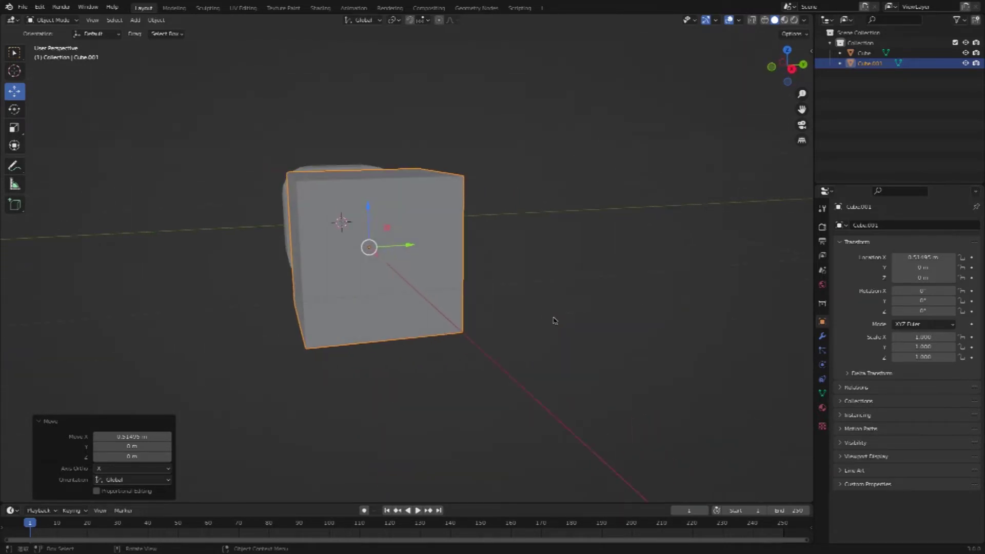
middle_click_drag(394, 274, 396, 276)
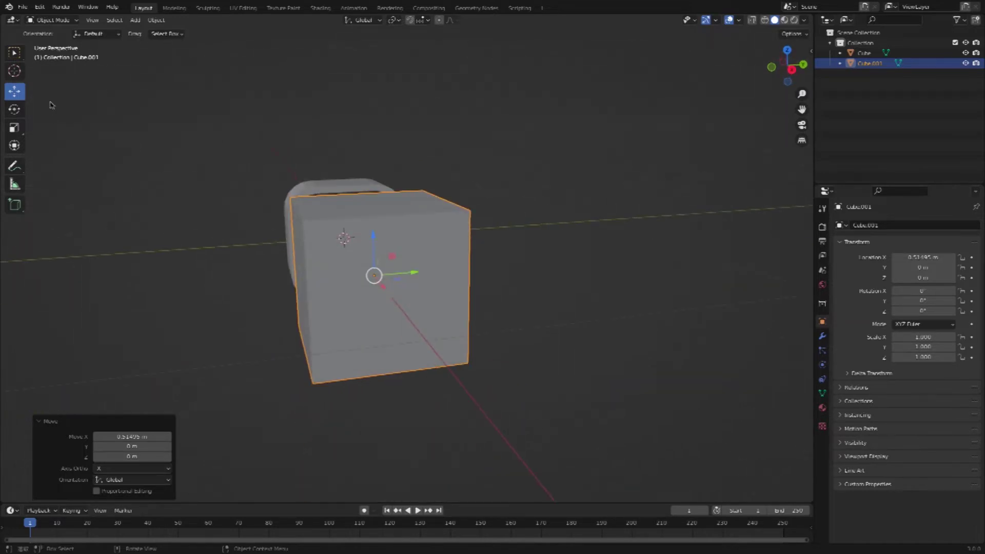
Scale the new cube down to about 0.22
left_click(14, 128)
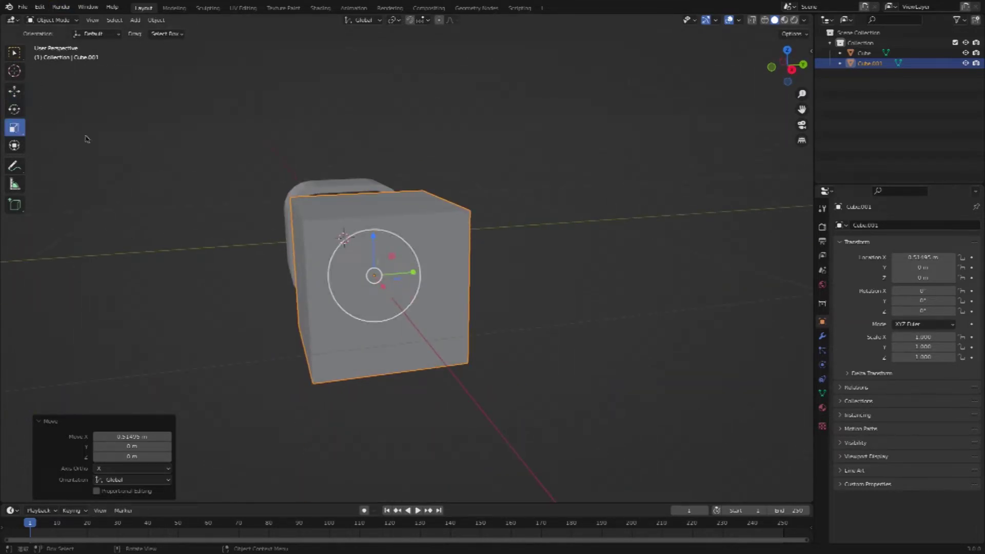
left_click_drag(383, 285, 385, 283)
middle_click_drag(403, 295, 564, 380)
left_click_drag(588, 353, 570, 373)
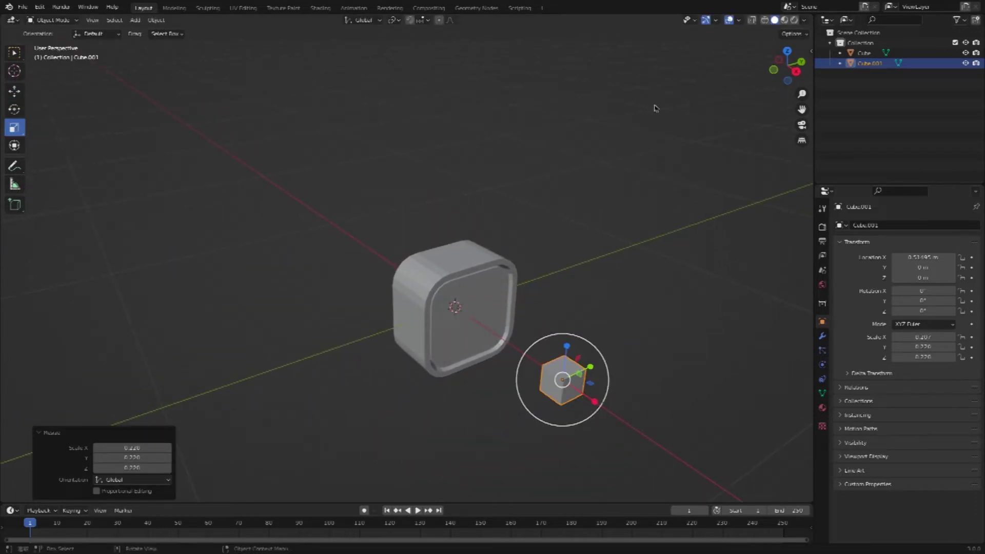
left_click_drag(799, 110, 642, 52)
mouse_move(802, 94)
left_mouse_down()
mouse_move(801, 62)
mouse_move(802, 134)
mouse_move(802, 110)
mouse_move(589, 152)
left_mouse_up()
Enter Edit Mode on the small cube and place a horizontal loop cut around its middle
left_click(52, 20)
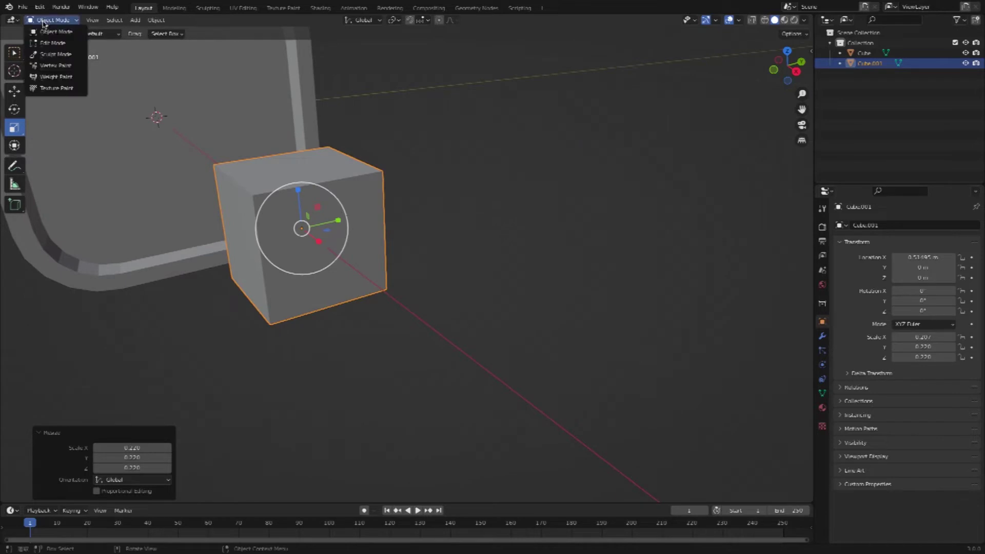
left_click(54, 40)
middle_click_drag(358, 209, 366, 209)
key("KP_Decimal")
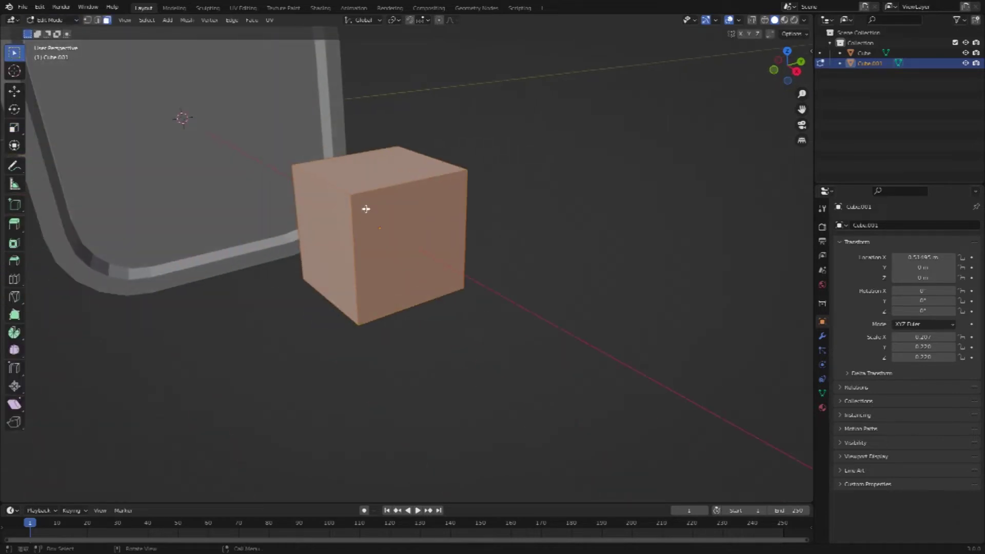
left_click(353, 268)
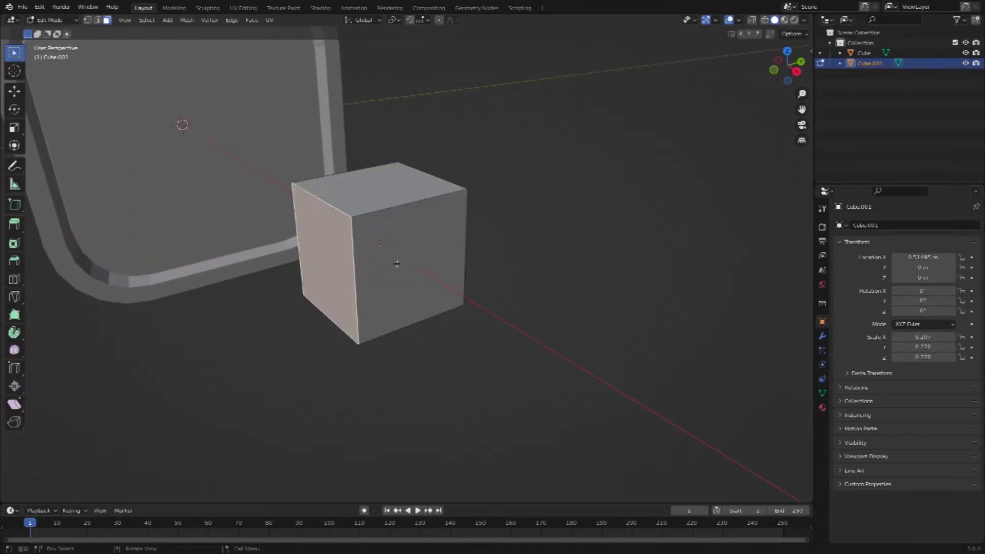
key("ctrl+r")
left_click(356, 264)
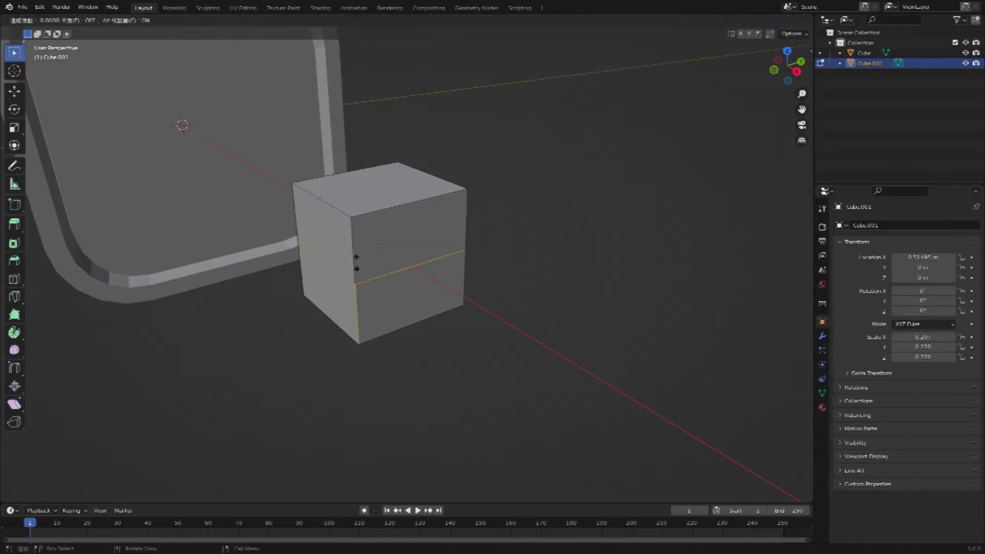
Confirm the middle loop cut with Even sliding enabled
left_click(354, 265)
left_click(97, 458)
left_click(268, 424)
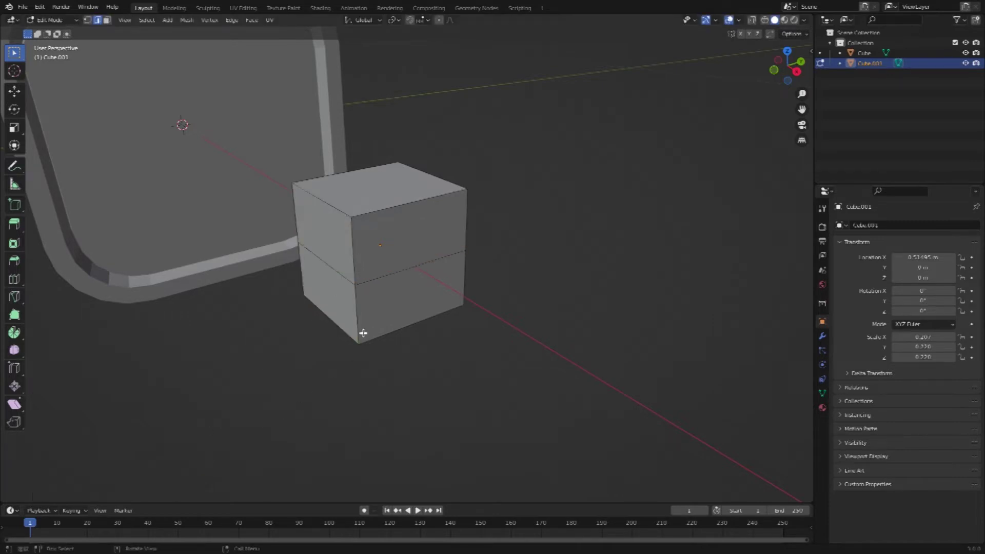
Delete the small cube's top and upper front edges to open it up
left_click(356, 256)
left_click(302, 180)
left_click(307, 192, "shift")
left_click(296, 204, "shift")
left_click(357, 230, "shift")
left_click(382, 210, "shift")
key("x")
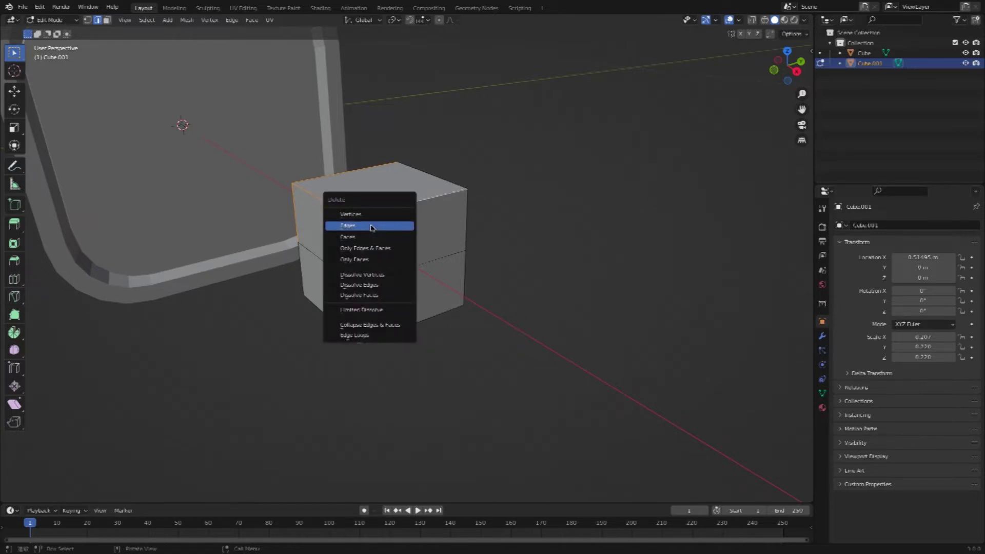
left_click(379, 226)
Fill a sloping face and a triangular side face across the opening
middle_click_drag(454, 232, 460, 251)
left_click(492, 376)
left_click(536, 335, "shift")
key("f")
left_click(587, 330)
left_click(427, 317)
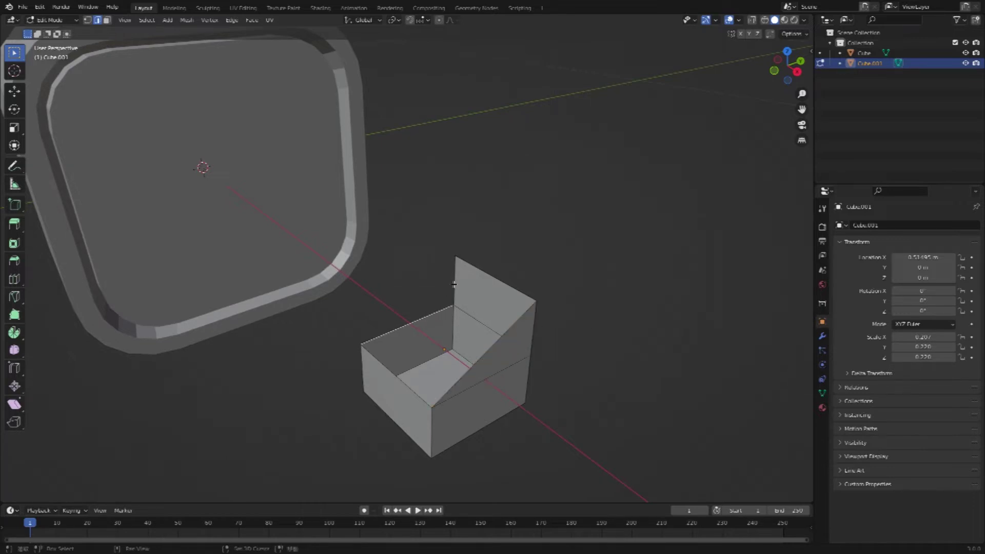
left_click(456, 283, "shift")
key("f")
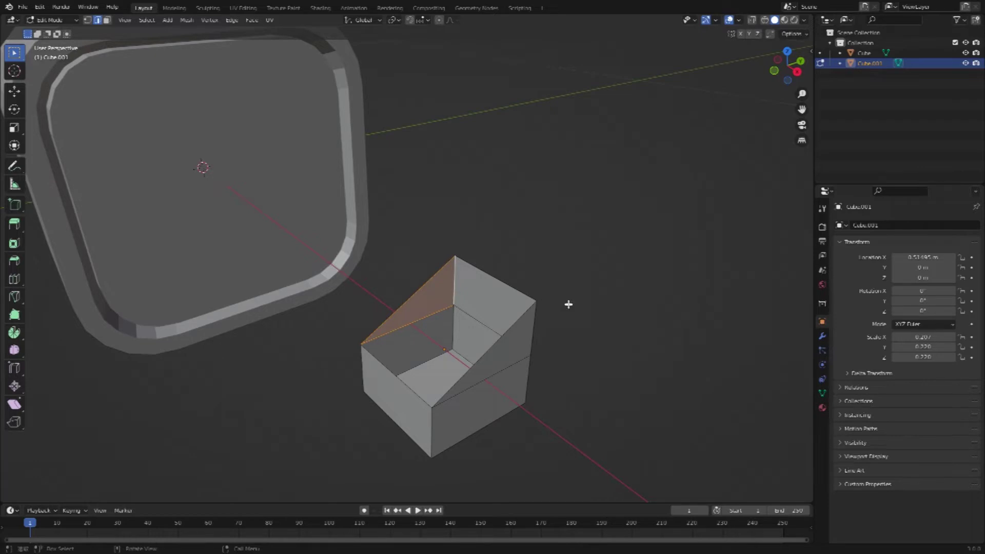
left_click(569, 305)
Fill the box's open top with a new face
middle_click_drag(568, 304, 388, 224, "shift")
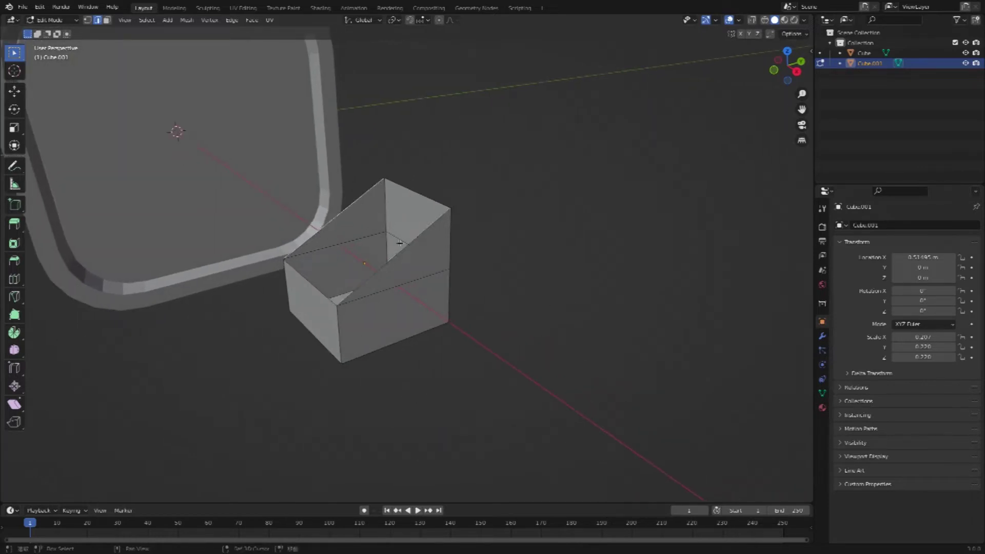
left_click(423, 192, "shift")
left_click(420, 198, "shift")
left_click(309, 279, "shift")
key("f")
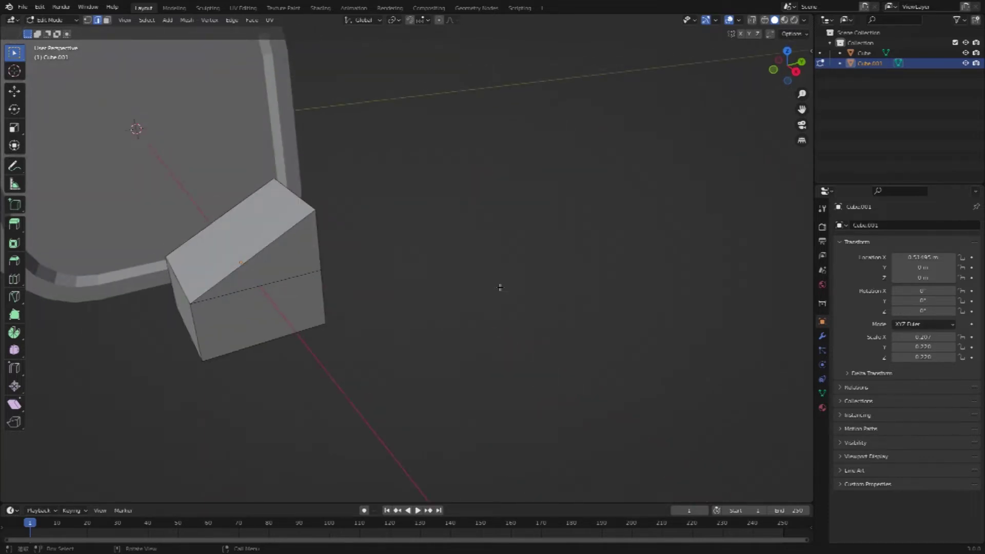
Hide the extra geometry and delete the box's selected edges
key("KP_Decimal")
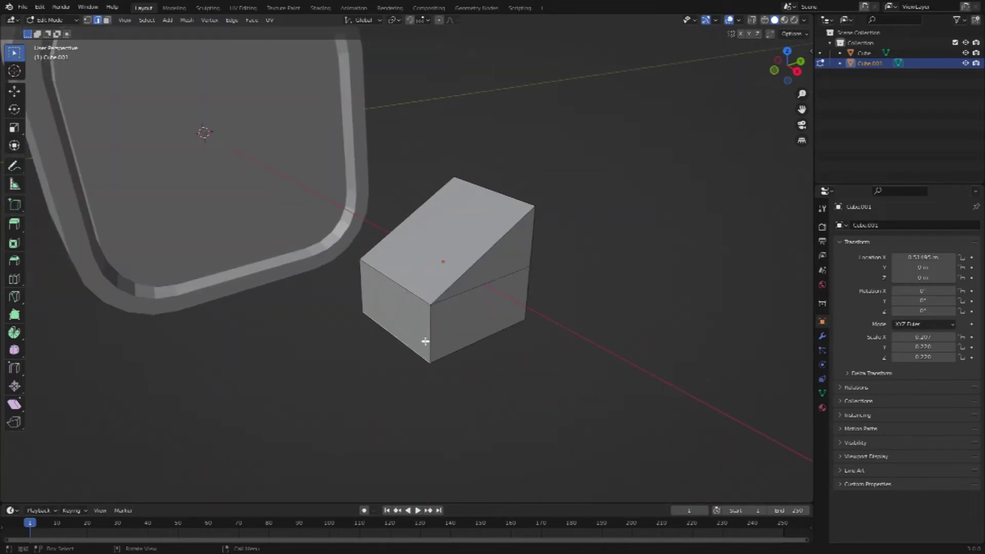
key("h")
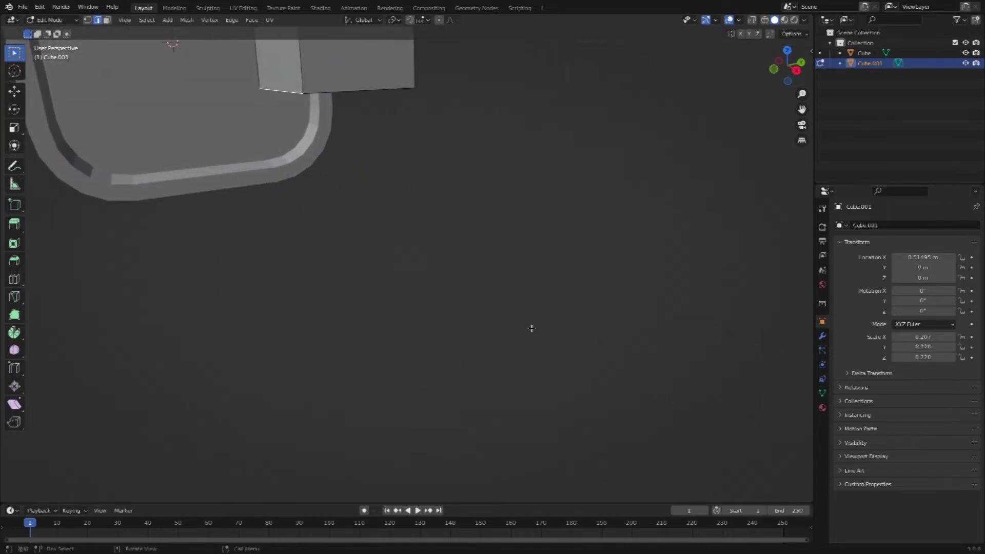
key("x")
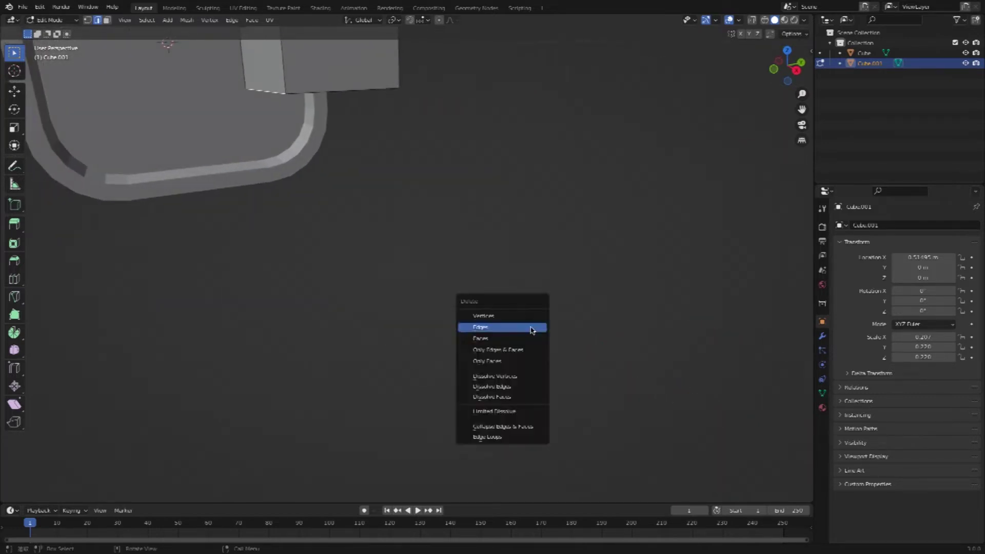
left_click(487, 327)
Delete both lower vertical edges and their bottom edges, stripping the box's lower part
middle_click_drag(487, 286, 487, 287)
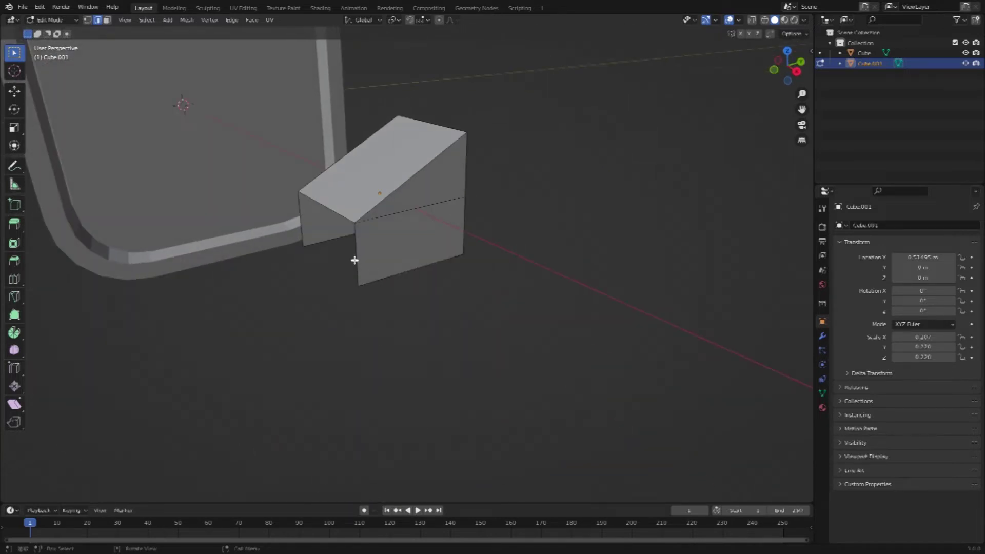
left_click(358, 258)
left_click(402, 273, "shift")
key("x")
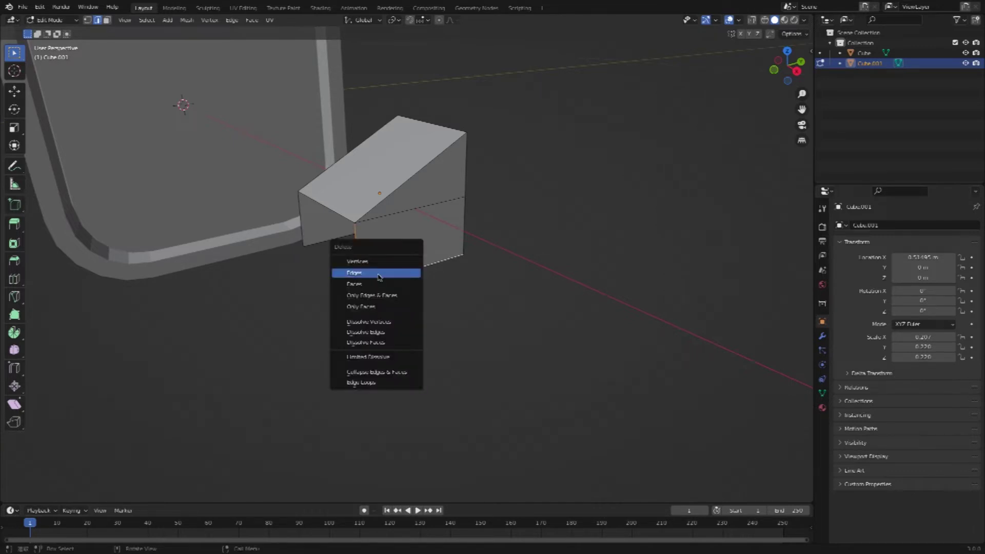
left_click(378, 275)
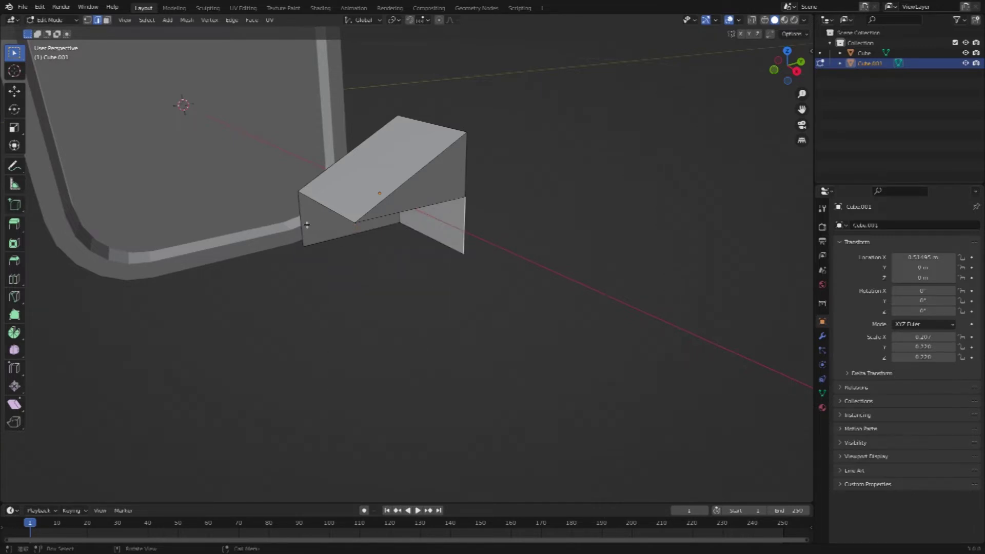
left_click(301, 223, "shift")
left_click(328, 239, "shift")
key("x")
left_click(327, 241)
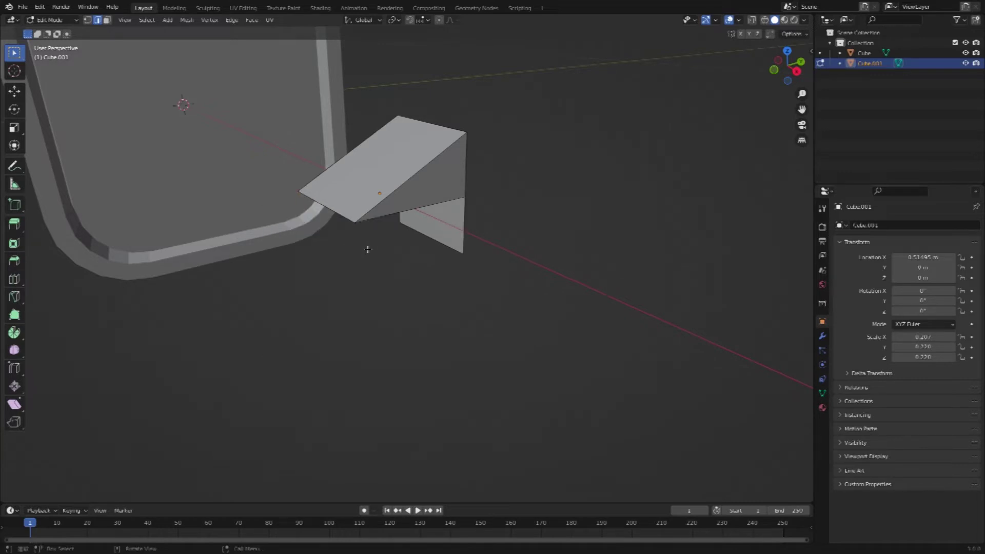
Select the slope's bottom edge and the leftover lower face, then view toward the rounded box
middle_click_drag(368, 250, 367, 249)
left_click(375, 120)
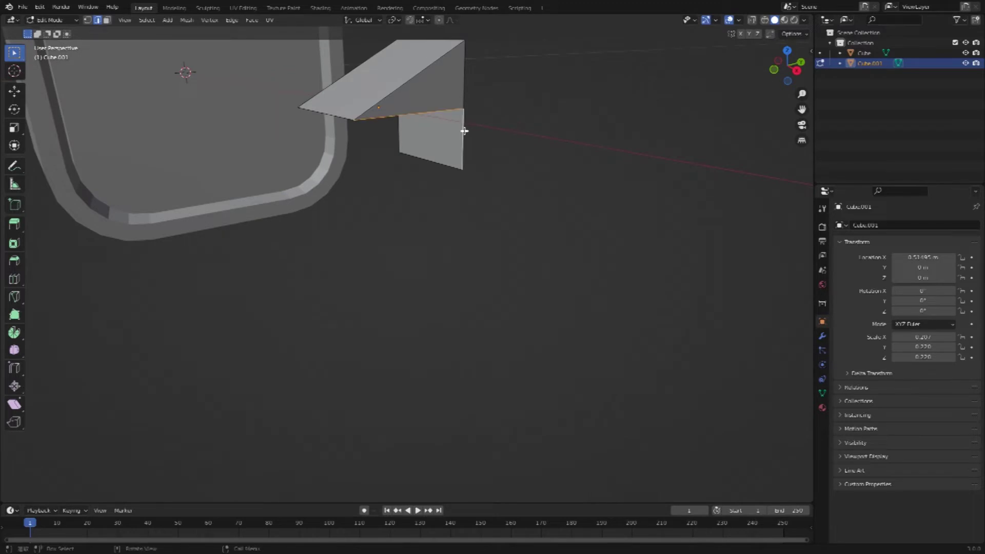
left_click(465, 131, "shift")
middle_click_drag(501, 167, 502, 158)
mouse_move(802, 109)
left_mouse_down()
mouse_move(410, 51)
mouse_move(811, 134)
left_mouse_up()
middle_click_drag(735, 154, 721, 157)
left_click_drag(789, 109, 516, 175)
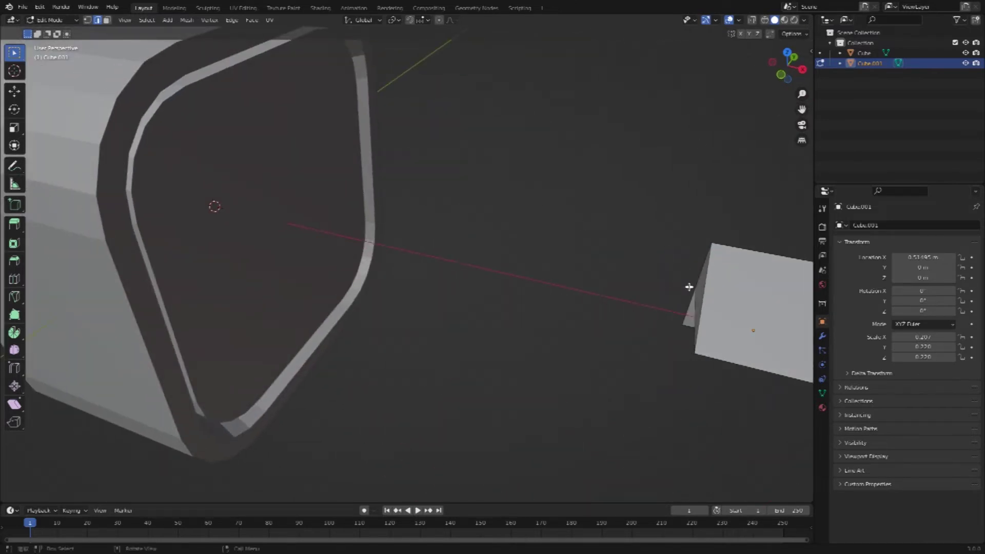
Check the wedge's edges from several angles and zoom out to see both objects
left_click(696, 304)
scroll(642, 276, "up", 5)
scroll(646, 278, "down", 5)
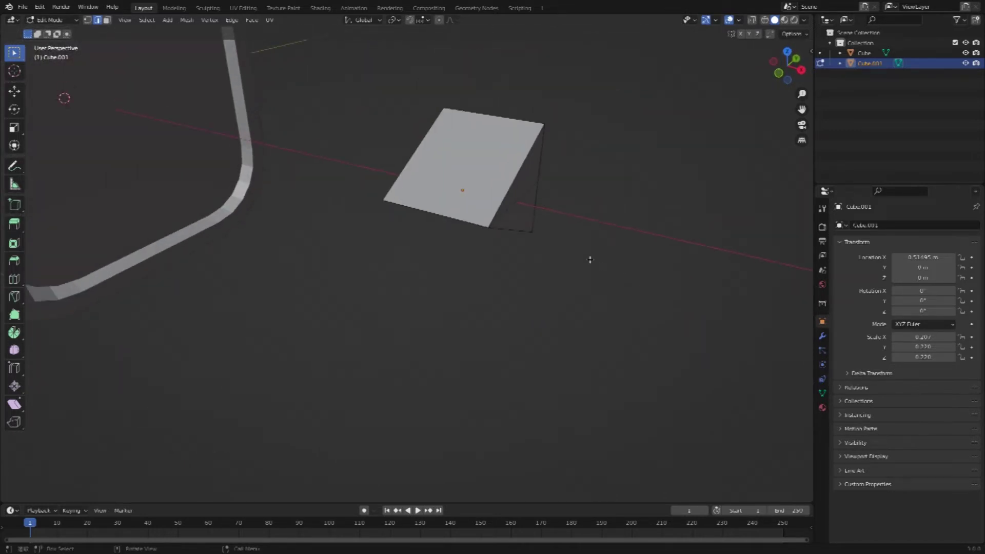
scroll(601, 266, "down", 5, "ctrl")
scroll(583, 254, "up", 2, "ctrl")
scroll(583, 253, "up", 5, "ctrl")
left_click(545, 178)
left_click(599, 186, "shift")
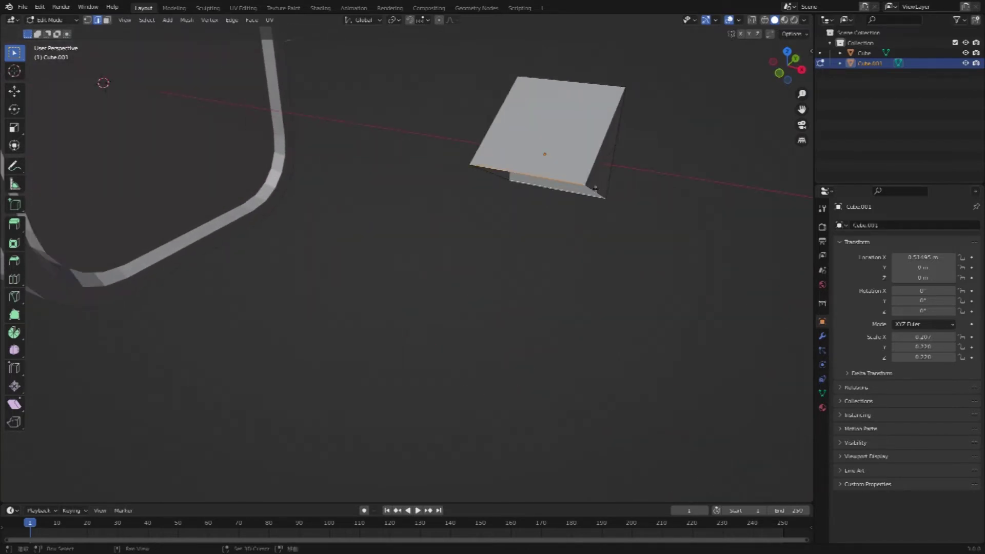
left_click(583, 245)
middle_click_drag(584, 246, 601, 243)
left_click_drag(796, 97, 105, 35)
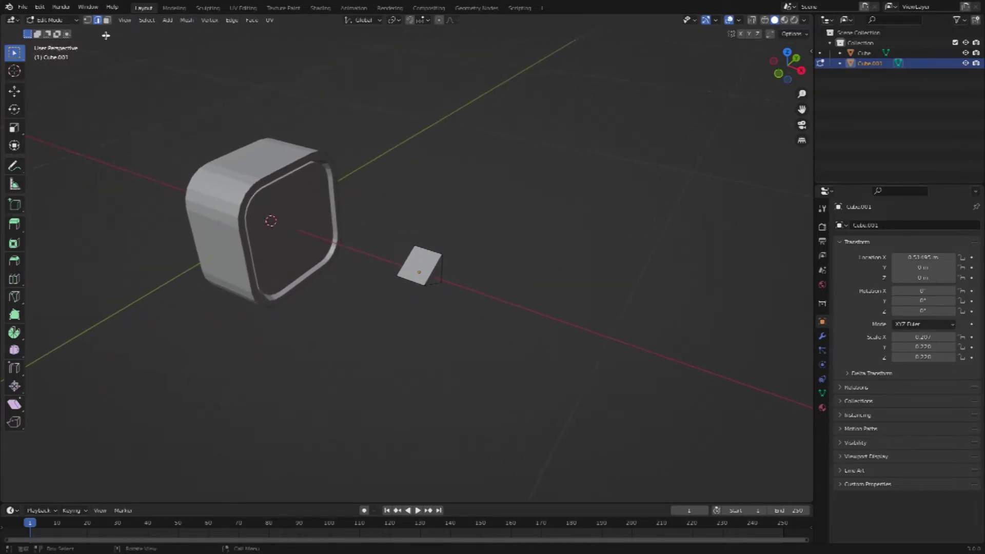
Return to Object Mode and squash the wedge to an X scale of 0.147
left_click(43, 20)
left_click(49, 31)
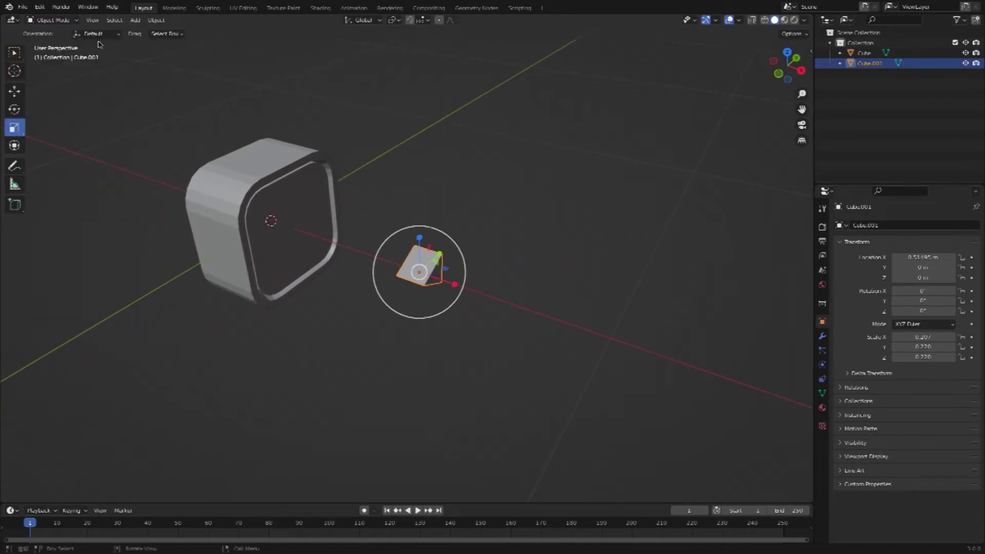
left_click(488, 209)
mouse_move(488, 209)
middle_mouse_down()
mouse_move(472, 253)
mouse_move(423, 269)
middle_mouse_up()
left_click(424, 269)
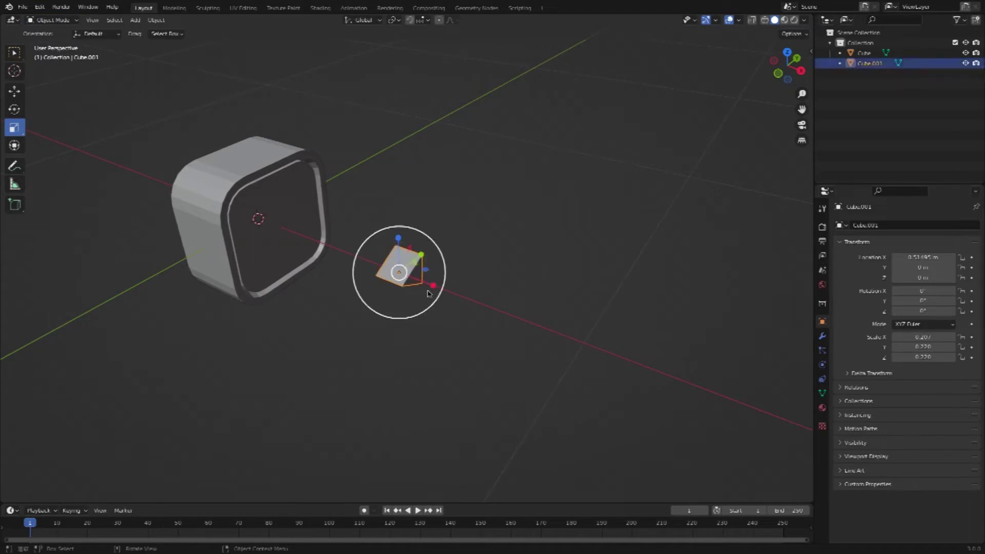
left_click_drag(439, 290, 403, 275)
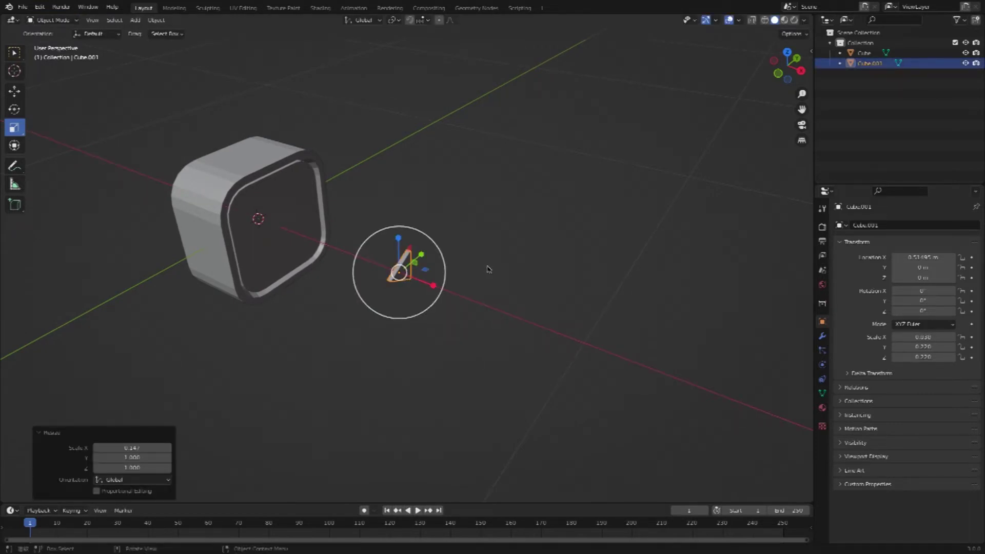
left_click_drag(802, 95, 803, 97)
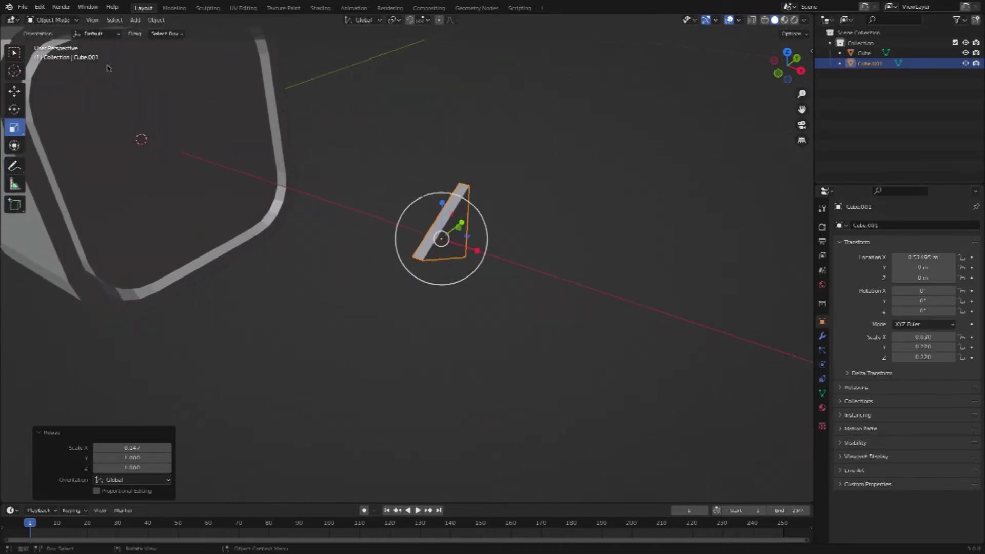
Switch to the Move tool and enter Edit Mode on the wedge
left_click(13, 91)
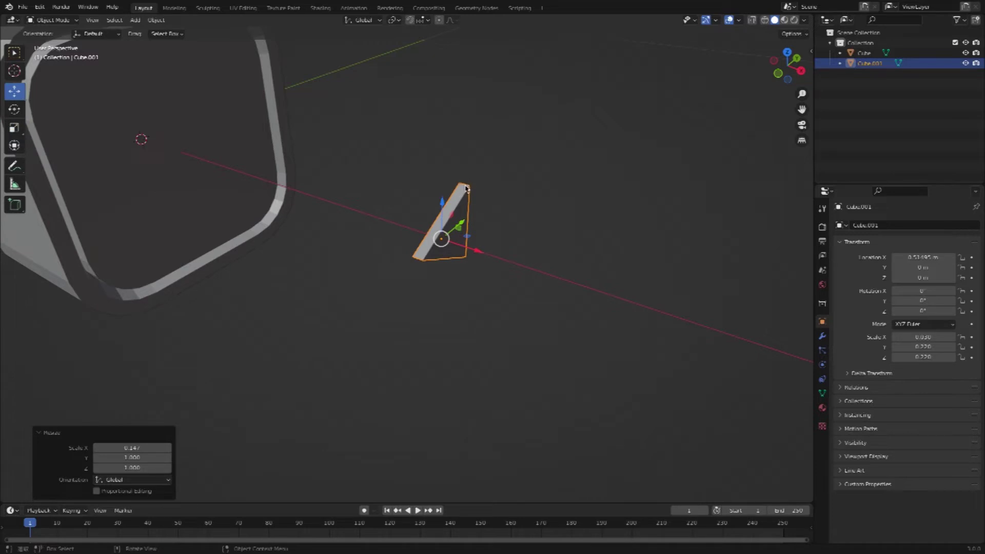
left_click(51, 19)
left_click(51, 43)
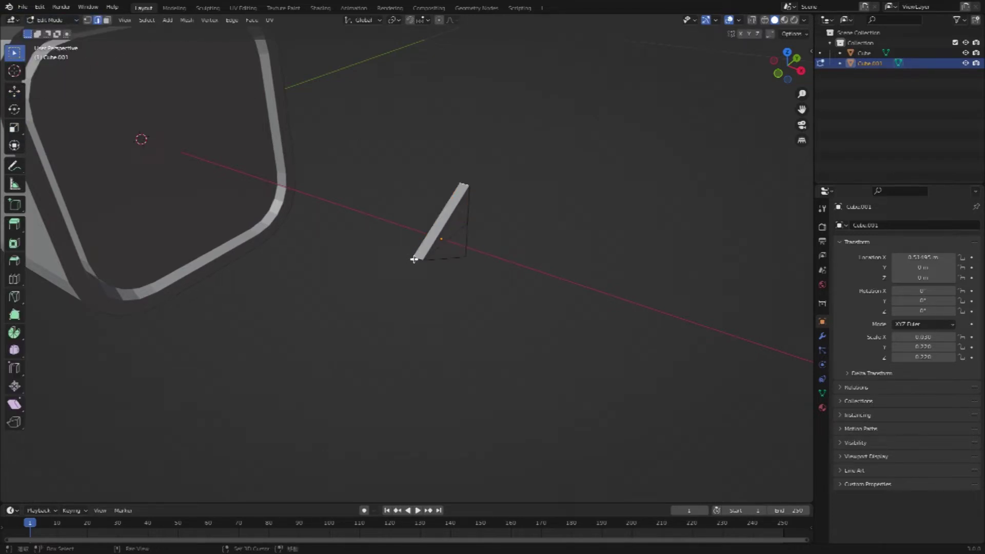
Bevel the triangular fin's edges with a small width, Affect set to Edges
scroll(484, 253, "down", 5, "shift")
scroll(484, 253, "left", 3, "ctrl")
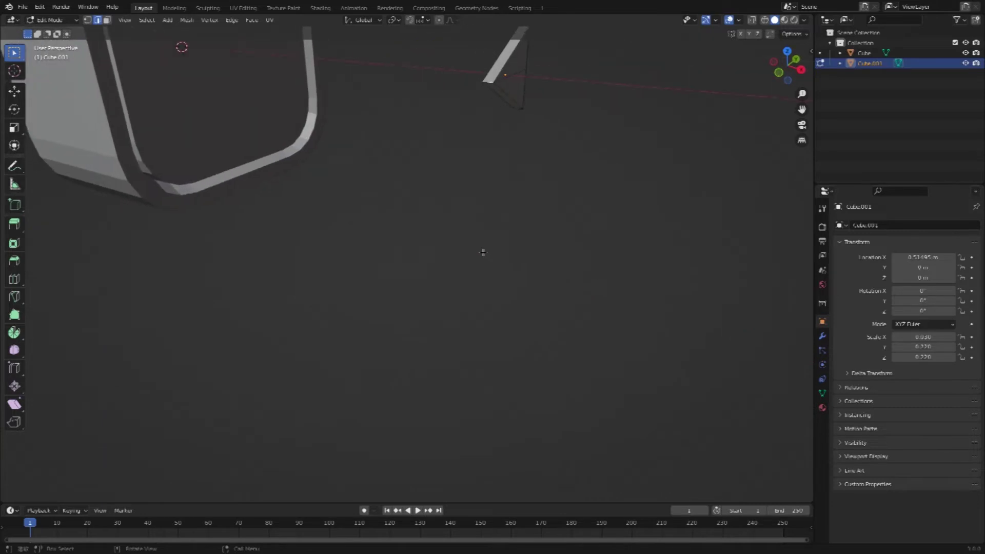
key("ctrl+b")
left_click(569, 111)
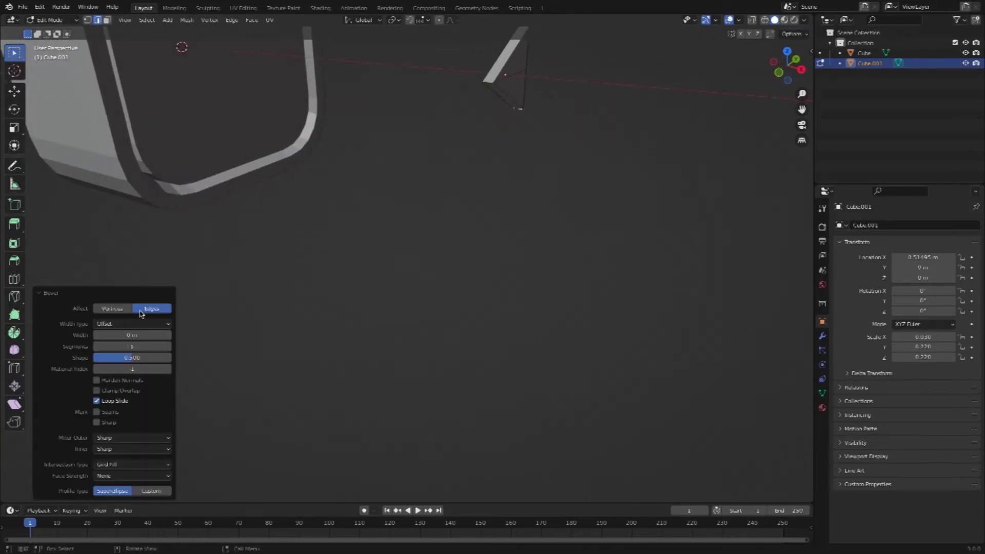
left_click(145, 336)
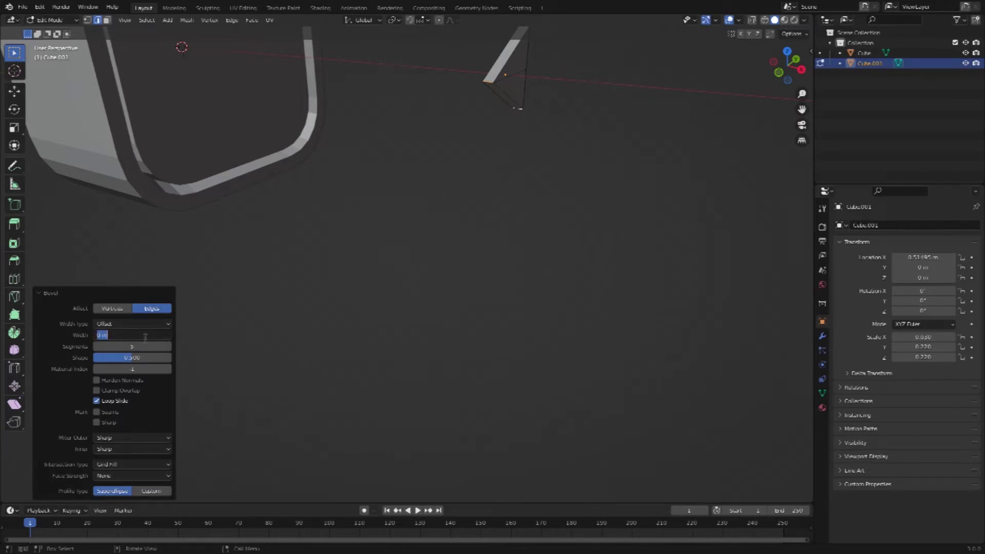
type("4")
type("2 m")
key("Return")
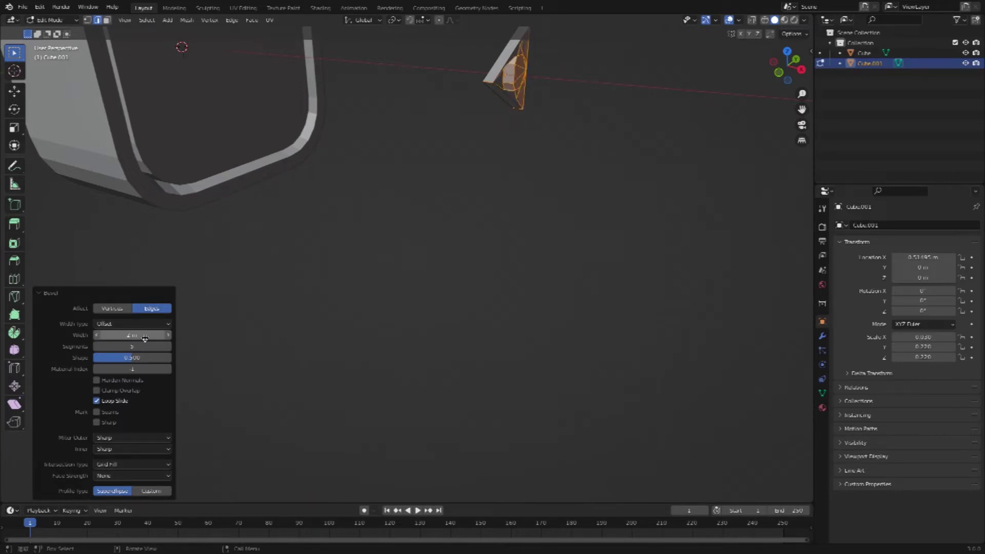
left_click(145, 336)
type("0.1")
key("Return")
Clear the mesh selection and return to Object Mode
left_click(492, 186)
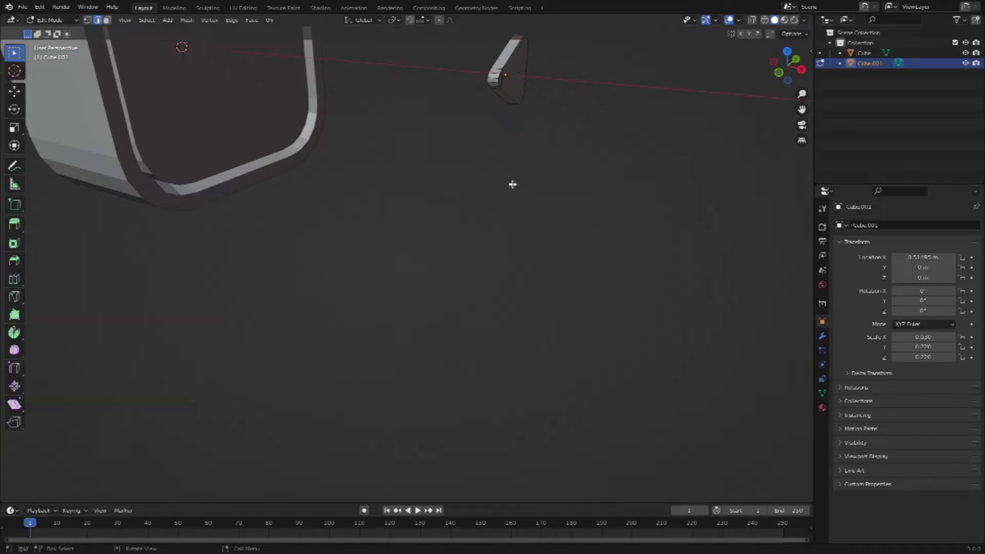
scroll(523, 189, "up", 5)
scroll(523, 190, "up", 2)
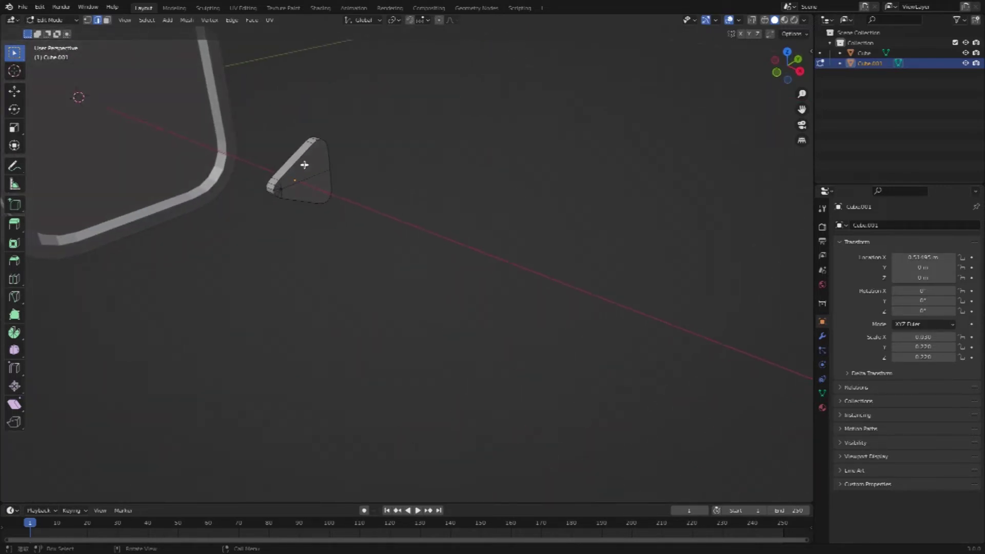
left_click(61, 20)
left_click(359, 191)
Slide the rounded triangle along X toward the box
left_click(323, 191)
middle_click_drag(322, 191, 487, 183)
mouse_move(625, 181)
left_mouse_down()
mouse_move(291, 146)
mouse_move(300, 148)
left_mouse_up()
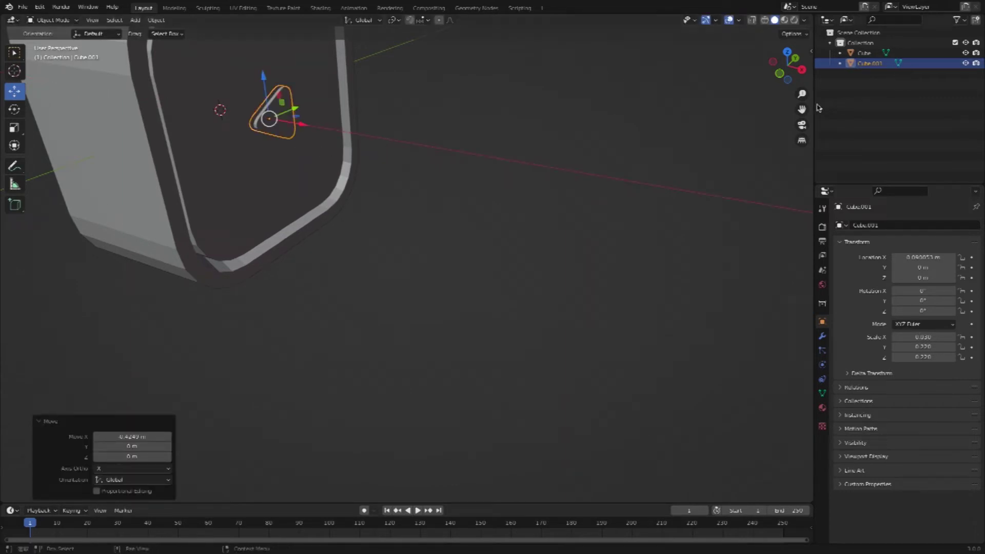
left_click_drag(802, 109, 493, 211)
left_click_drag(426, 200, 429, 200)
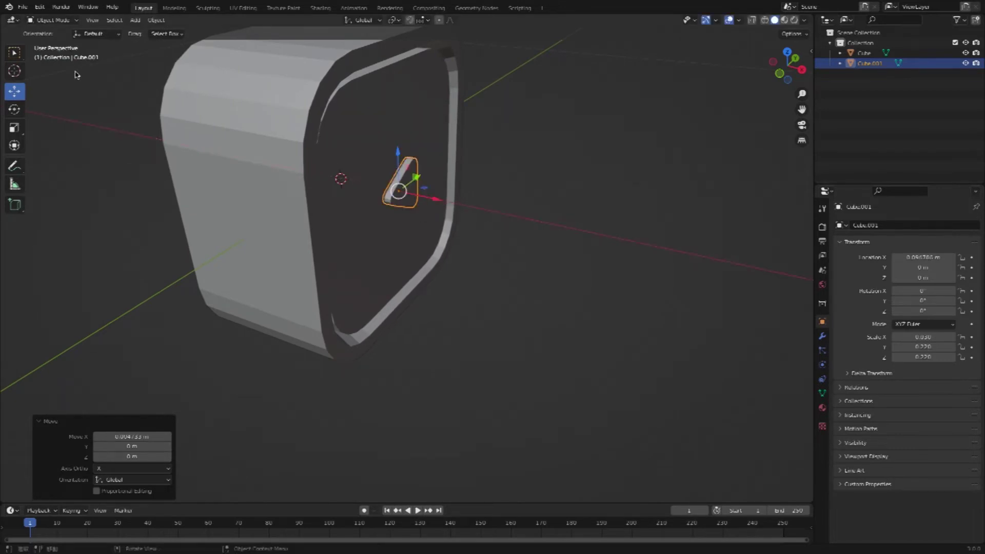
Scale the triangle up 2.504 times and move it along X onto the front face
left_click(15, 129)
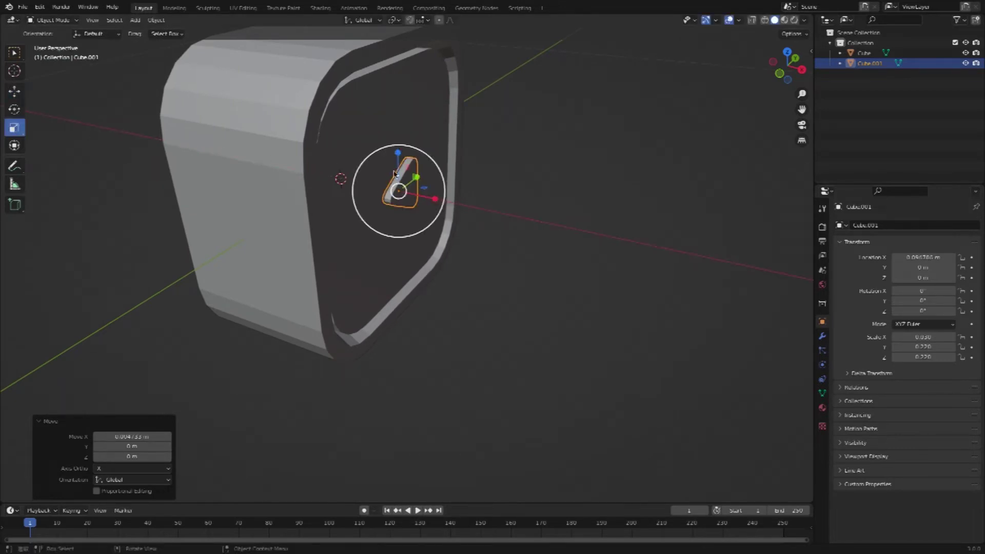
left_click_drag(433, 166, 445, 86)
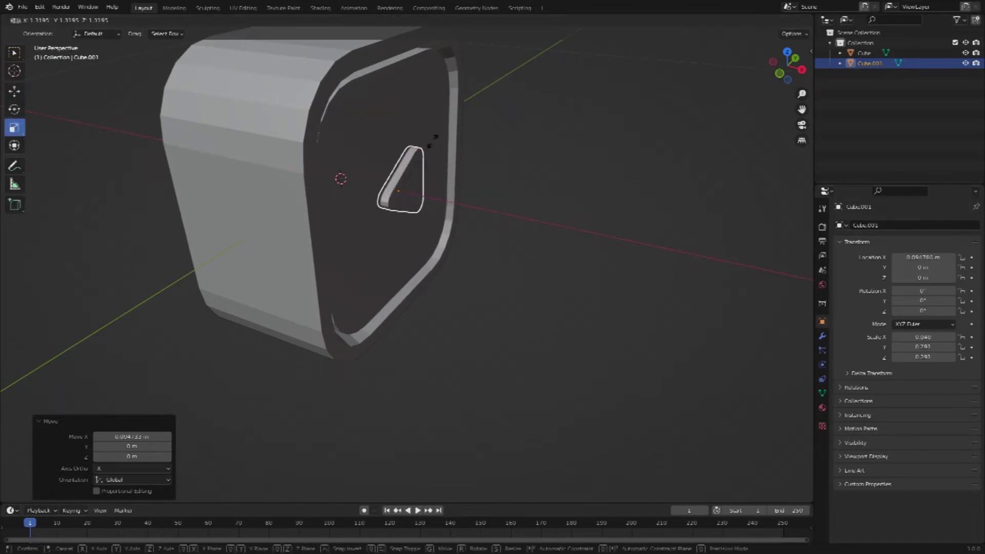
left_click(445, 89)
left_click(14, 92)
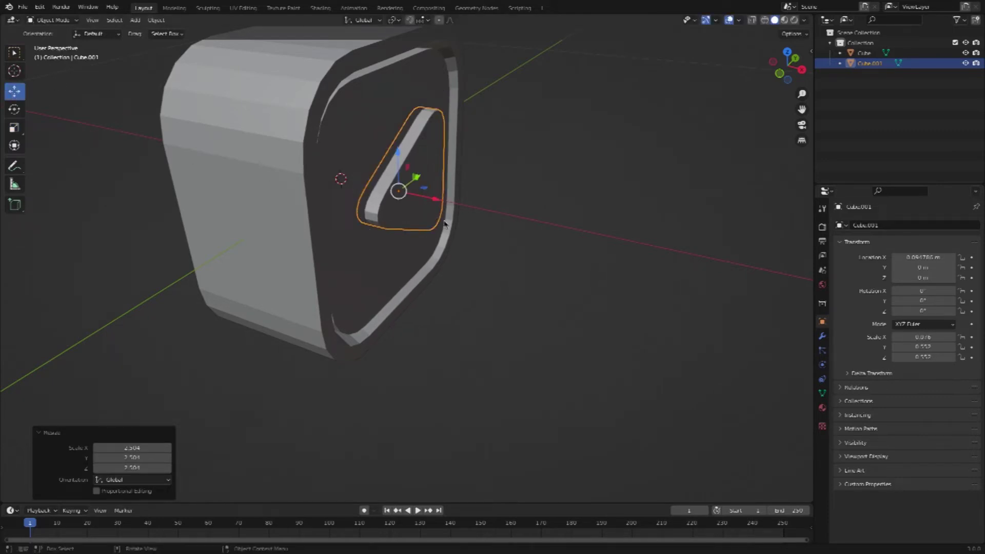
left_click_drag(442, 201, 449, 202)
left_click(584, 196)
Frame the box and move the triangle along Y to centre it on the face
scroll(648, 171, "up", 3)
scroll(649, 174, "up", 2)
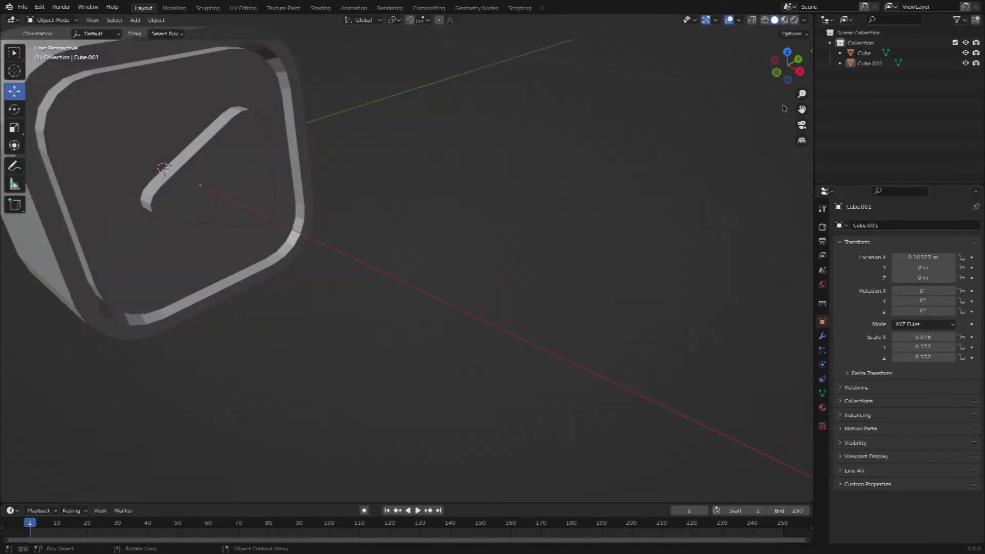
left_click_drag(802, 108, 809, 134)
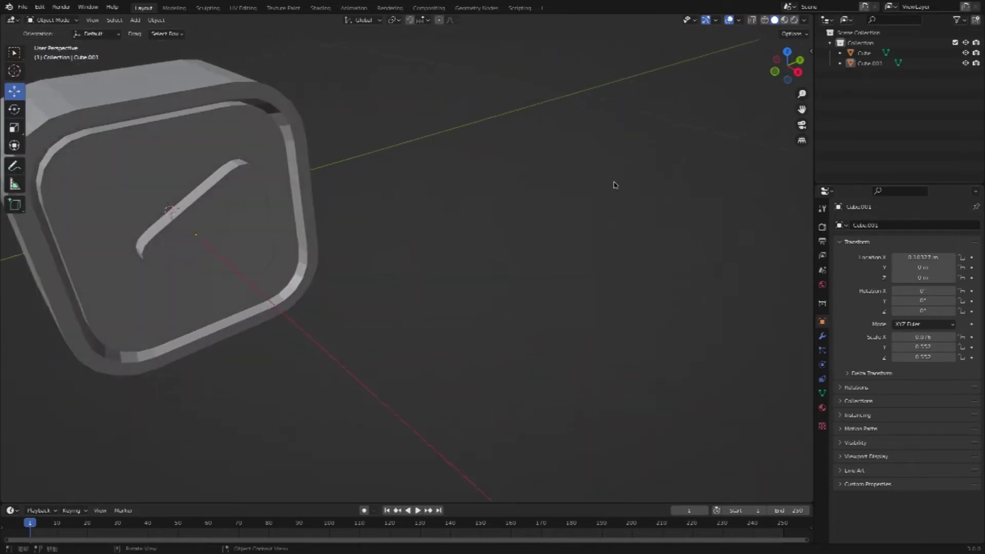
scroll(615, 185, "down", 3, "ctrl")
scroll(618, 183, "down", 2, "ctrl")
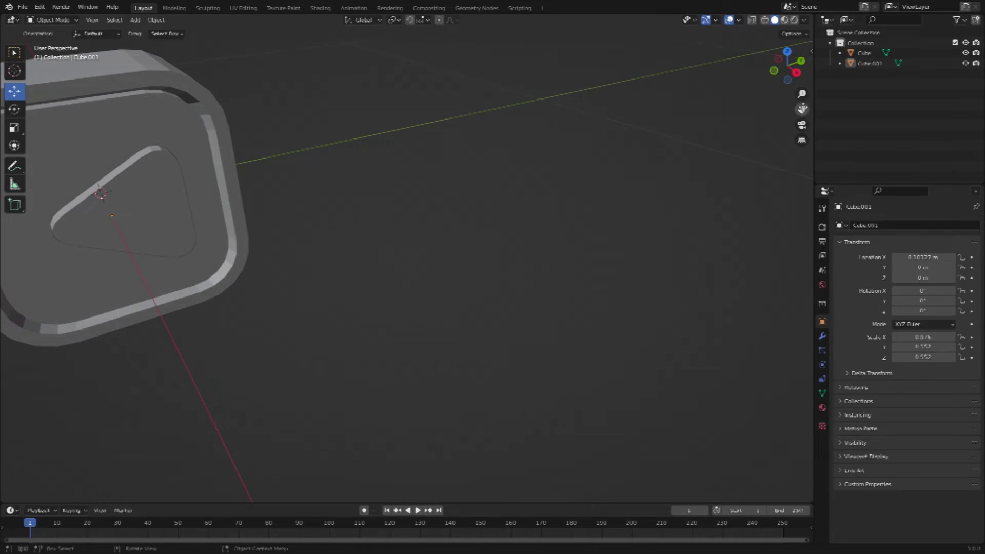
left_click_drag(802, 109, 689, 209)
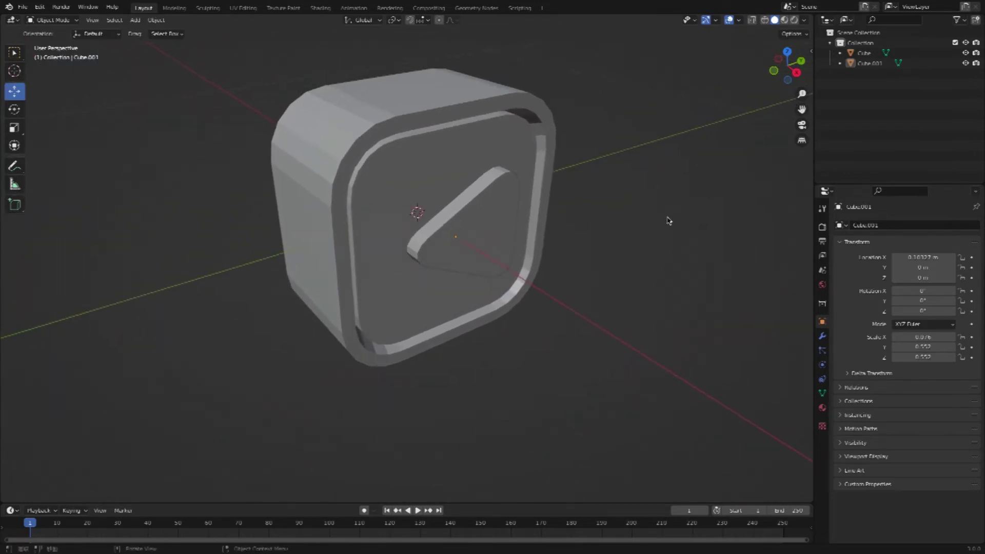
scroll(669, 220, "down", 2, "ctrl")
scroll(669, 218, "down", 3, "ctrl")
scroll(668, 218, "down", 2, "ctrl")
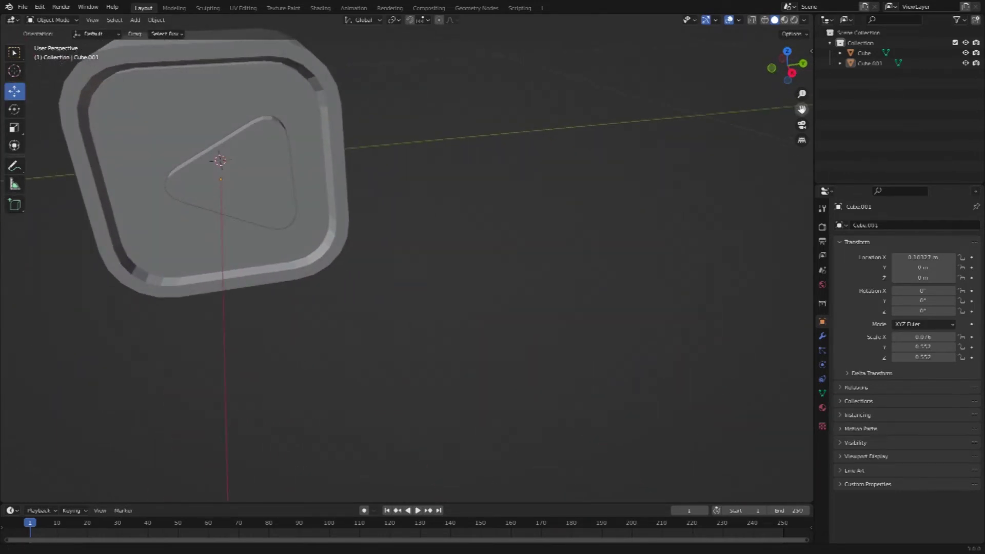
left_click_drag(802, 109, 813, 133)
left_click(413, 212)
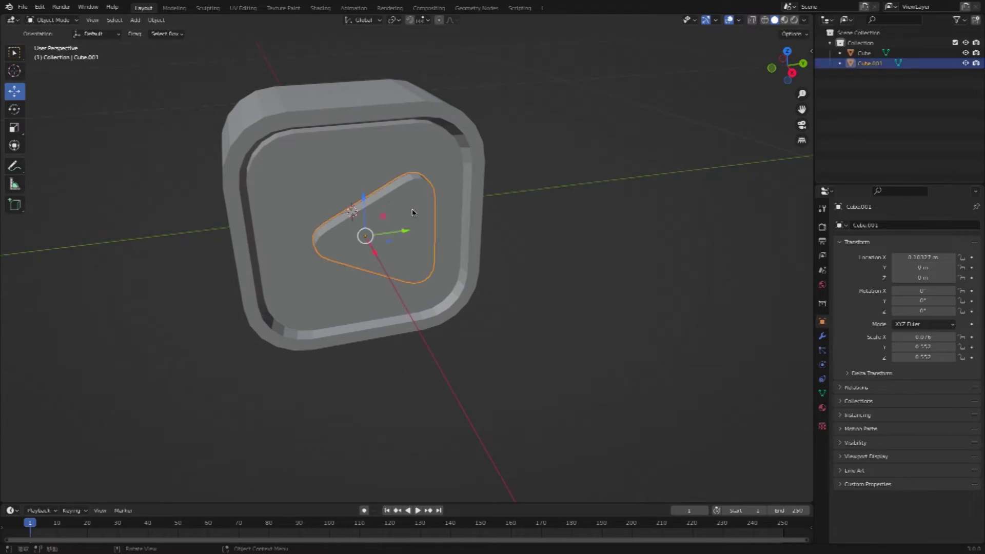
left_click_drag(416, 239, 393, 237)
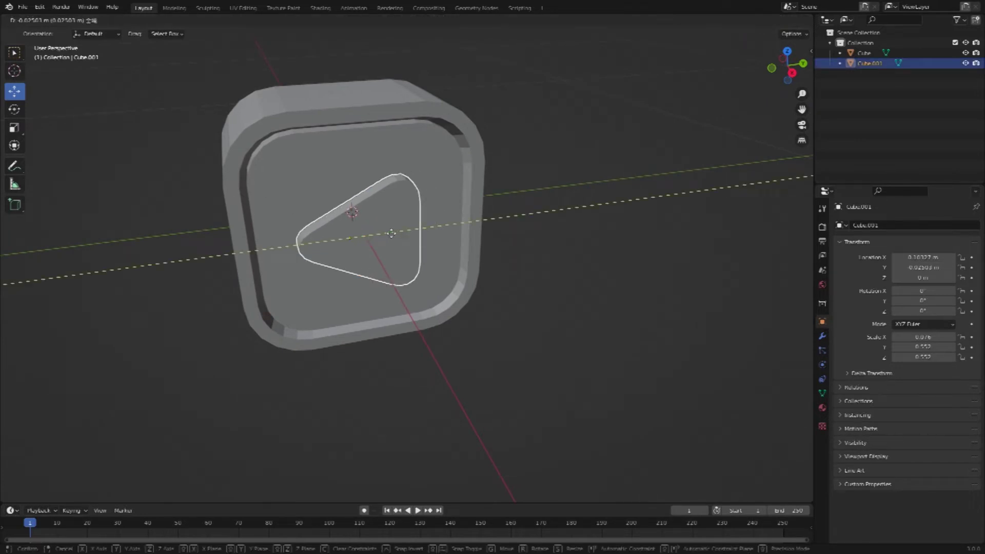
Check the triangle's placement in top, front and right orthographic views
key("KP_5")
key("KP_7")
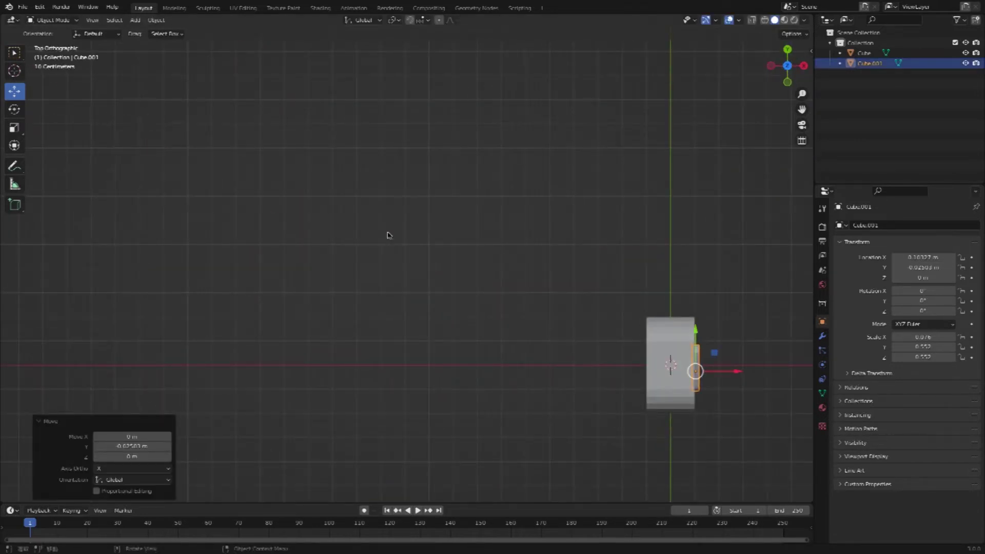
key("KP_1")
key("KP_3")
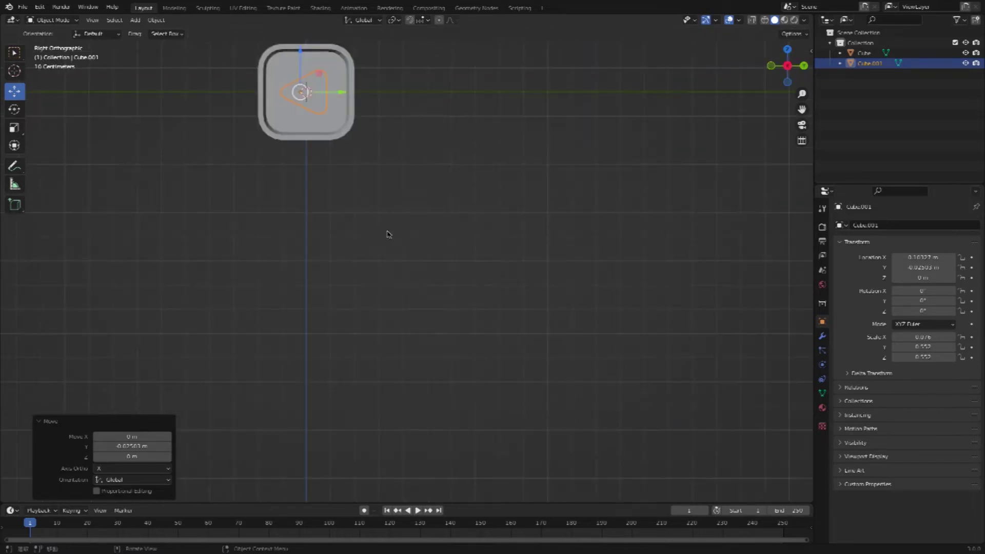
left_click(437, 119)
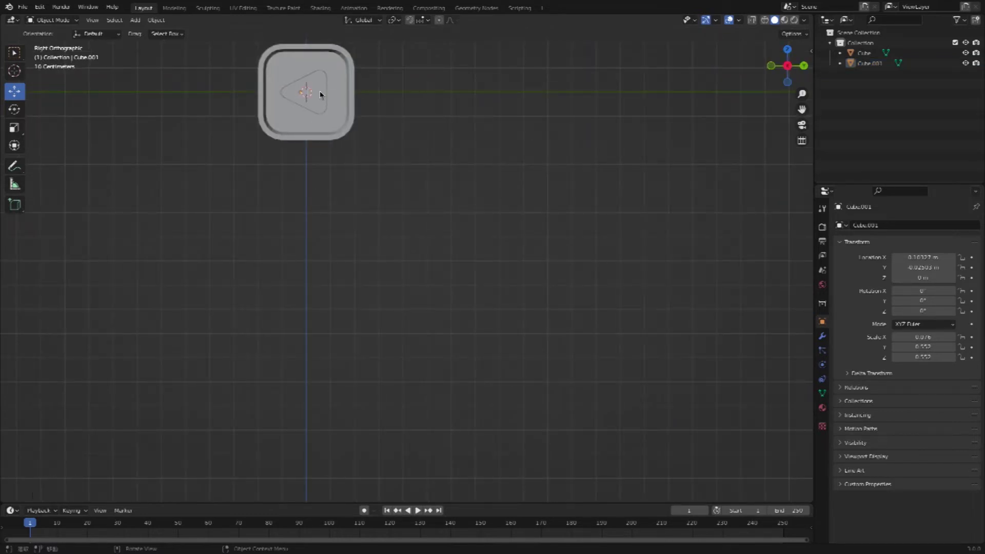
left_click(323, 94)
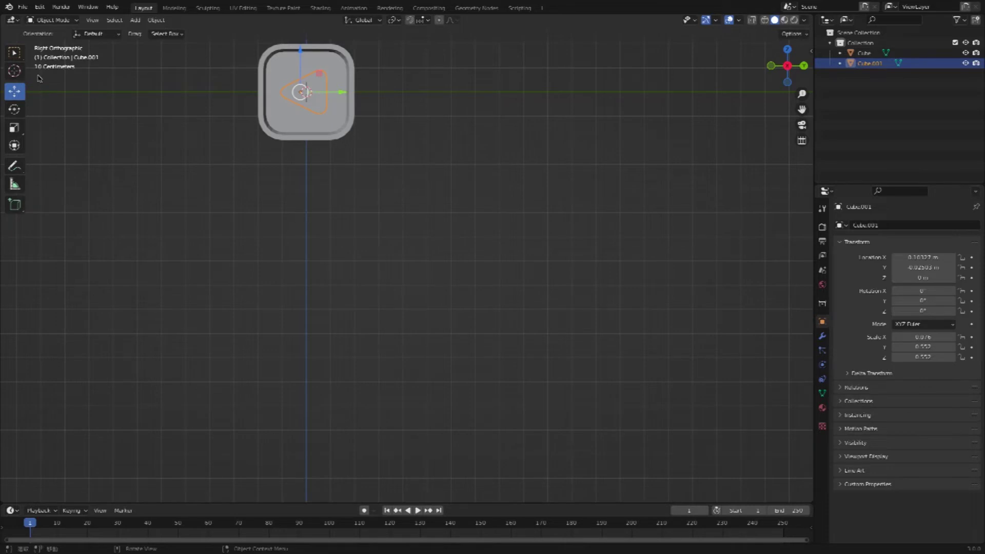
Enlarge the triangle 1.135 times and nudge it along Y into the recess centre
left_click(14, 127)
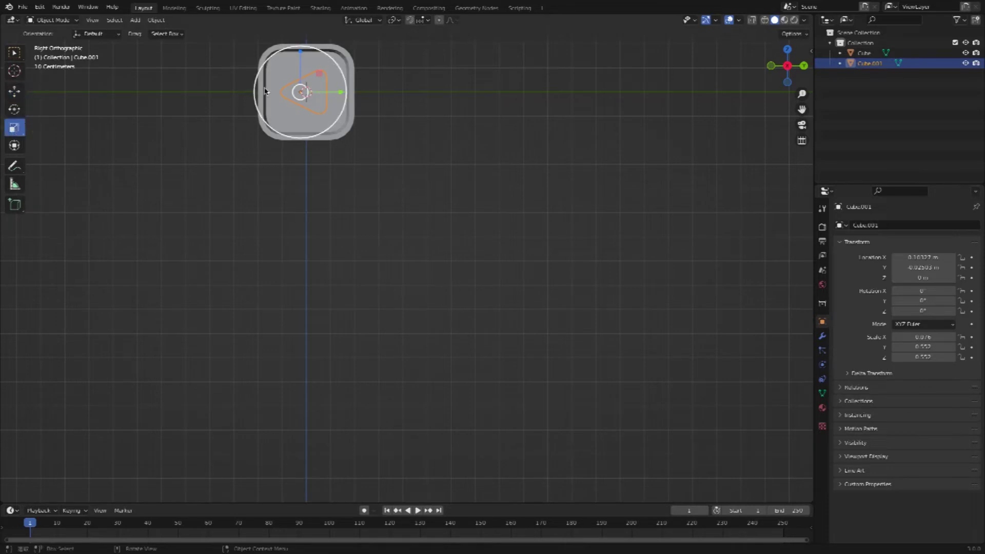
key("s")
left_click(341, 49)
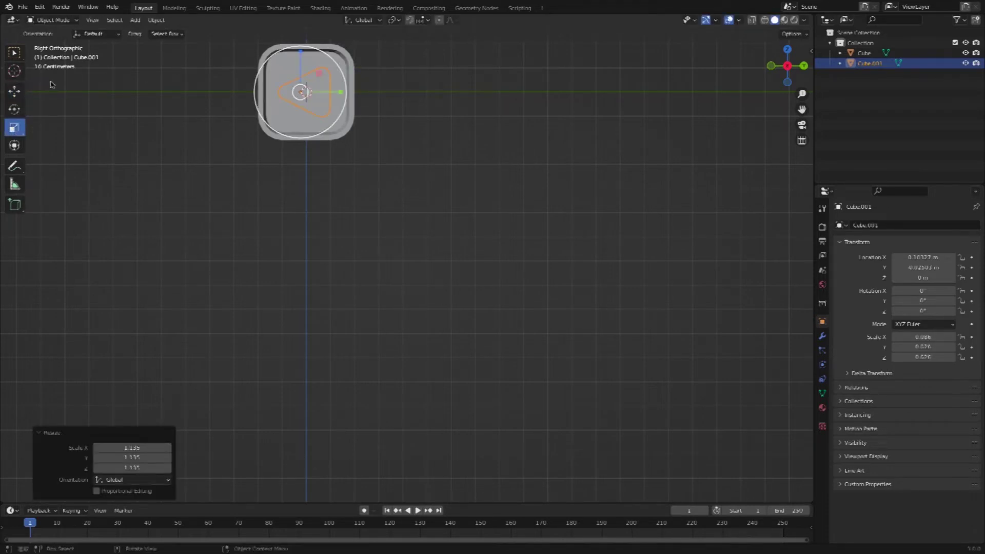
key("shift+space")
key("g")
left_click_drag(346, 96, 342, 94)
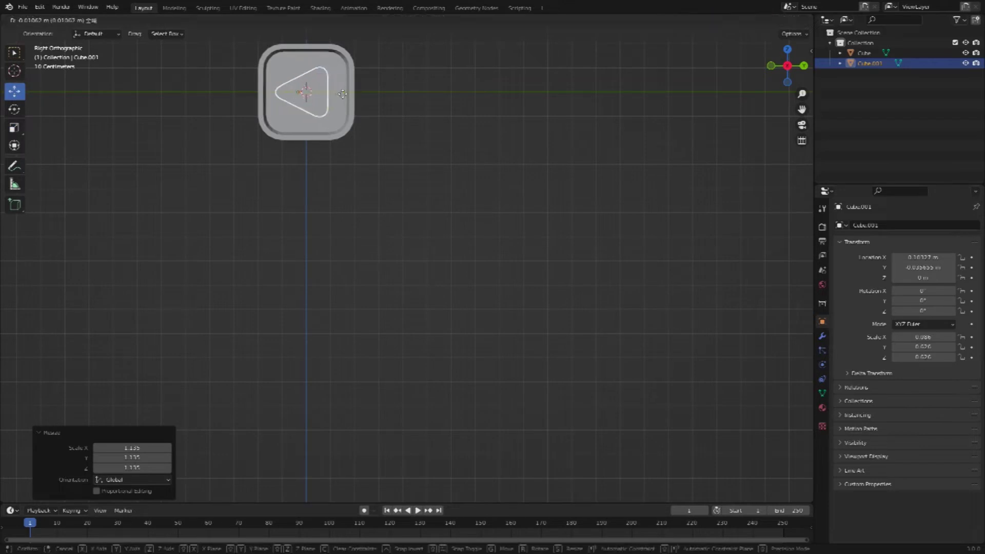
left_click(439, 126)
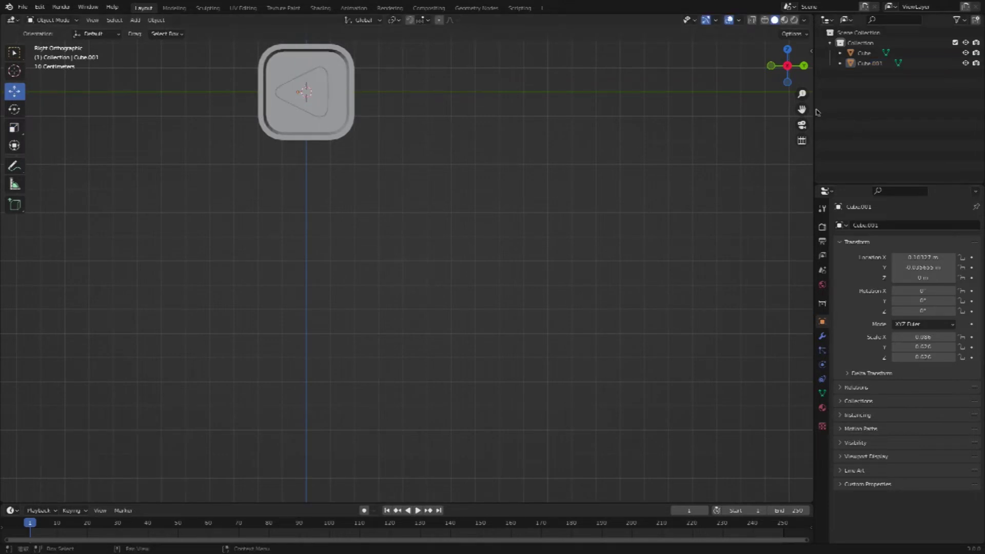
mouse_move(802, 109)
left_mouse_down()
mouse_move(835, 258)
mouse_move(830, 287)
left_mouse_up()
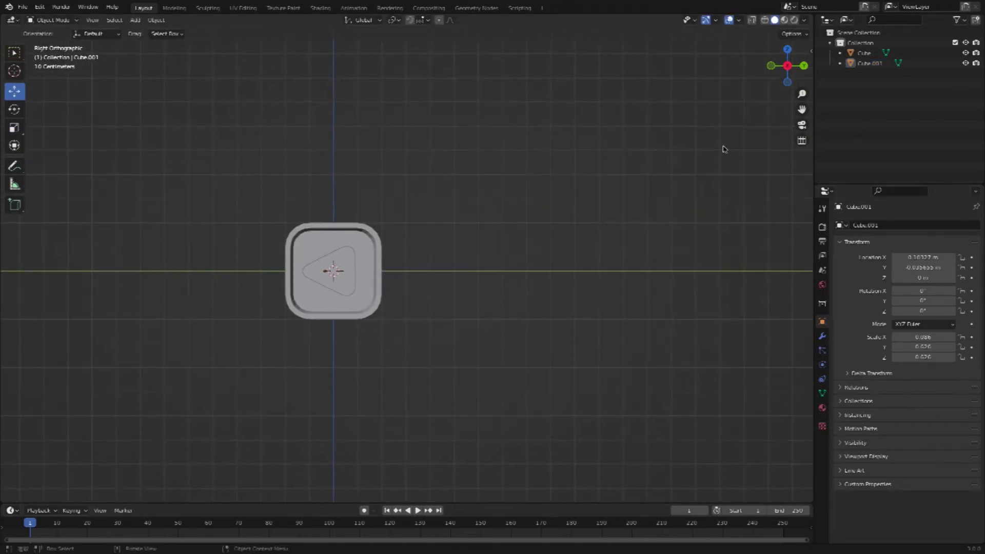
middle_click_drag(498, 191, 497, 194)
Add a cylinder with 12 vertices, 0.1 m radius and 0.1 m depth
key("shift+a")
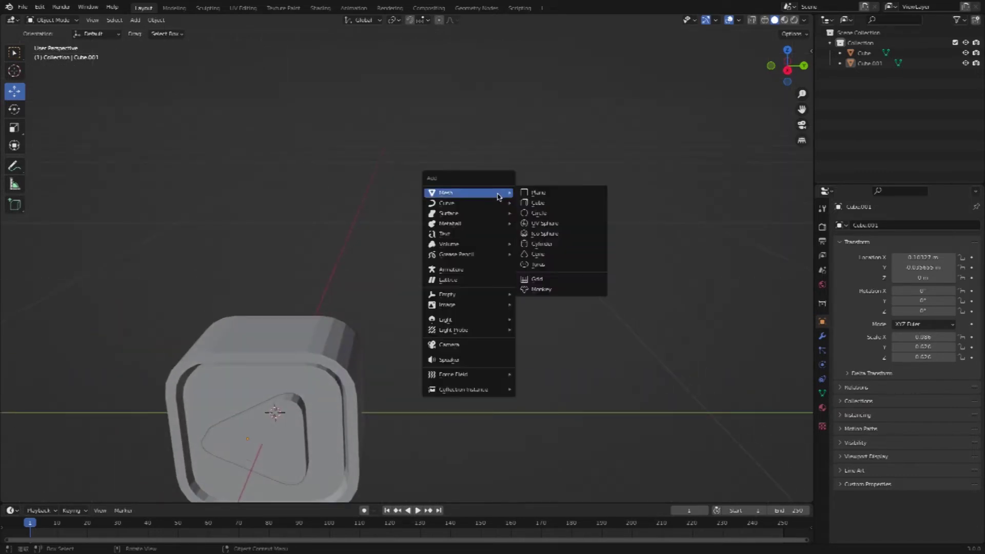
left_click(539, 245)
left_click(132, 371)
type("12")
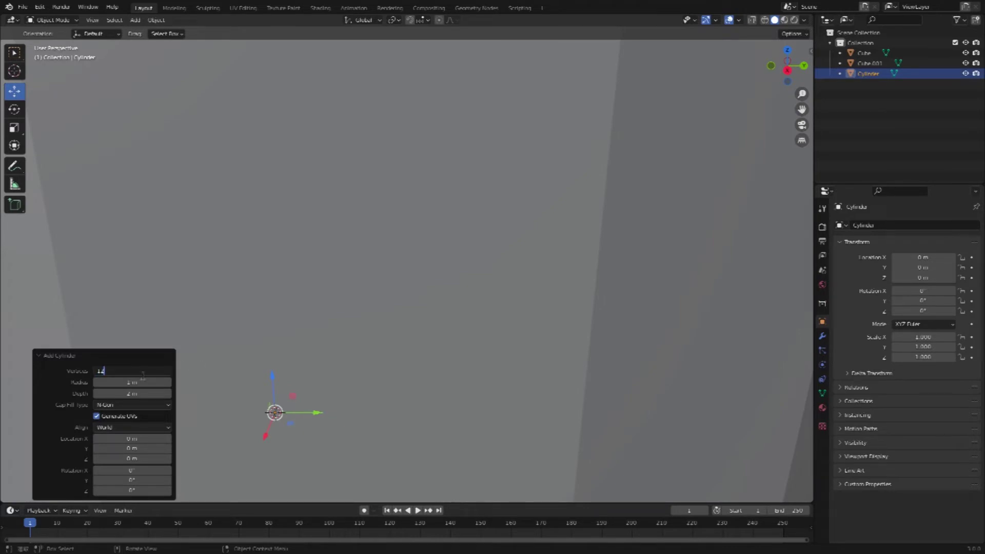
key("Return")
left_click(144, 382)
type("0.")
key("Return")
left_click(145, 394)
type("05")
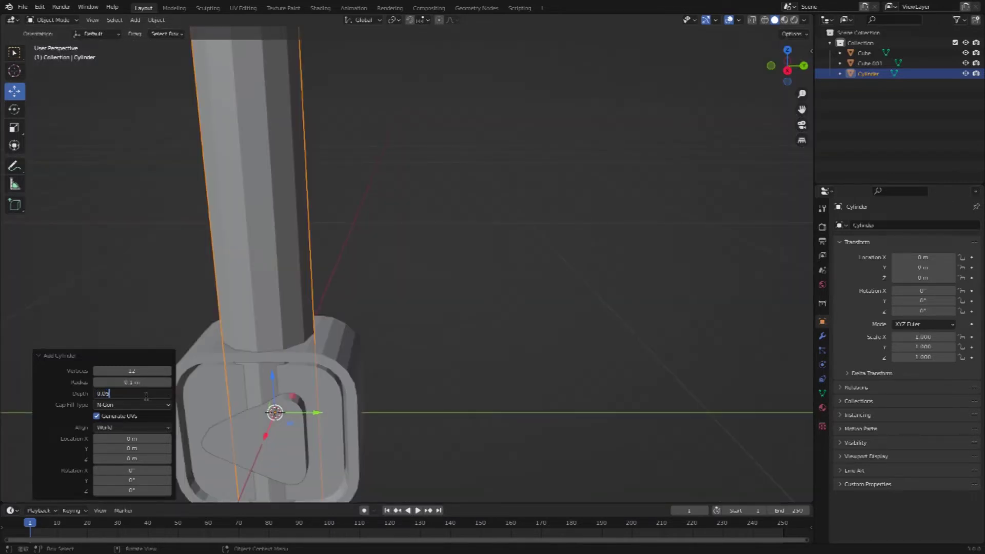
key("Return")
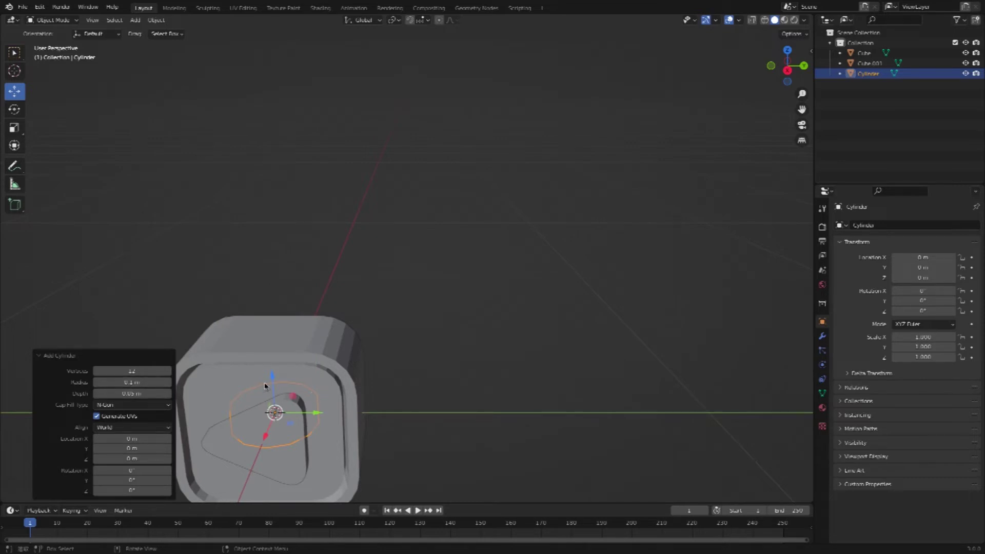
left_click(140, 393)
type("0")
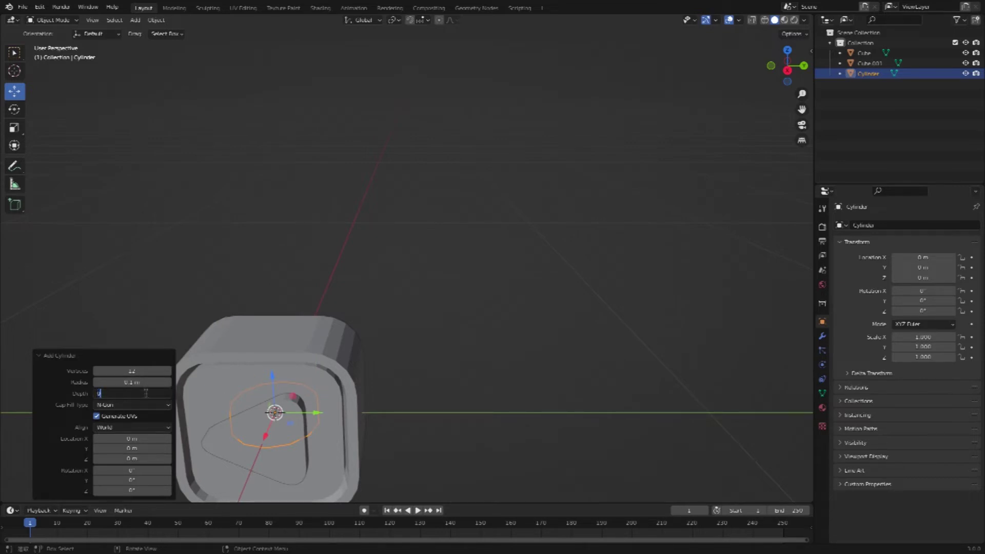
key("Return")
Shrink the cylinder evenly to about 0.3 with the Scale tool
middle_click_drag(418, 307, 419, 325)
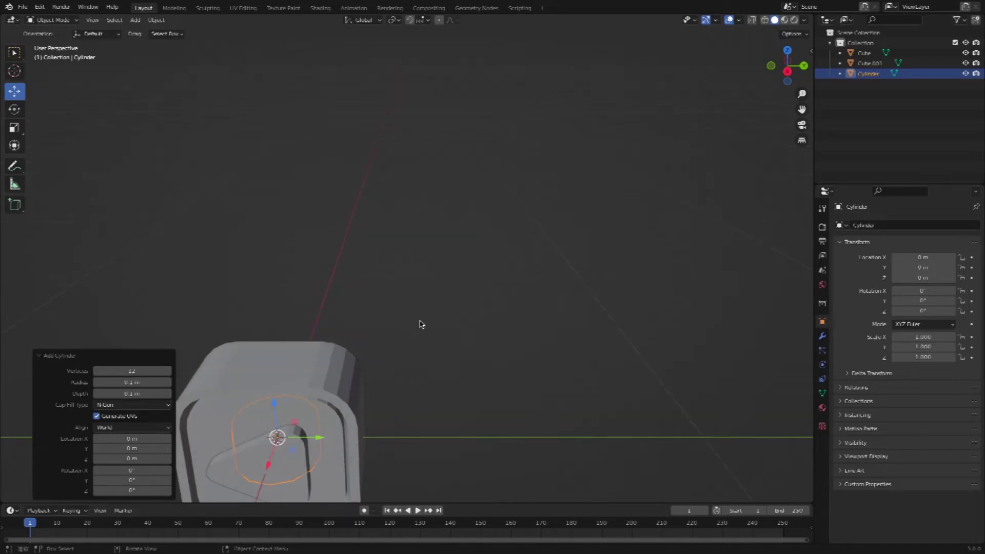
left_click(14, 110)
left_click(16, 146)
left_click(14, 128)
mouse_move(316, 418)
left_mouse_down()
mouse_move(291, 435)
mouse_move(281, 236)
left_mouse_up()
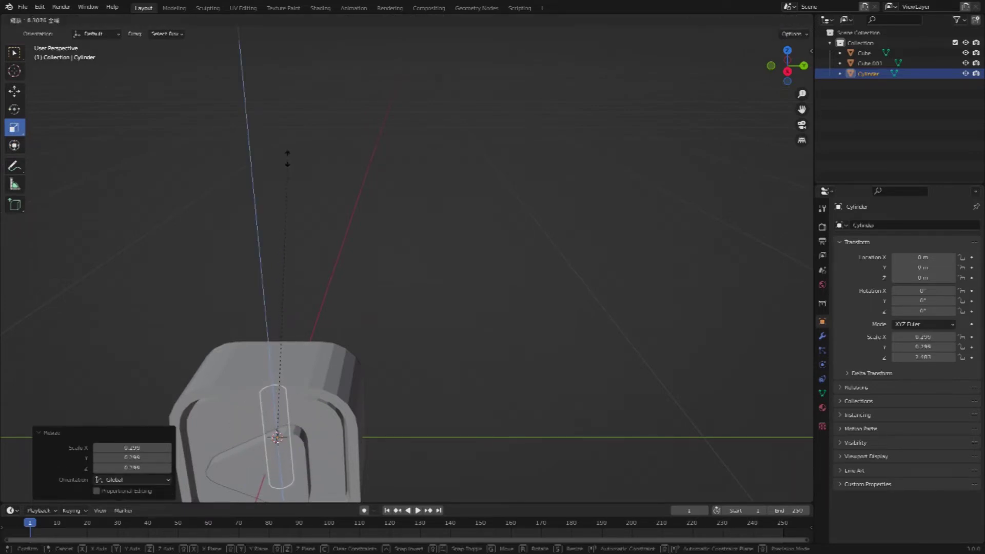
Stretch the cylinder along Z and raise it above the box top
left_click_drag(282, 236, 275, 139)
middle_click_drag(227, 274, 226, 271)
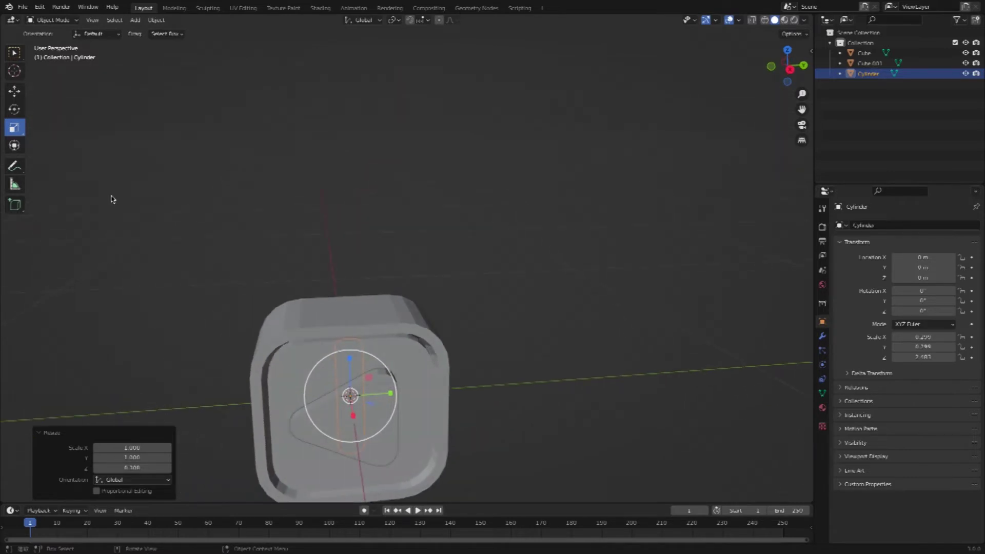
left_click(15, 91)
left_click_drag(351, 363, 336, 228)
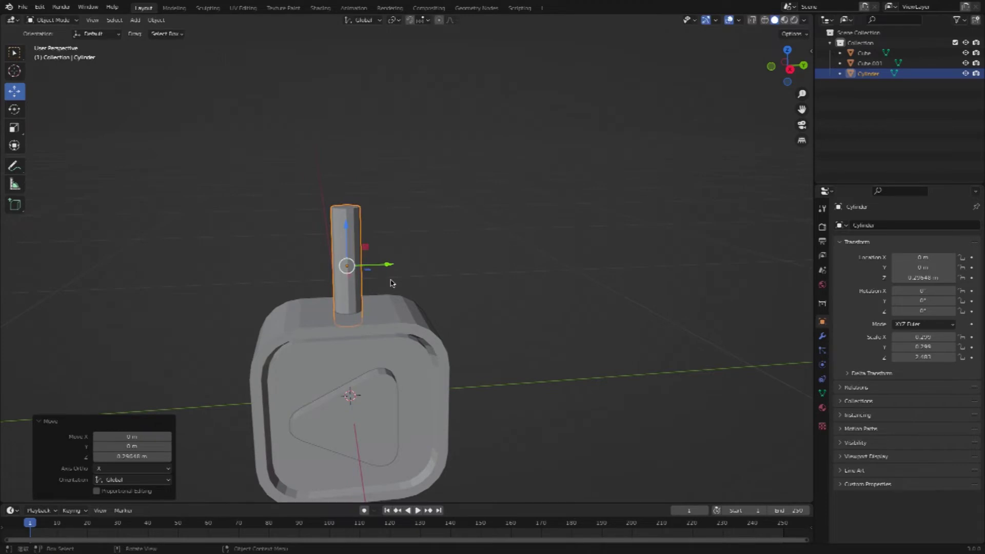
Shrink the cylinder 0.487 times into a thin stalk
left_click(14, 128)
left_click_drag(383, 242, 362, 252)
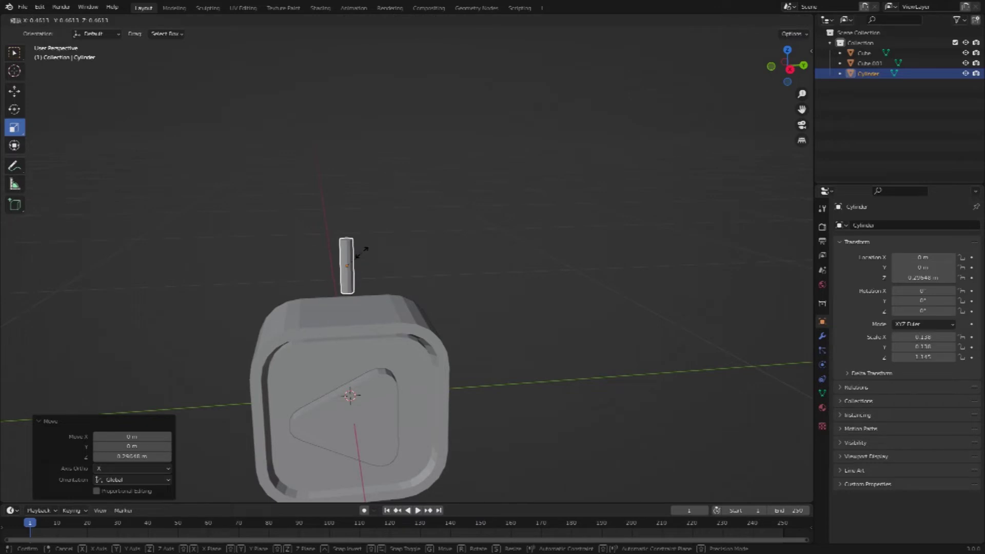
left_click_drag(363, 251, 364, 249)
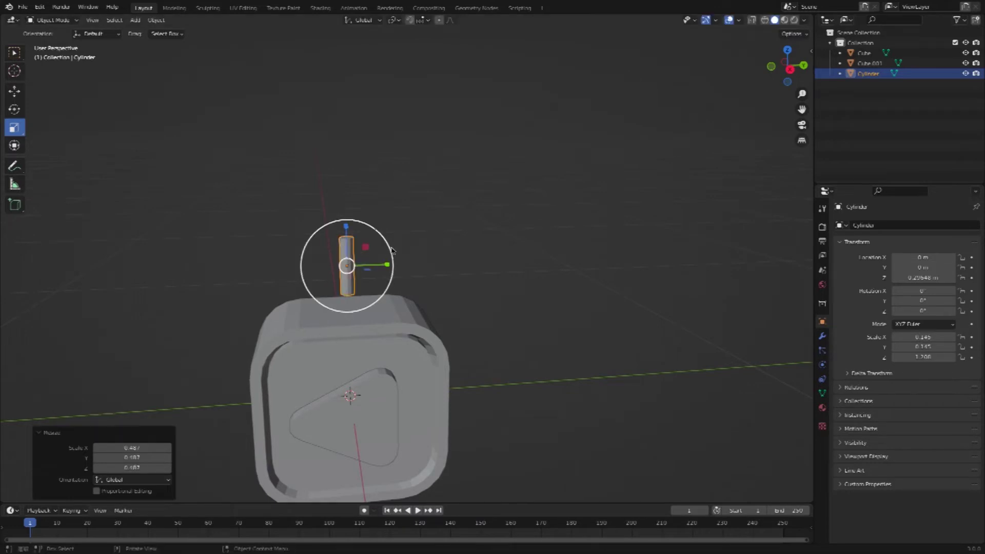
left_click(15, 93)
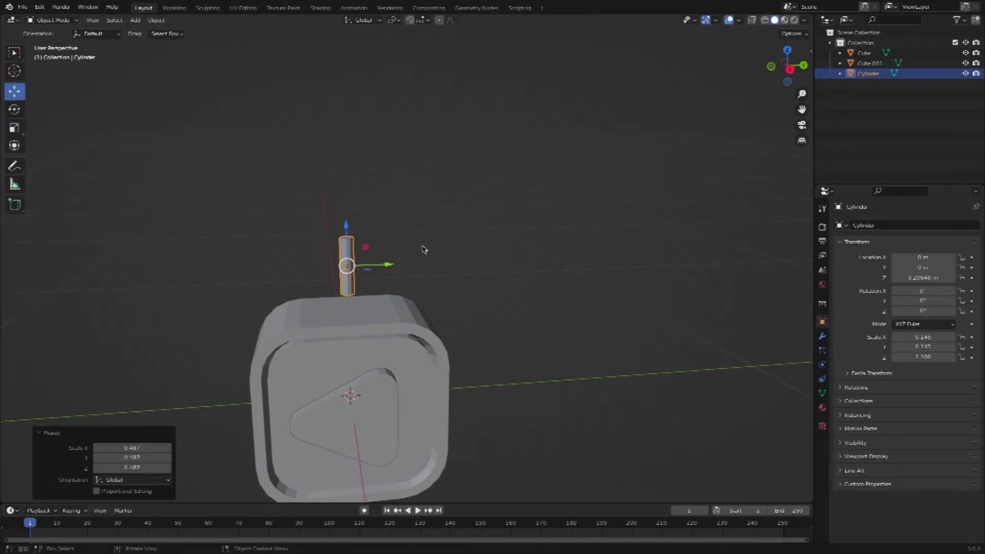
left_click(14, 110)
Tilt the stalk 10° around X and slide it down onto the box top
left_click_drag(386, 270, 388, 260)
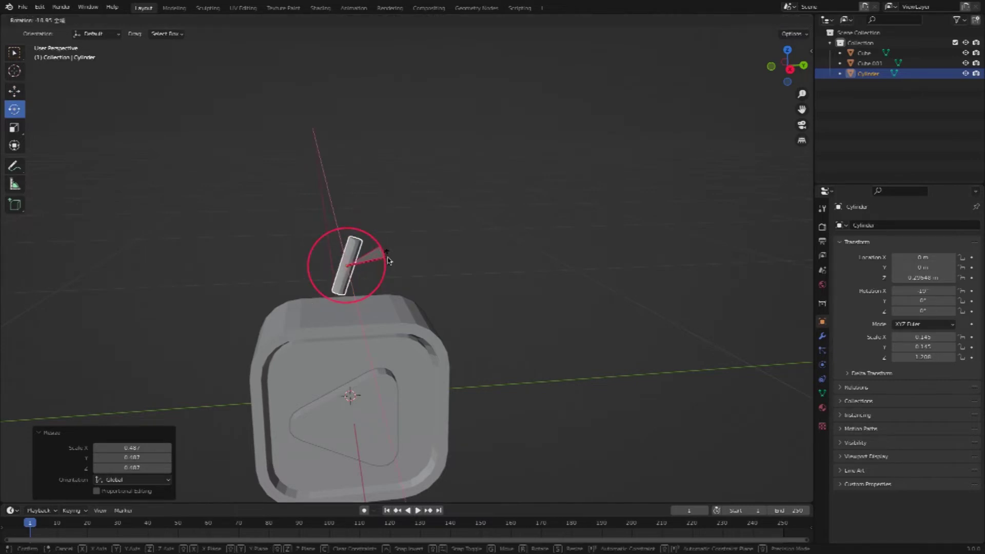
left_click(453, 269)
middle_click_drag(452, 269, 410, 357)
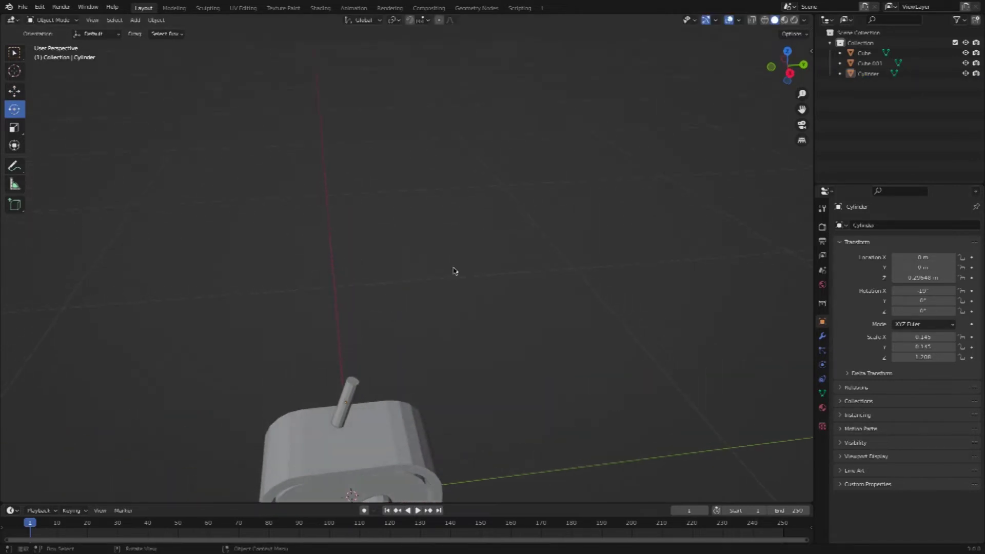
left_click(366, 384)
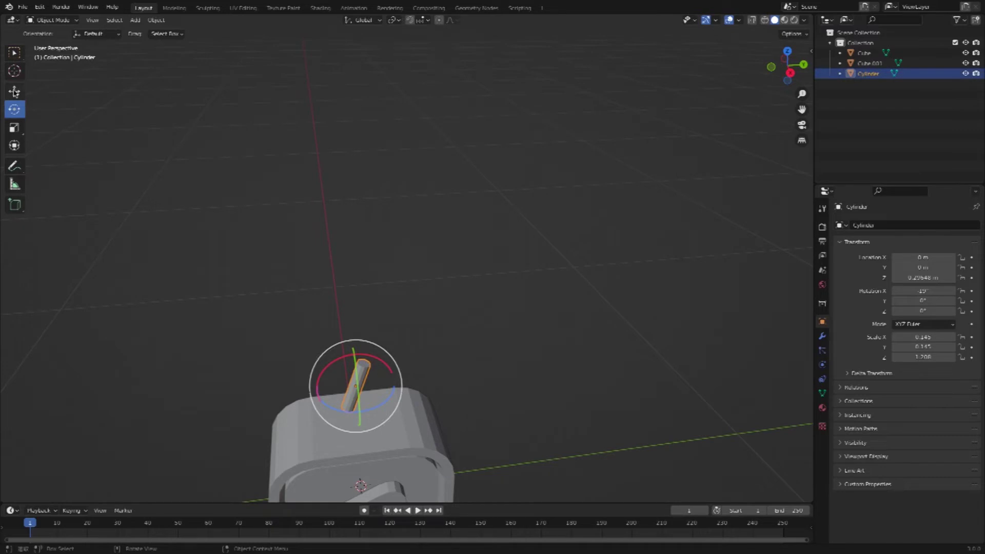
left_click(14, 92)
mouse_move(365, 413)
left_mouse_down()
mouse_move(399, 423)
mouse_move(434, 401)
left_mouse_up()
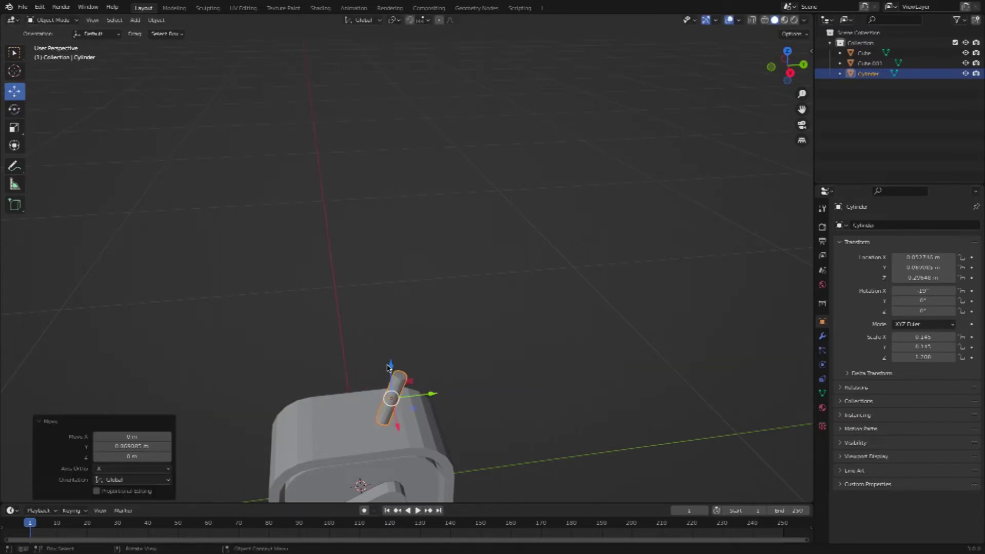
left_click_drag(390, 368, 431, 393)
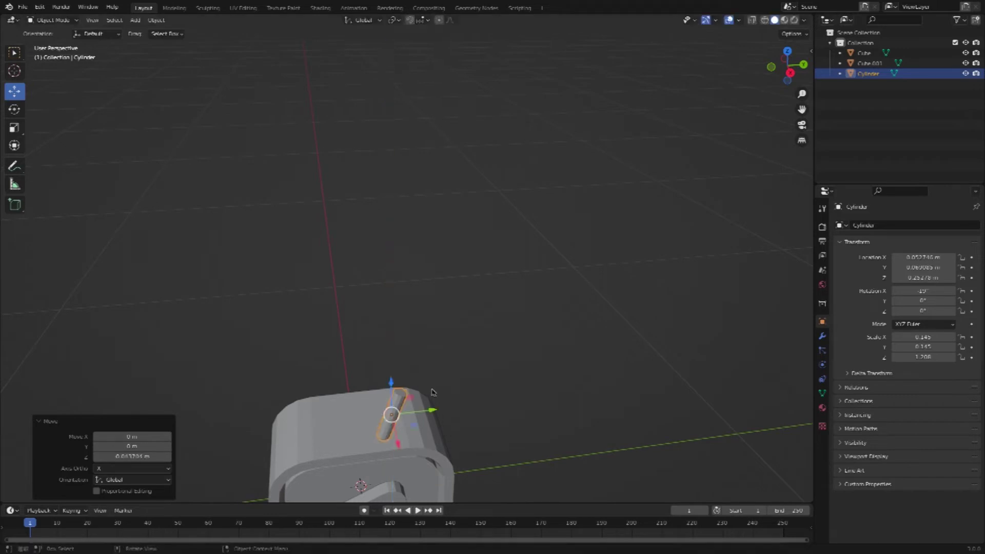
Centre the stalk left to right in the front orthographic view
key("KP_1")
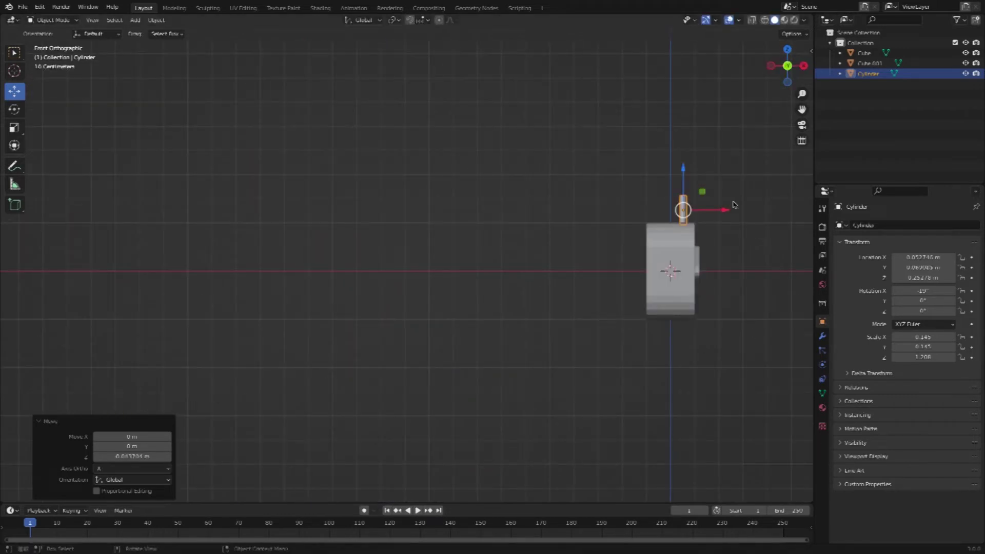
left_click_drag(730, 211, 718, 212)
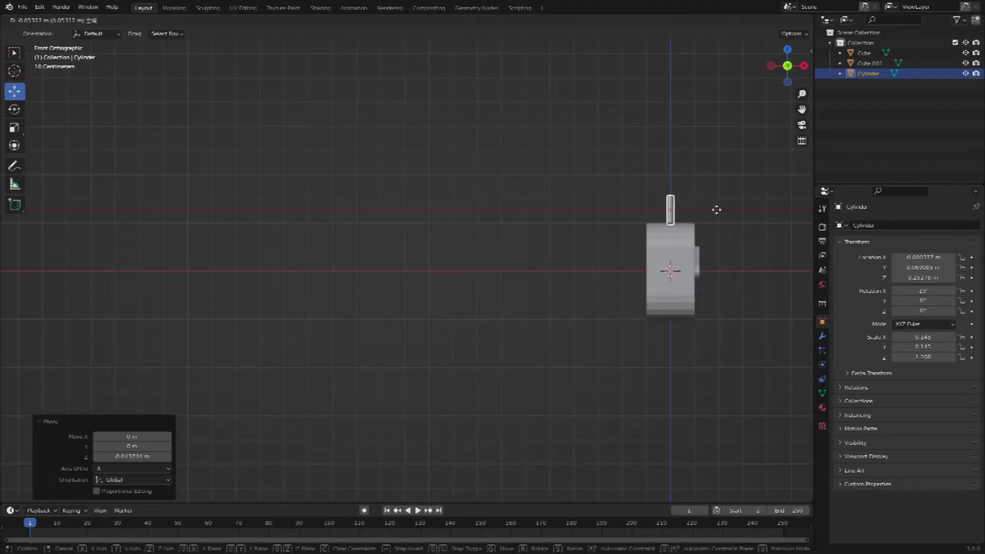
left_click(719, 214)
middle_click_drag(720, 214, 725, 215)
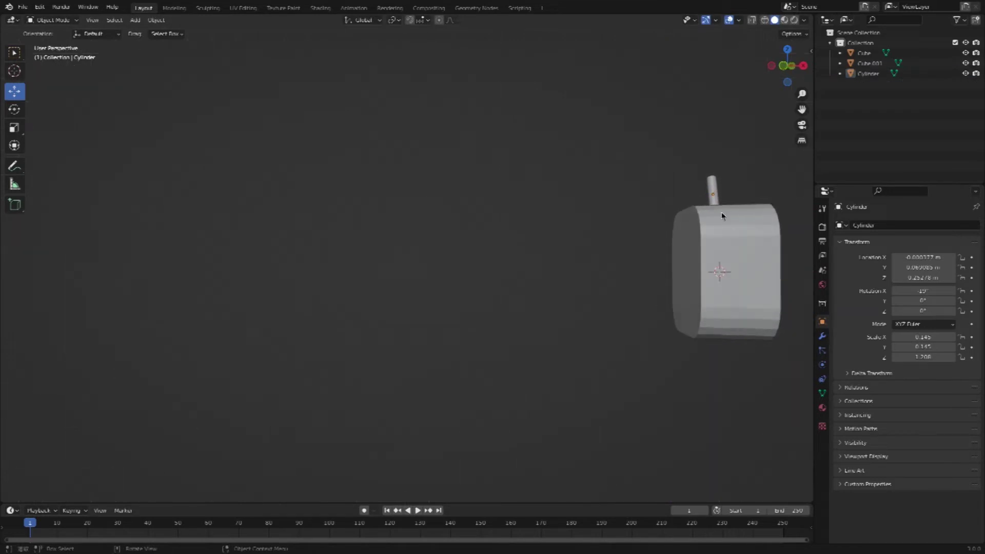
key("KP_3")
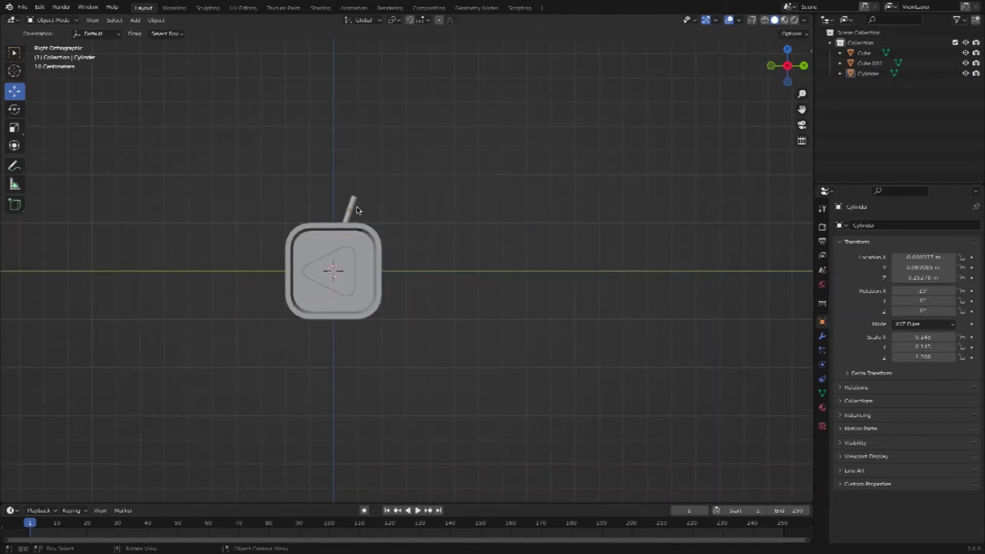
In the right view, lower the stalk to Z 0.2124 m and adjust its depth position
left_click(353, 209)
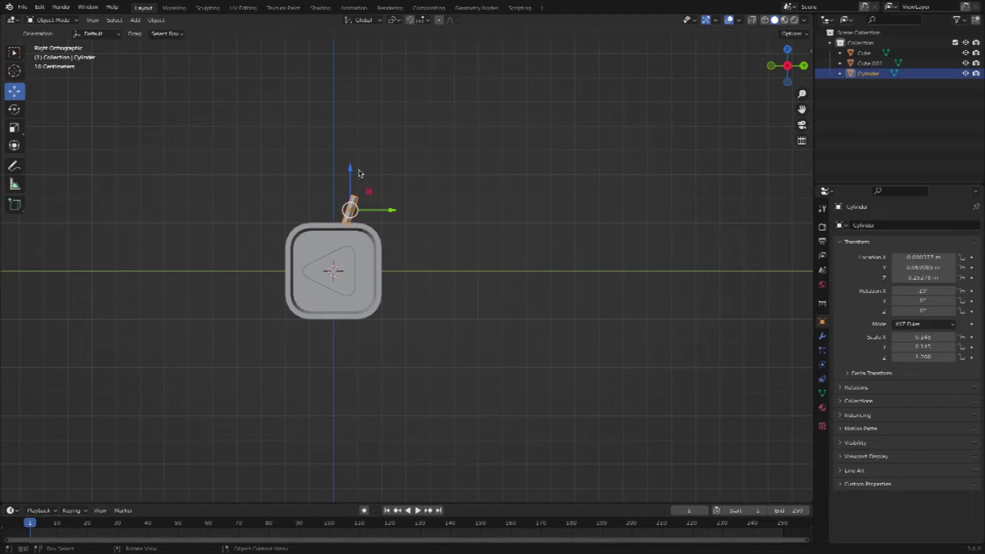
left_click_drag(352, 171, 352, 182)
left_click_drag(390, 219, 436, 234)
left_click(437, 234)
key("KP_8")
key("KP_4")
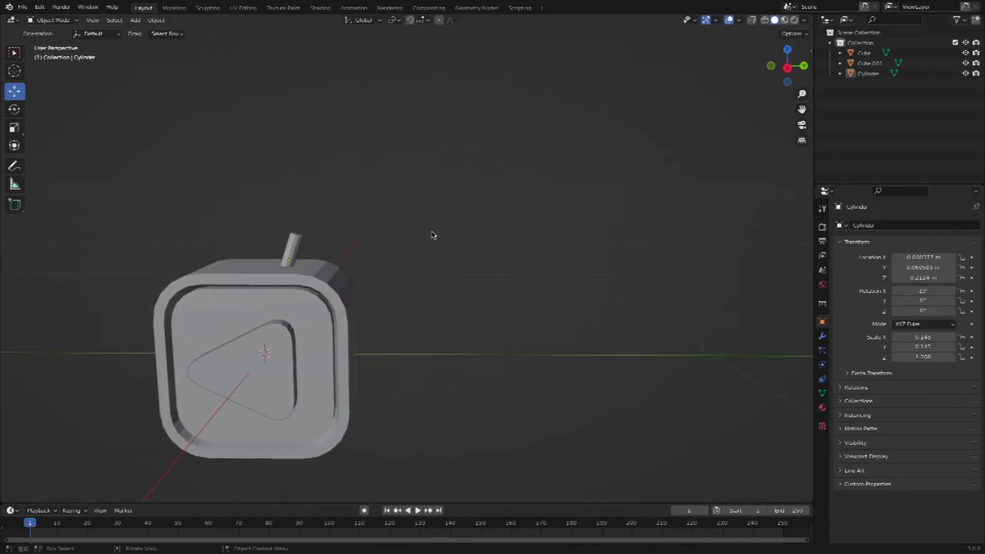
key("shift+a")
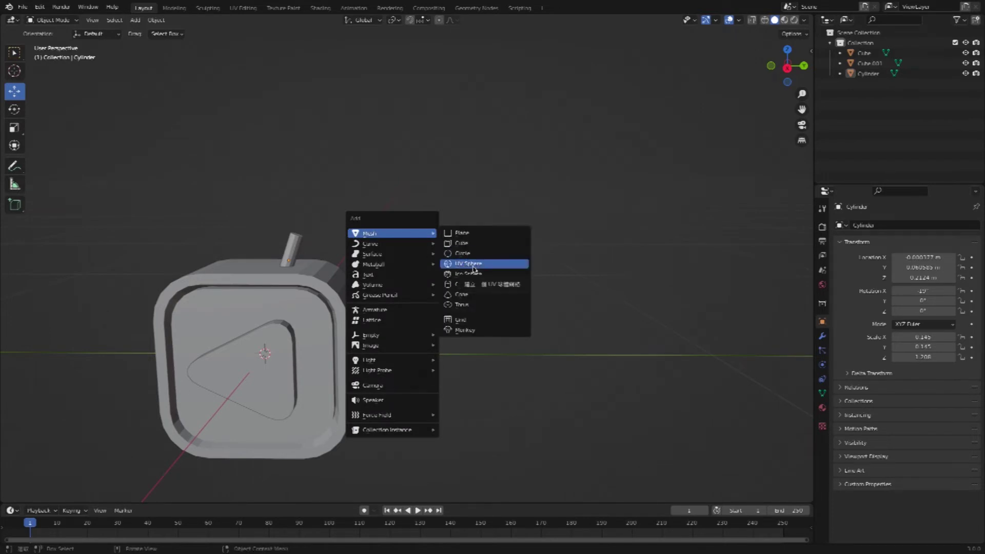
Add a UV sphere with 12 segments and 0.05 m radius
left_click(473, 269)
left_click(153, 383)
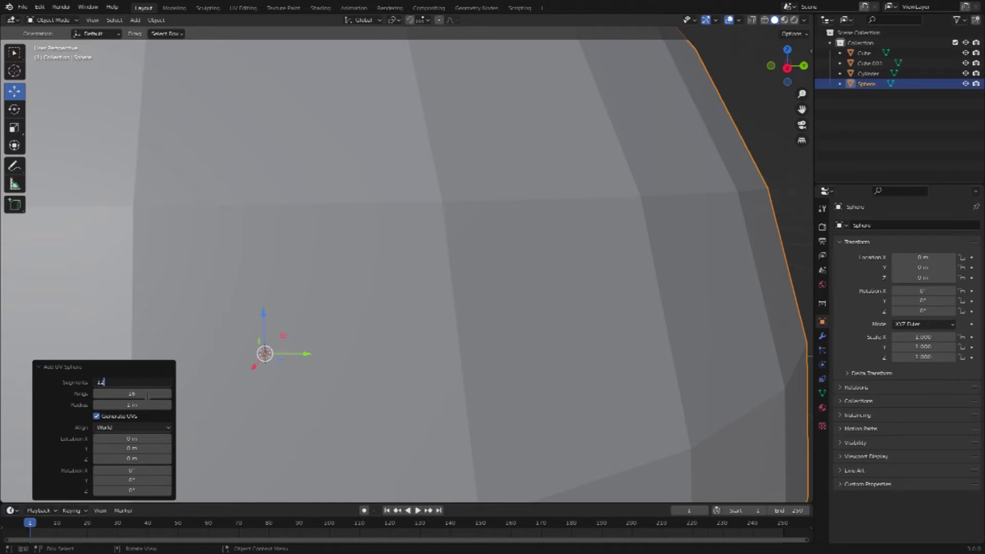
key("Return")
left_click(147, 405)
type("0.05")
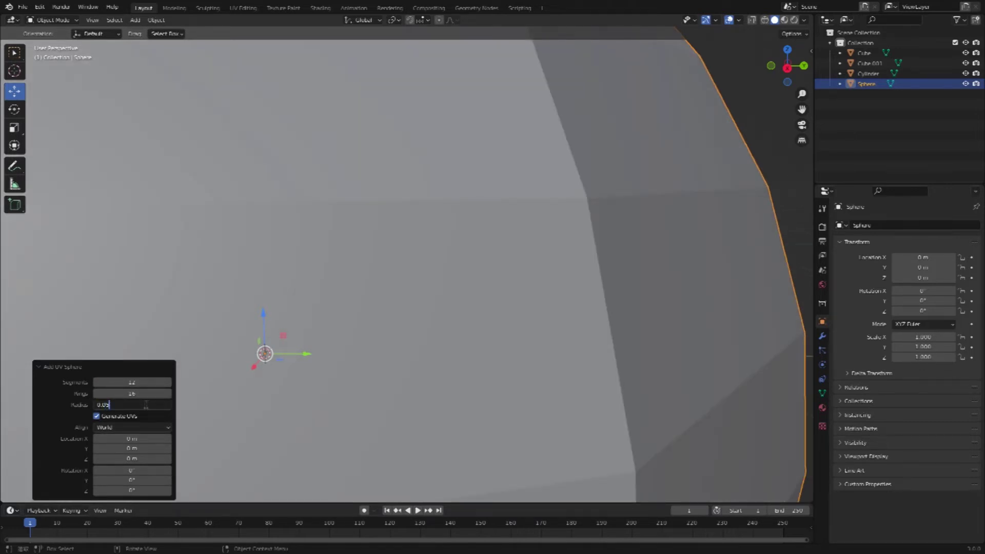
key("Return")
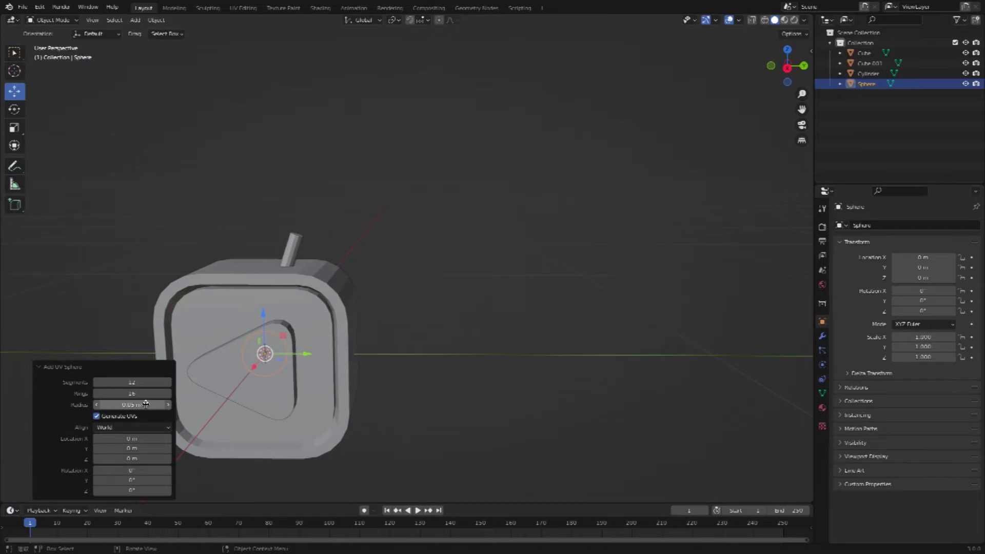
Move the sphere along Z and Y to sit as a knob on the stalk's tip
key("g")
key("z")
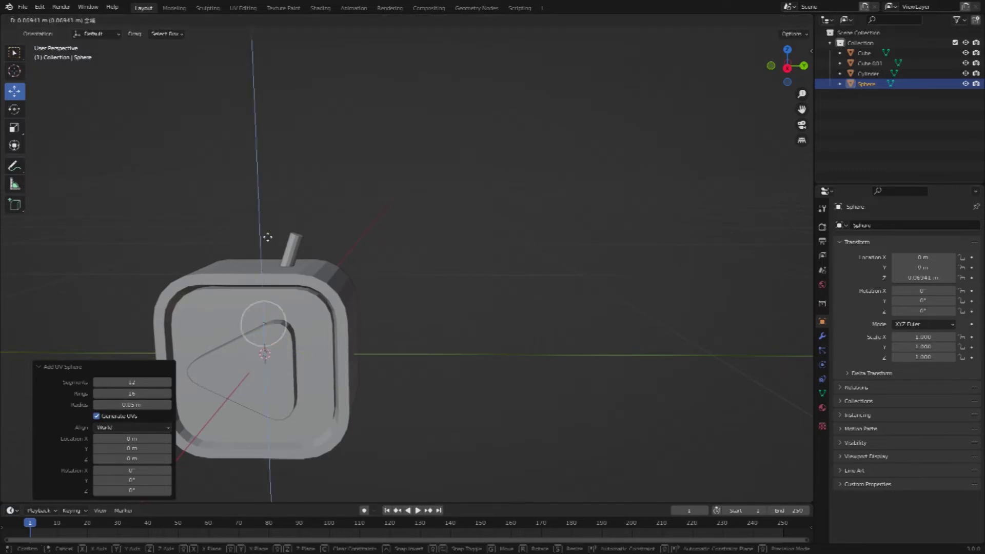
left_click(264, 184)
key("g")
key("y")
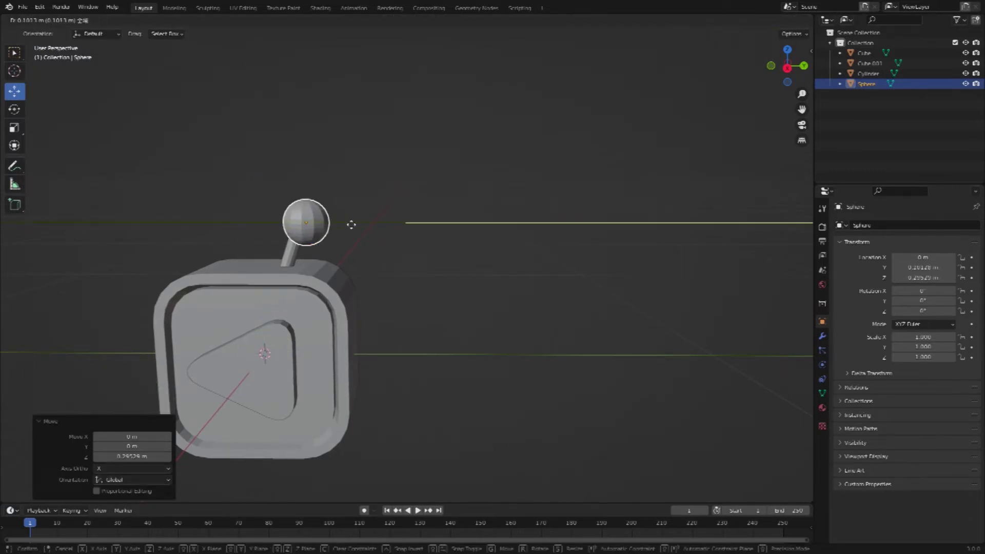
left_click(345, 222)
left_click(395, 238)
key("KP_4")
key("KP_4")
key("KP_4")
key("KP_4")
key("KP_4")
key("KP_4")
key("KP_4")
key("KP_4")
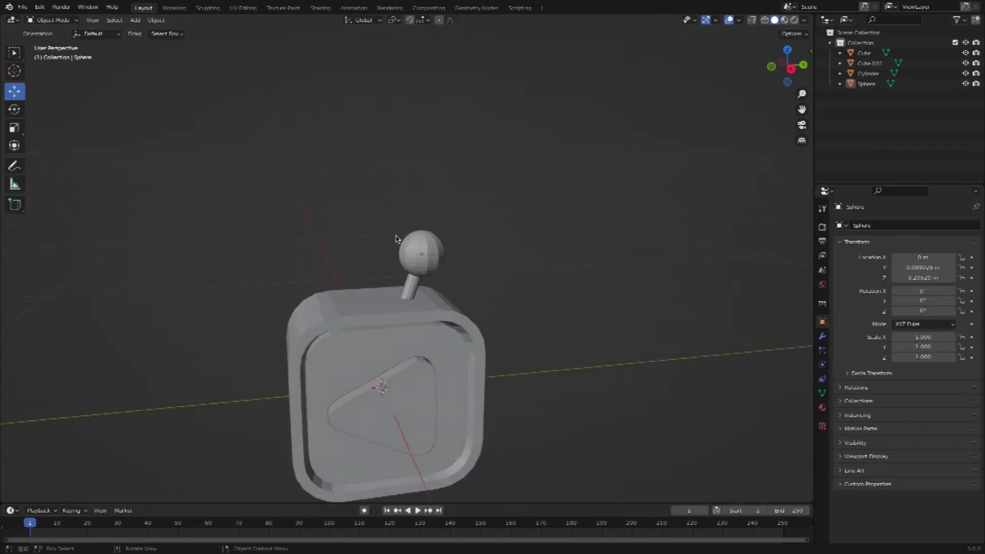
key("KP_4")
key("KP_4")
key("KP_4")
key("KP_4")
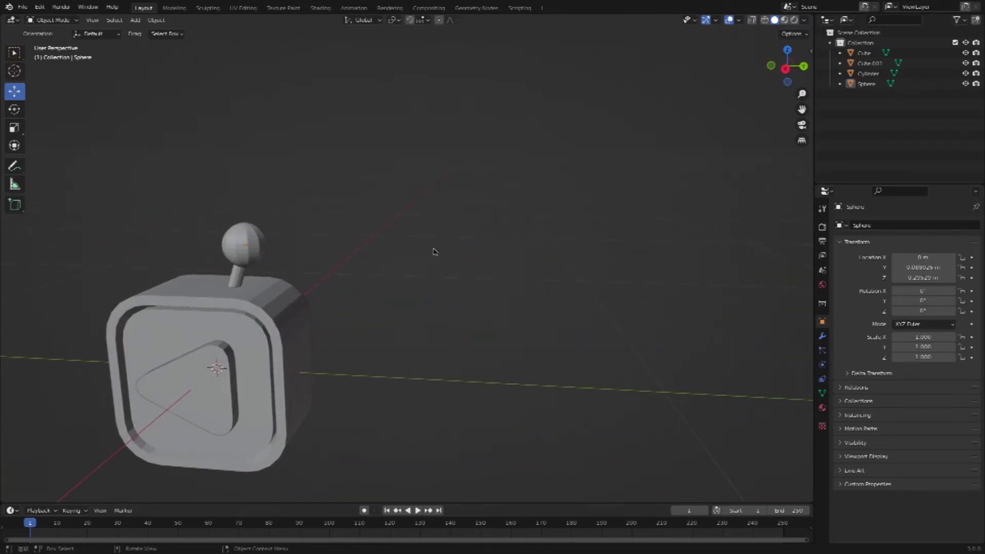
Save the project file with File > Save
left_click_drag(802, 109, 939, 33)
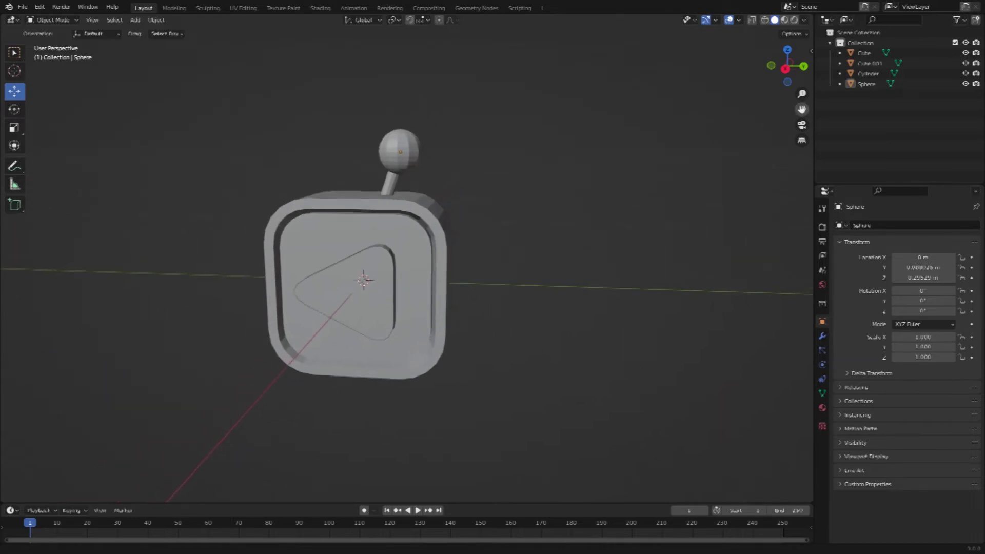
left_click(22, 7)
left_click(43, 77)
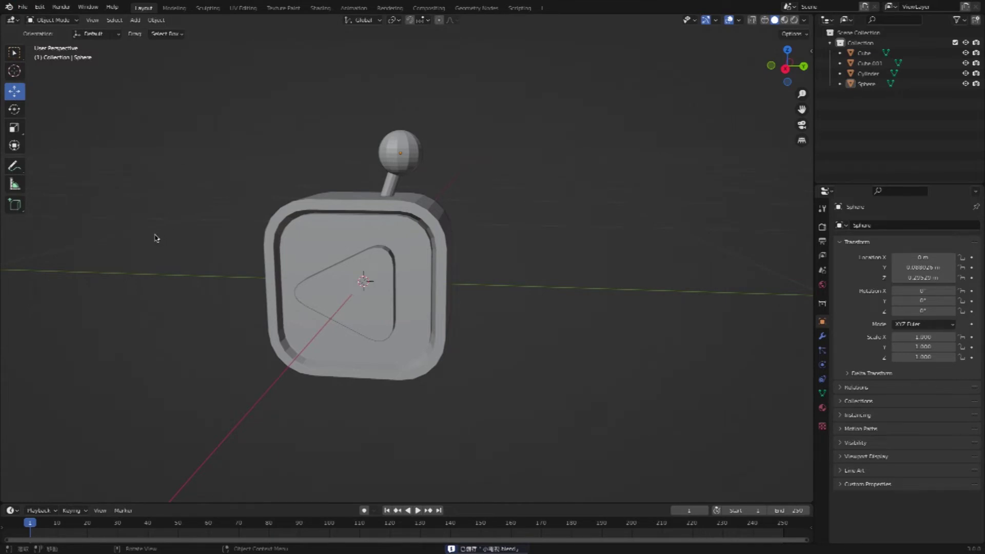
key("shift+a")
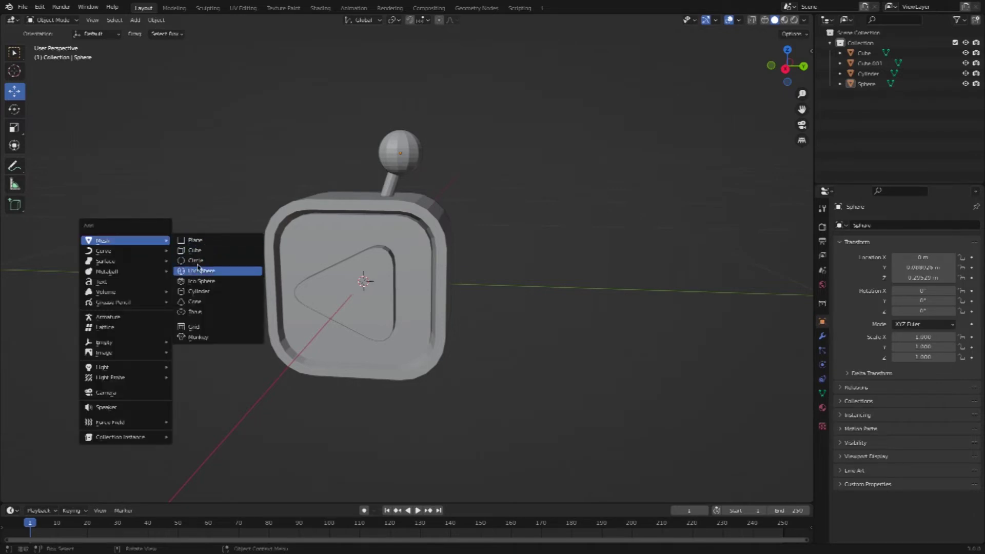
Add a covering cube and delete its front vertices in Edit Mode to reveal the frame
left_click(198, 251)
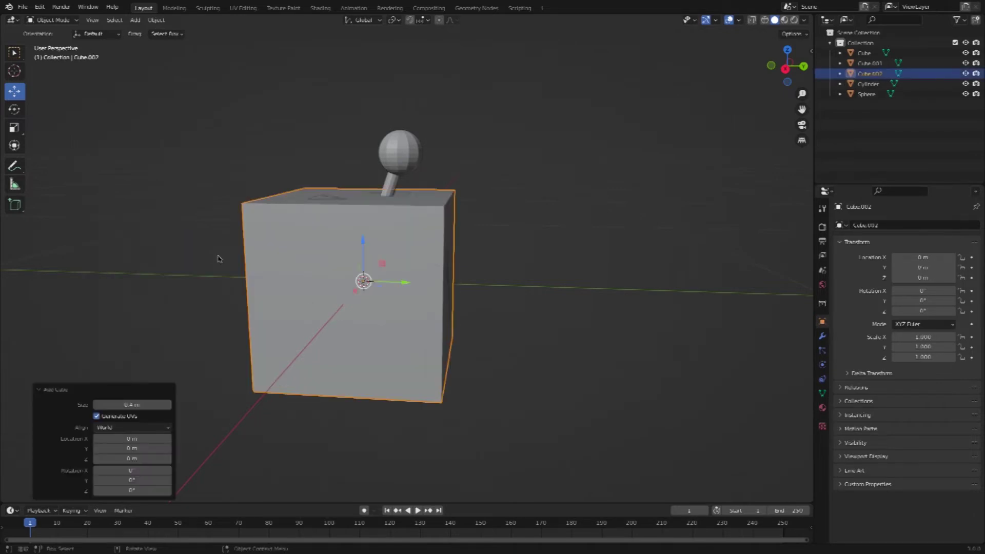
left_click(58, 20)
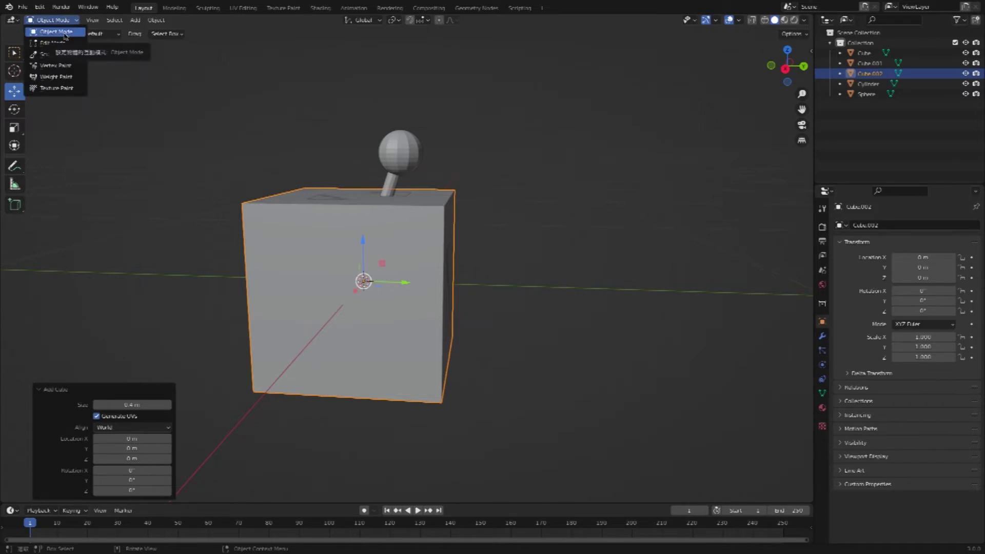
left_click(65, 43)
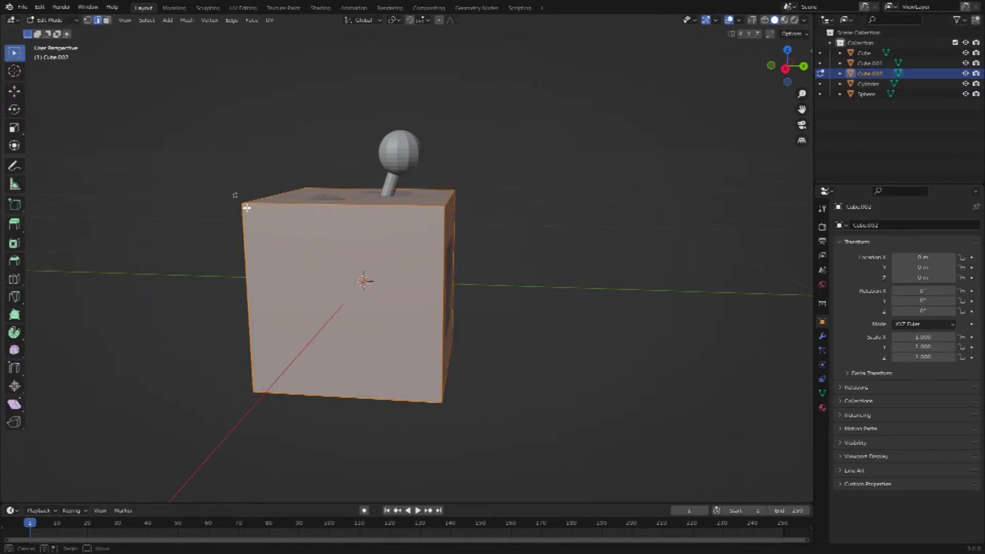
key("alt+a")
key("x")
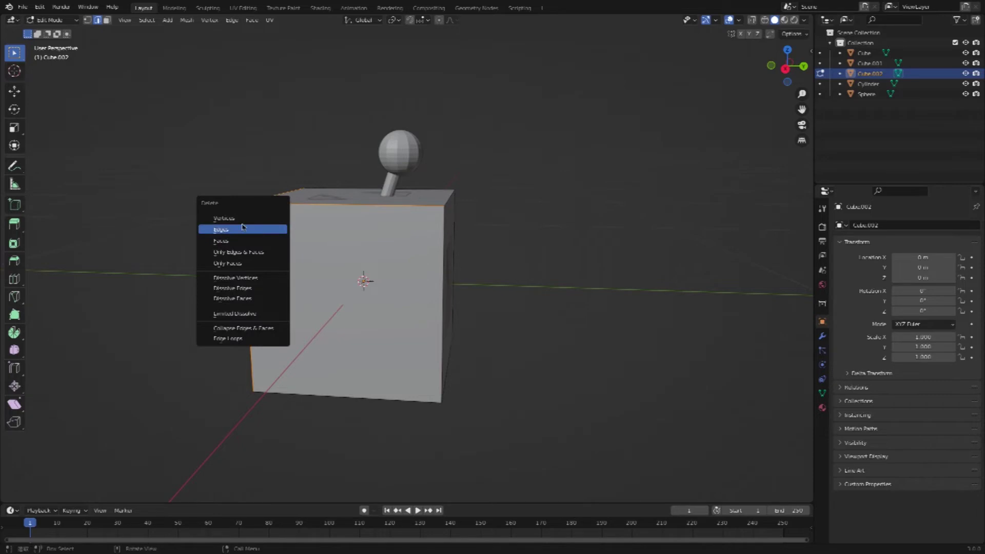
left_click(223, 220)
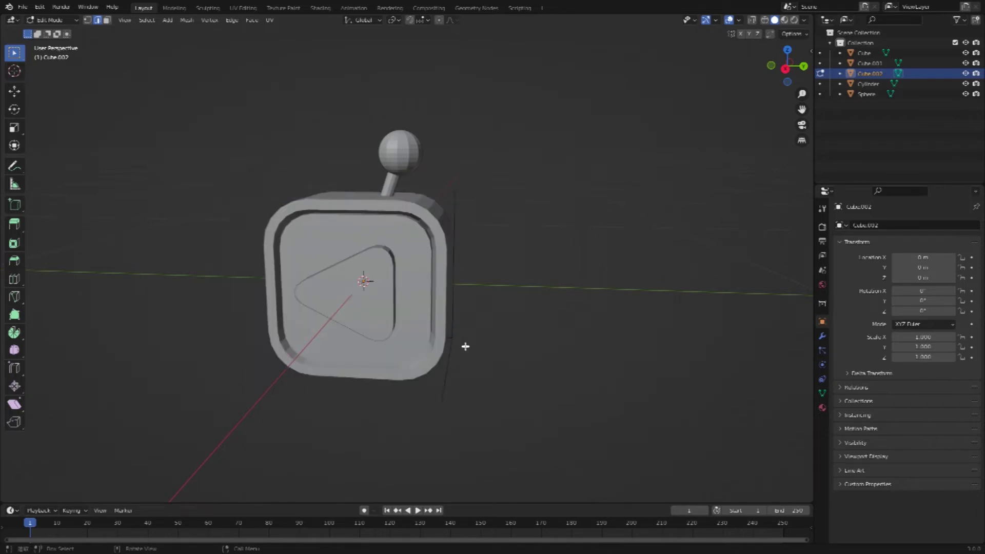
Delete the stray vertical edge beside the frame as edges, retrying after undos
key("x")
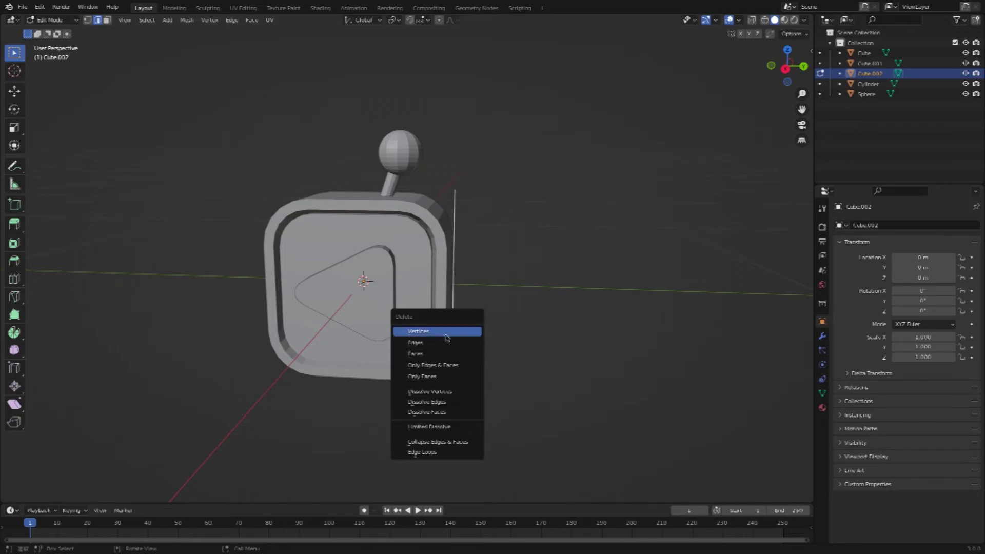
left_click(474, 334)
middle_click_drag(478, 321, 476, 319)
key("ctrl+z")
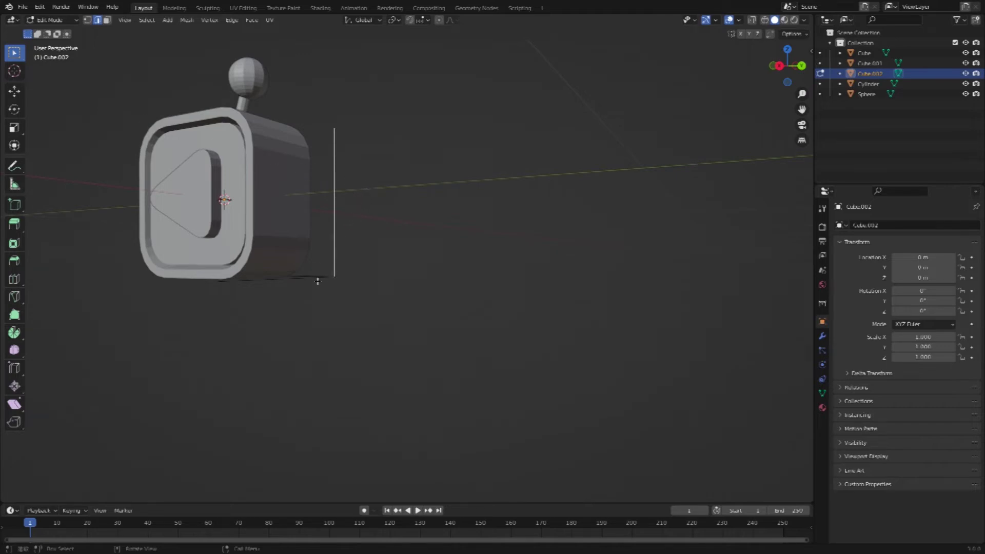
mouse_move(333, 281)
middle_mouse_down()
mouse_move(359, 381)
mouse_move(362, 349)
middle_mouse_up()
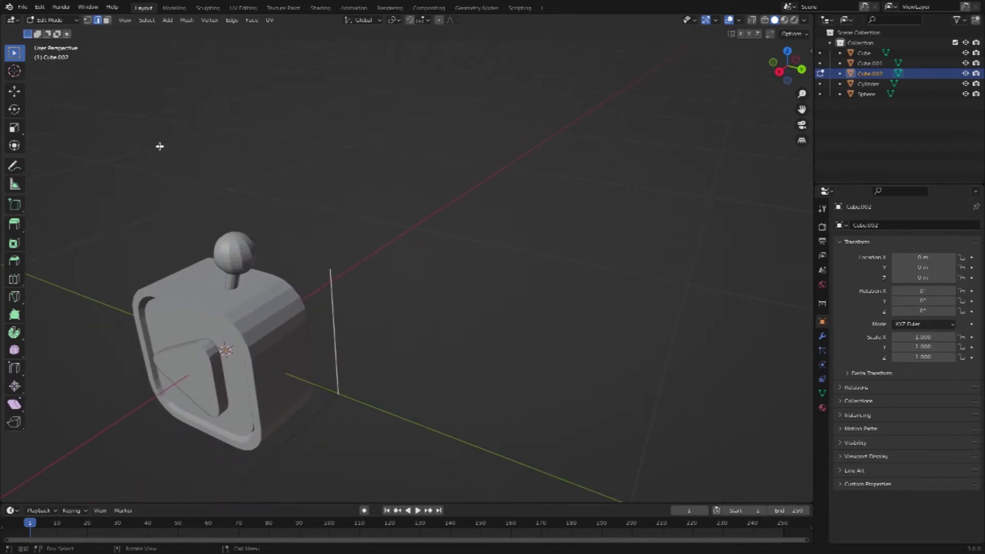
key("x")
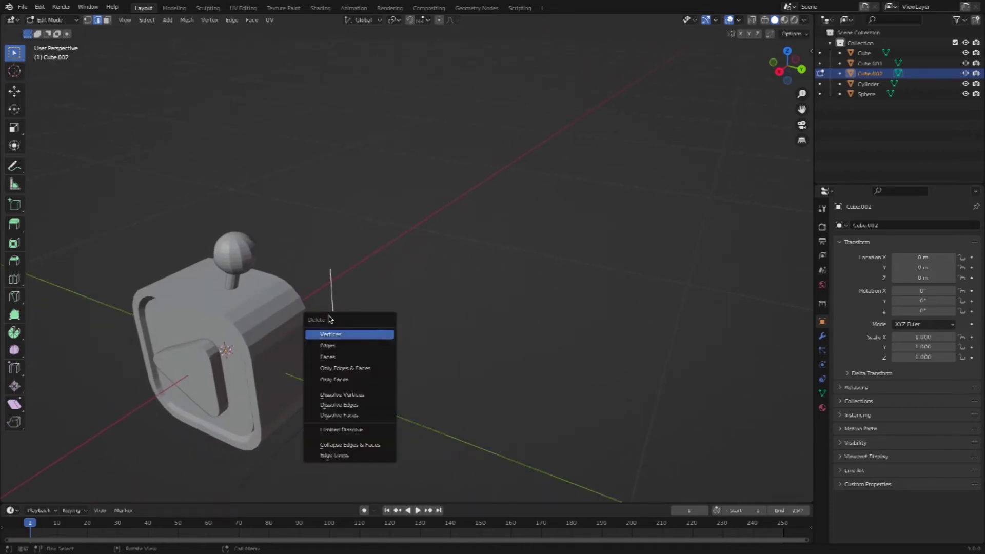
left_click(331, 332)
key("ctrl+z")
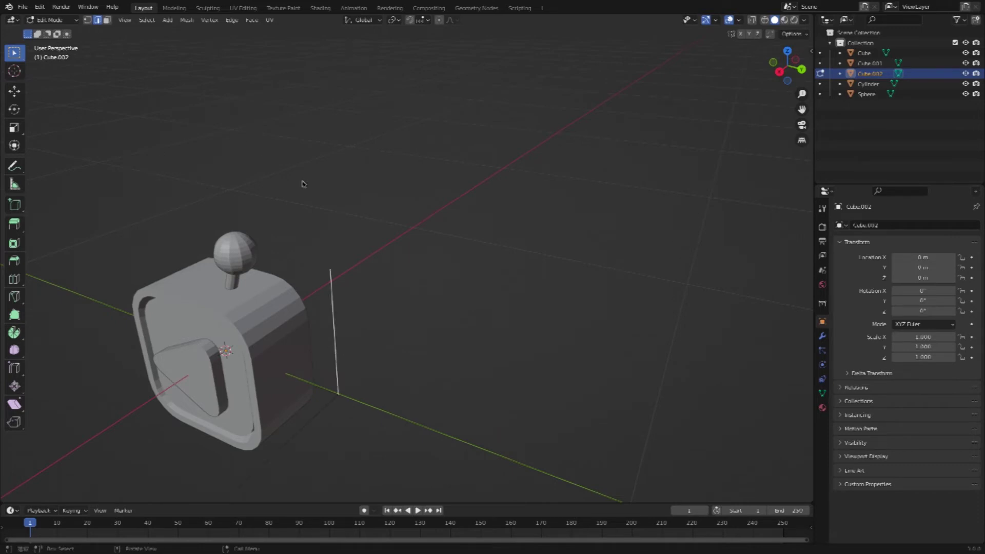
key("x")
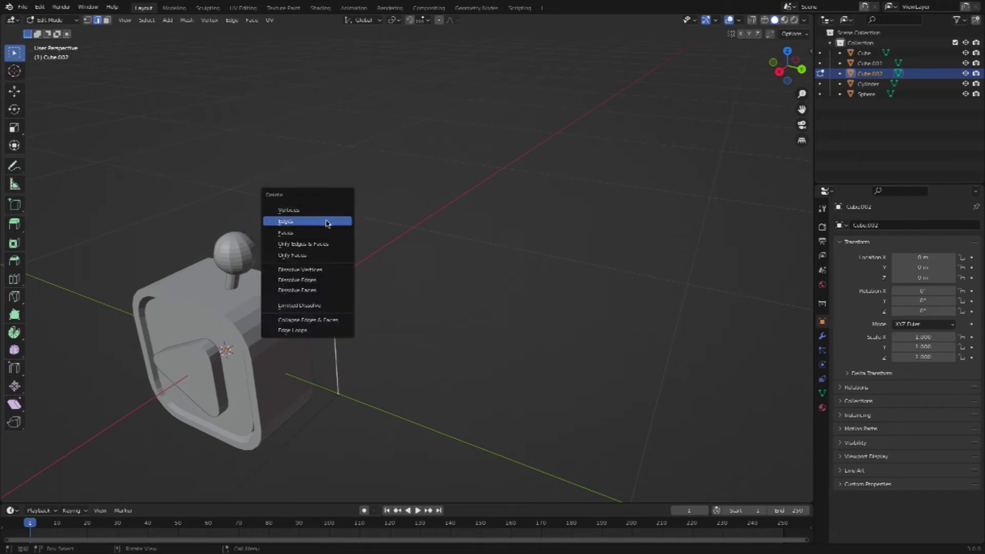
left_click(306, 226)
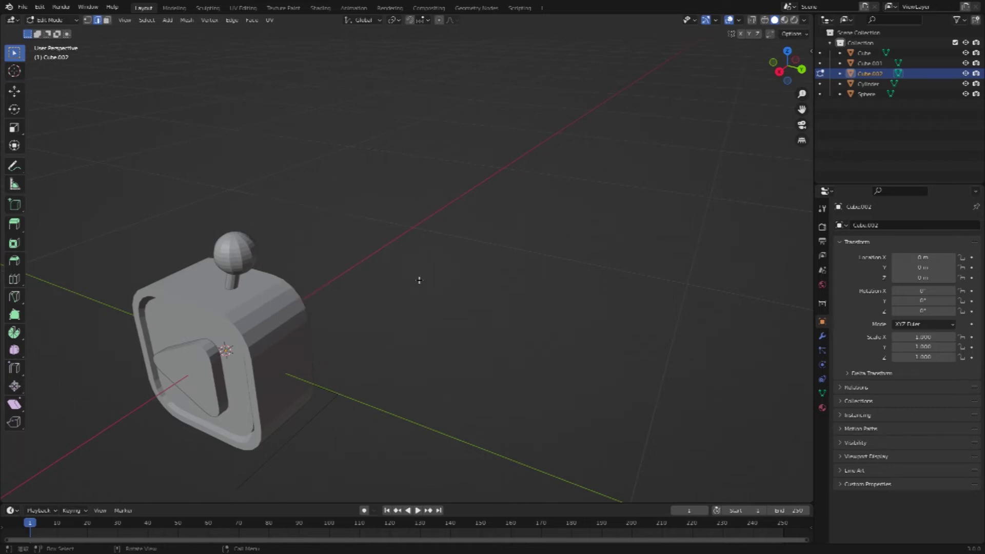
Remove the short stray edges running along the green Y axis
left_click(341, 397)
key("x")
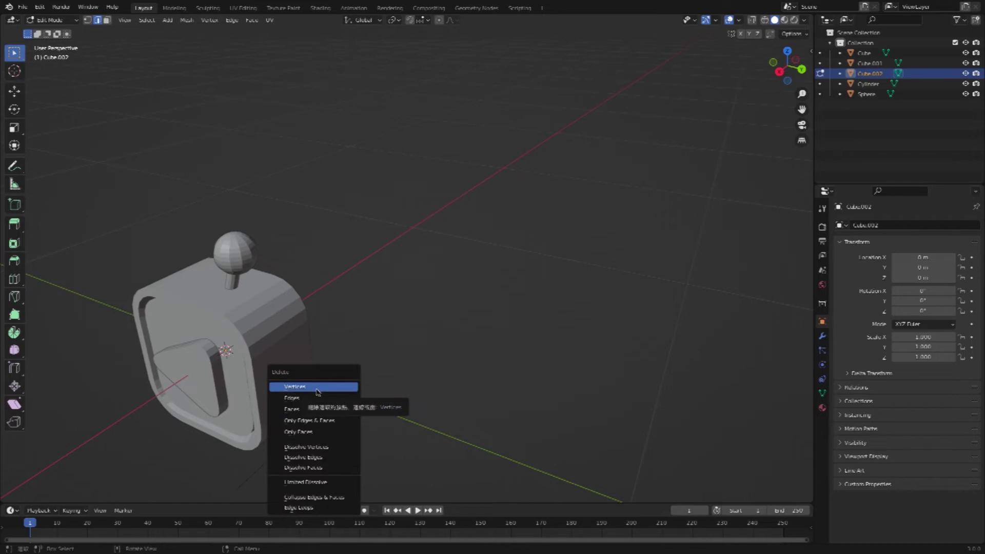
left_click(309, 403)
left_click(361, 402)
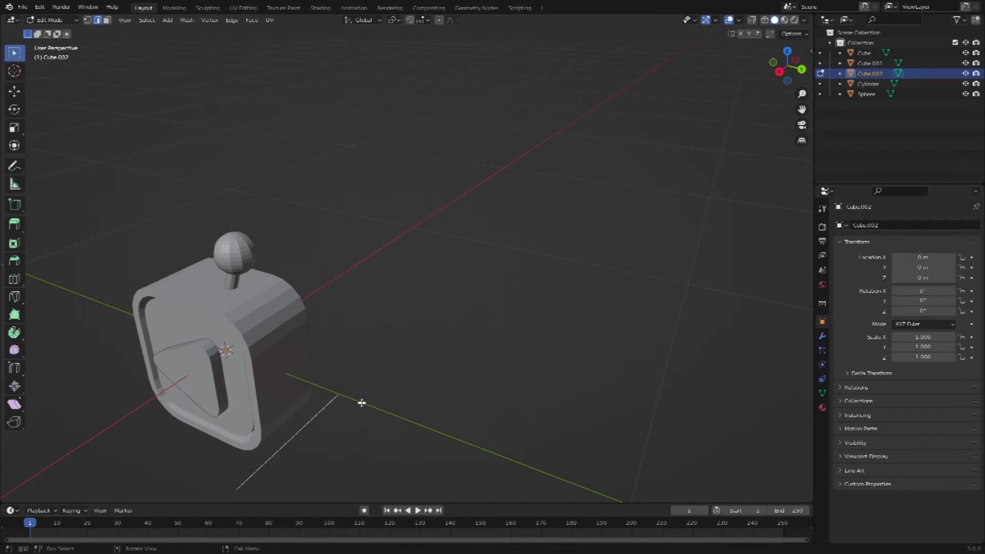
key("x")
left_click(373, 402)
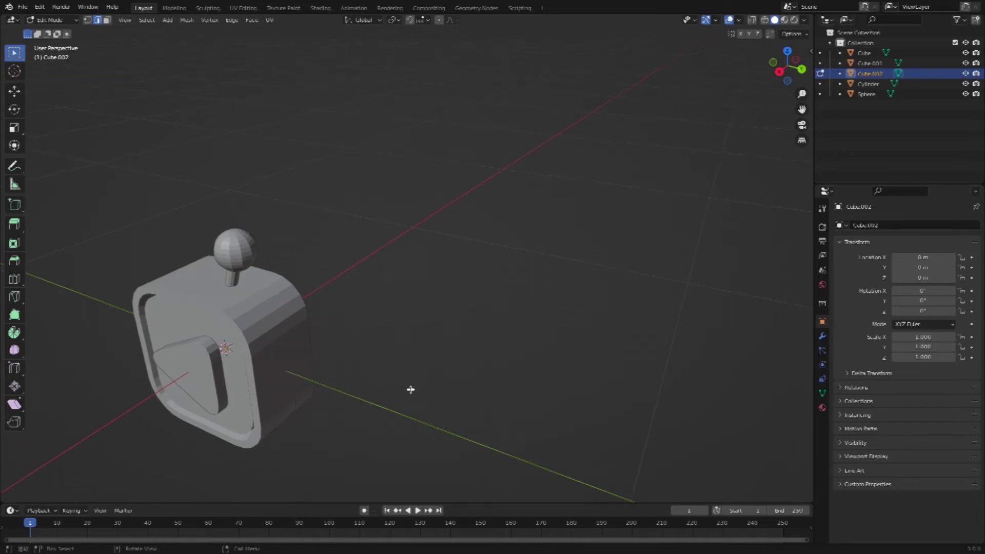
middle_click_drag(409, 390, 412, 390)
left_click(23, 7)
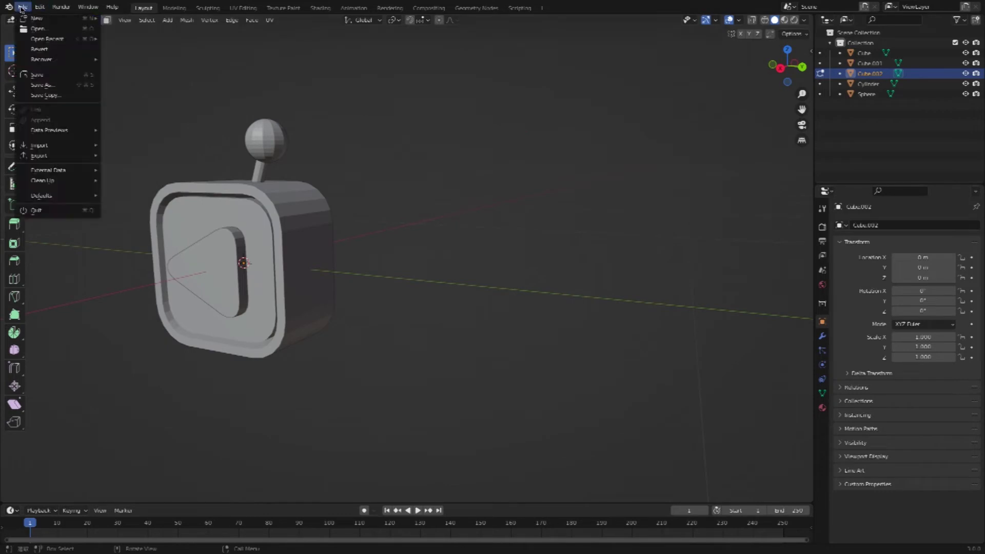
Save the project as 小電視.blend and switch the keyboard input source
left_click(41, 77)
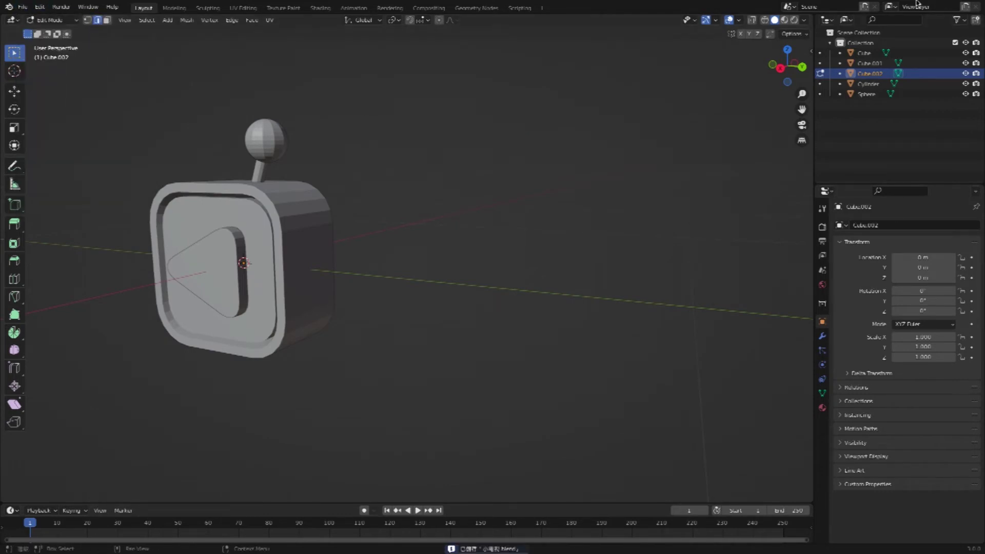
left_click(862, 8)
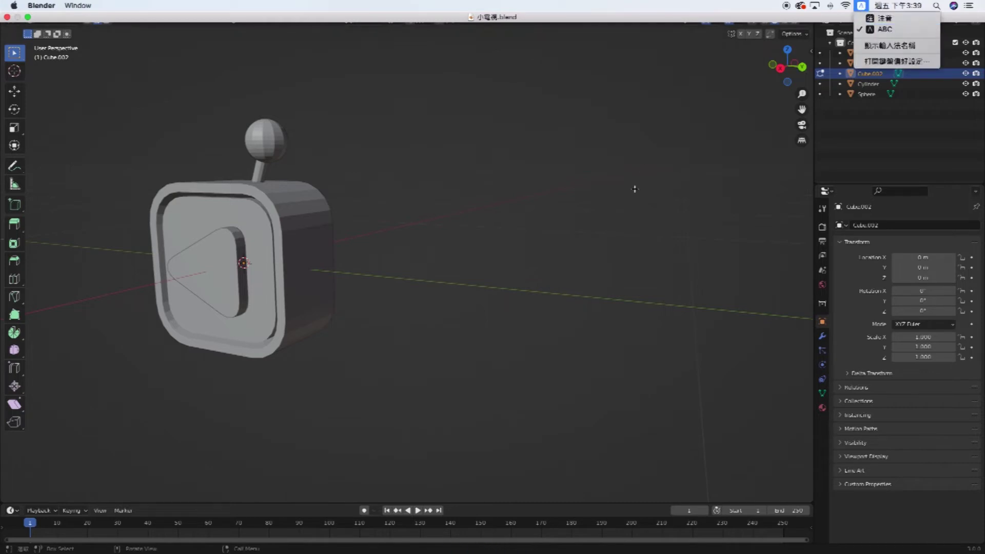
left_click(634, 202)
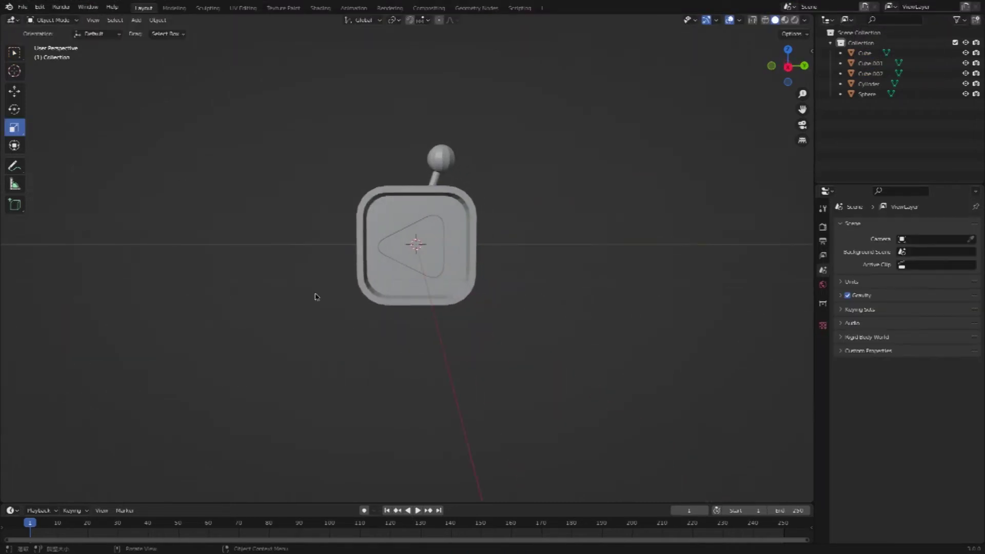
Add a new cube, thin it along X and squash its height to Z scale 0.318
key("shift+a")
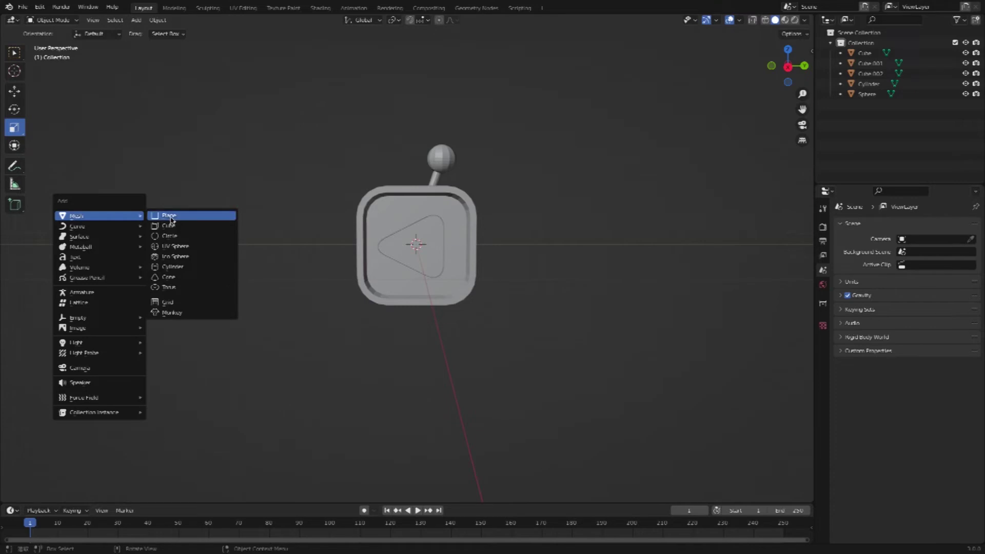
left_click(173, 226)
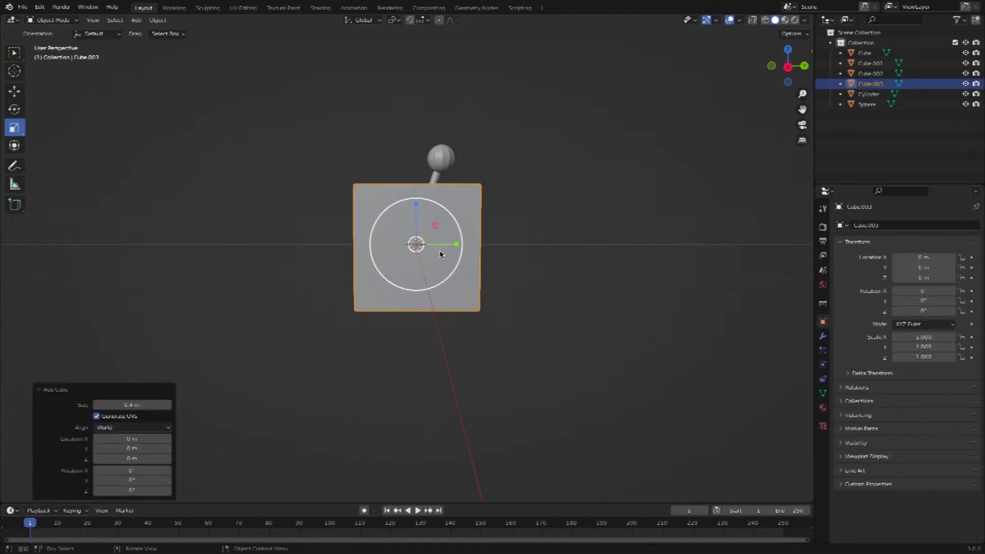
middle_click_drag(440, 253, 454, 345)
mouse_move(454, 343)
left_mouse_down()
mouse_move(426, 341)
mouse_move(443, 365)
left_mouse_up()
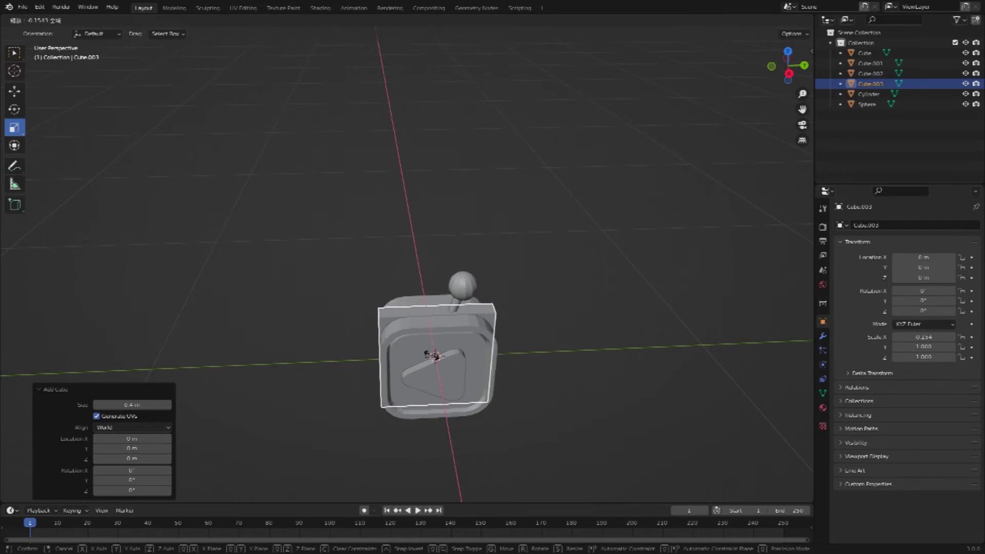
middle_click_drag(442, 383, 439, 383)
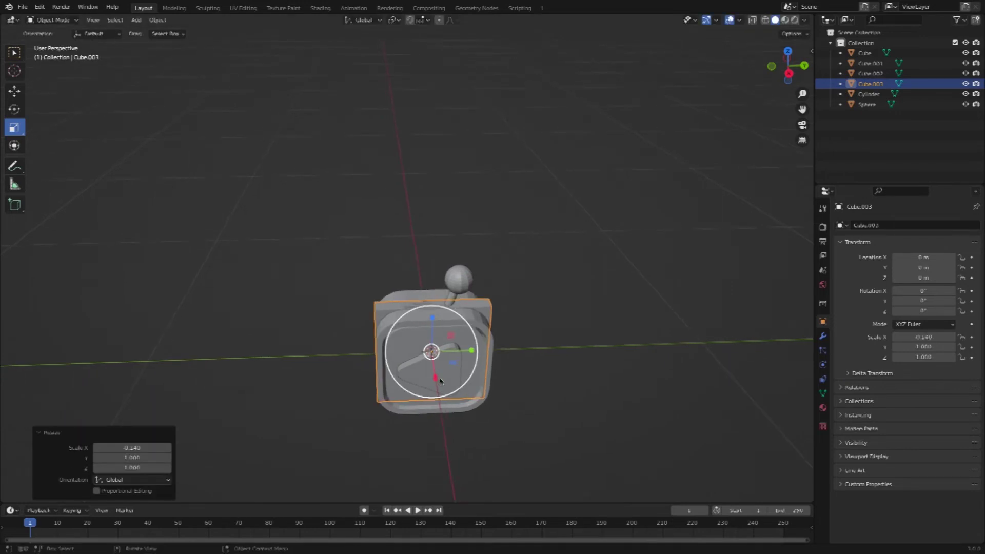
left_click_drag(432, 386, 437, 366)
left_click_drag(433, 331, 431, 345)
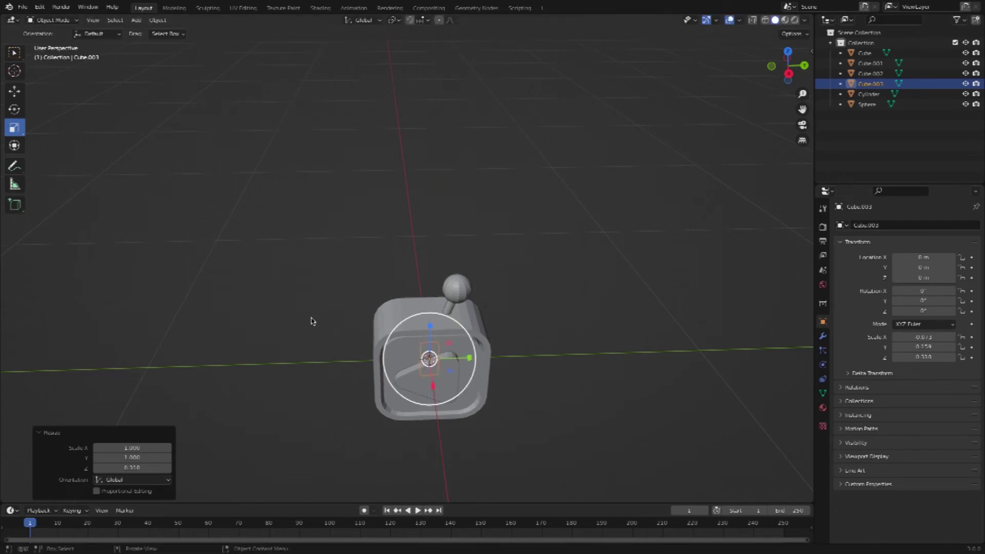
Move the thin block 0.3717 m along Y beside the box and select its top face in Edit Mode
left_click(15, 91)
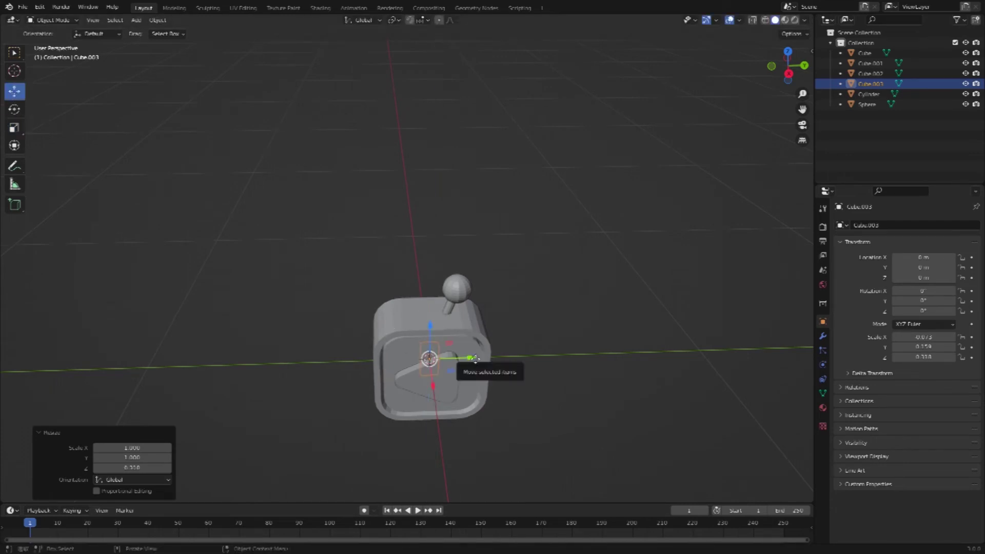
left_click_drag(470, 358, 598, 365)
middle_click_drag(598, 366, 260, 263)
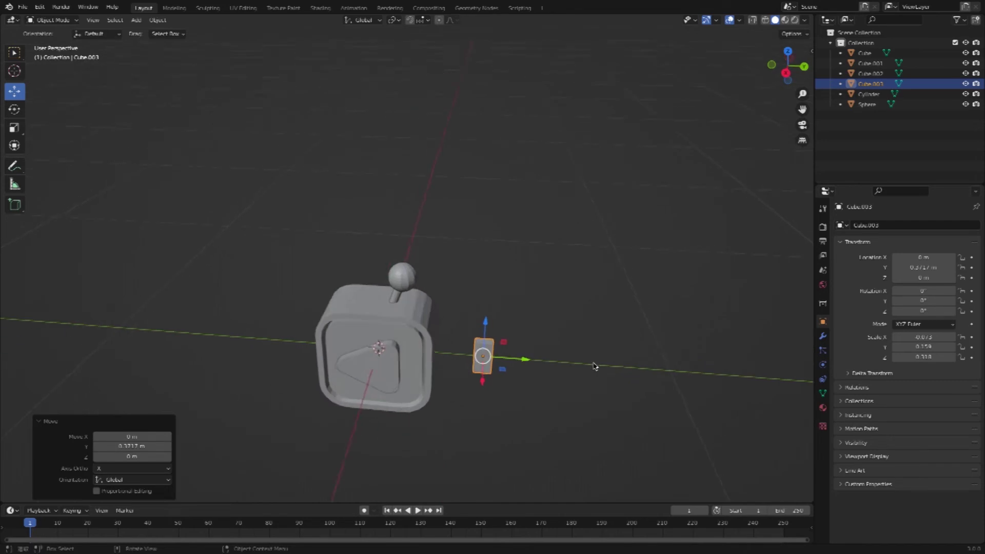
left_click(23, 112)
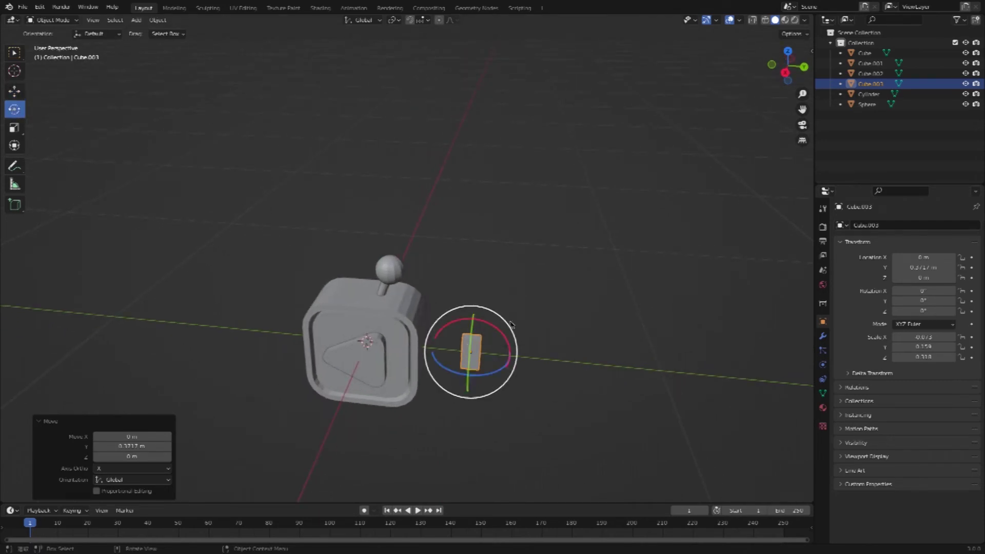
left_click(611, 333)
left_click(477, 342)
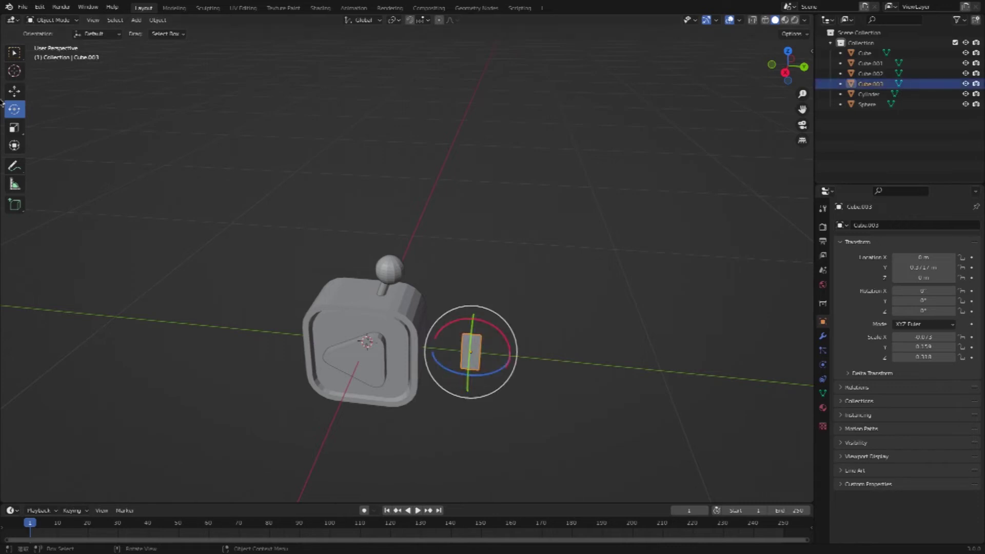
left_click(51, 20)
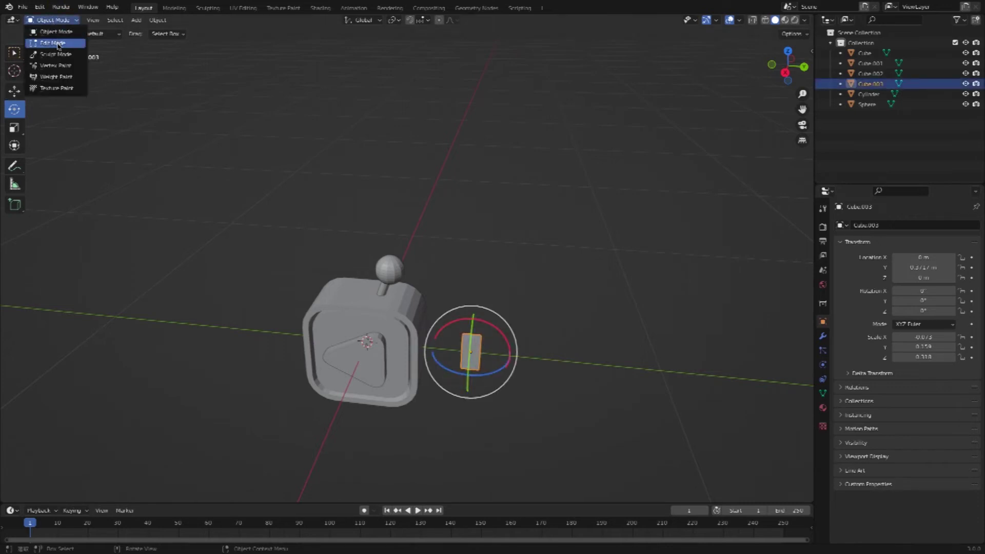
left_click(56, 43)
left_click(571, 316)
left_click(471, 337)
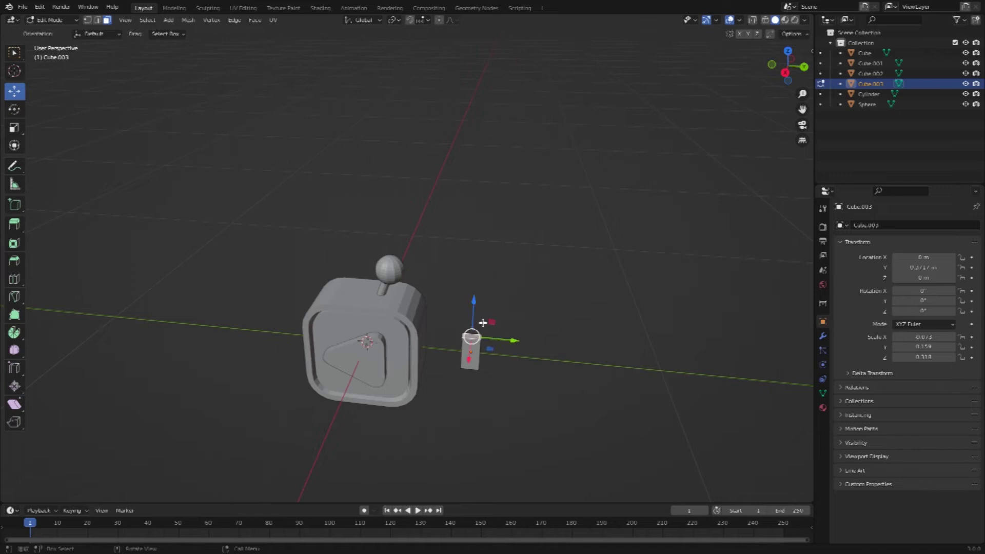
Extrude the block's top face upward and shift it sideways along Y
left_click_drag(492, 330, 491, 326)
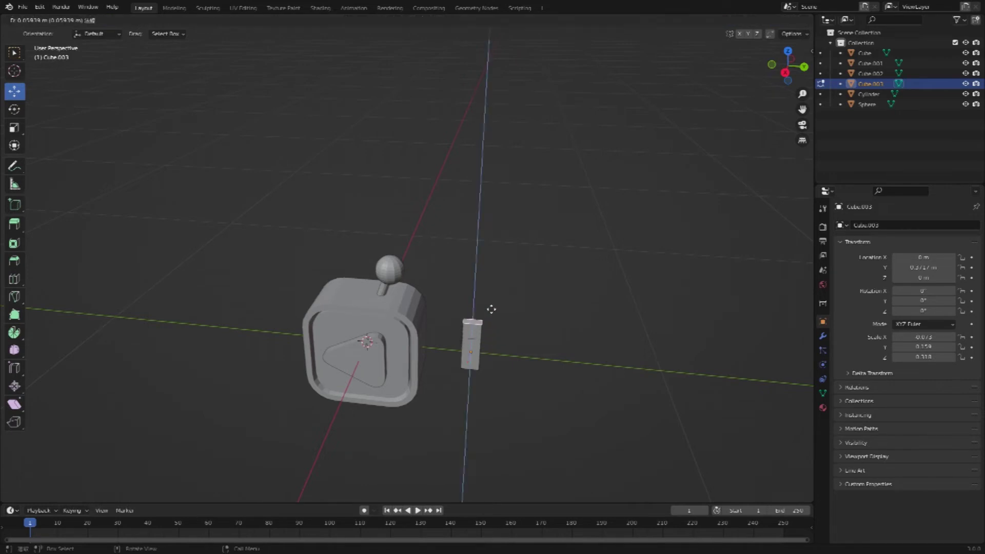
left_click(491, 304)
left_click_drag(508, 318, 526, 318)
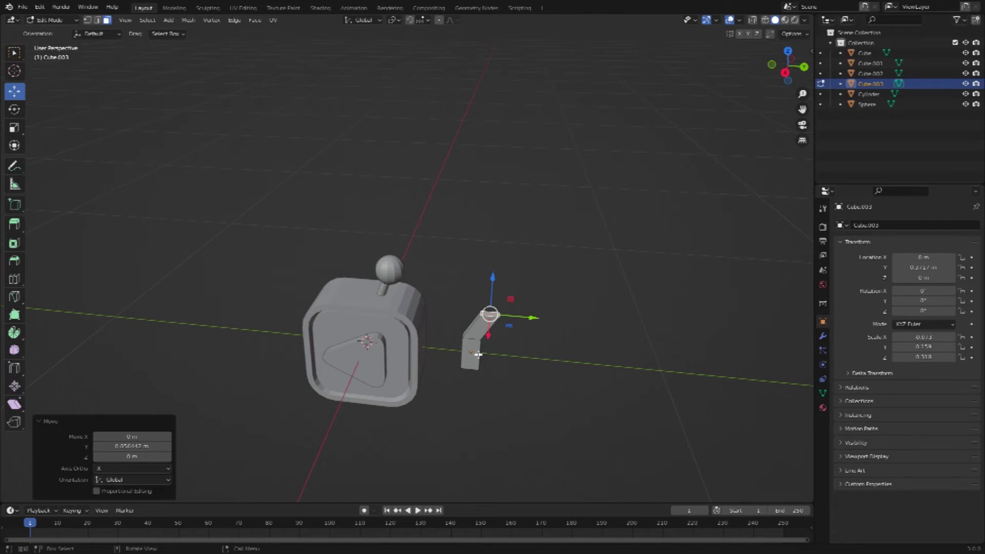
middle_click_drag(478, 354, 478, 354)
middle_click_drag(371, 364, 372, 363)
middle_click_drag(369, 276, 383, 273)
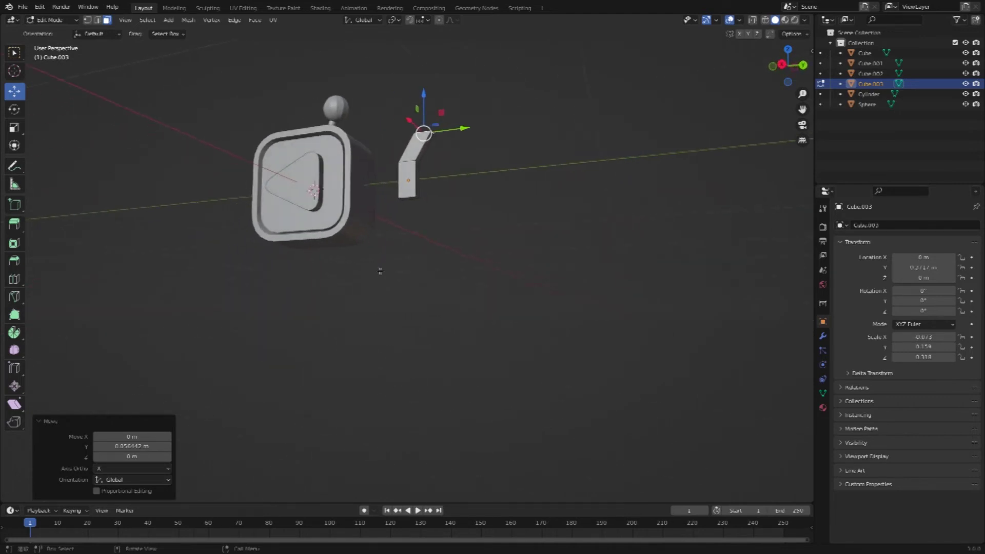
Raise the piece's bottom face along Z, leaving a short slanted slab
left_click(409, 199)
left_click(410, 199)
left_click_drag(410, 162, 406, 123)
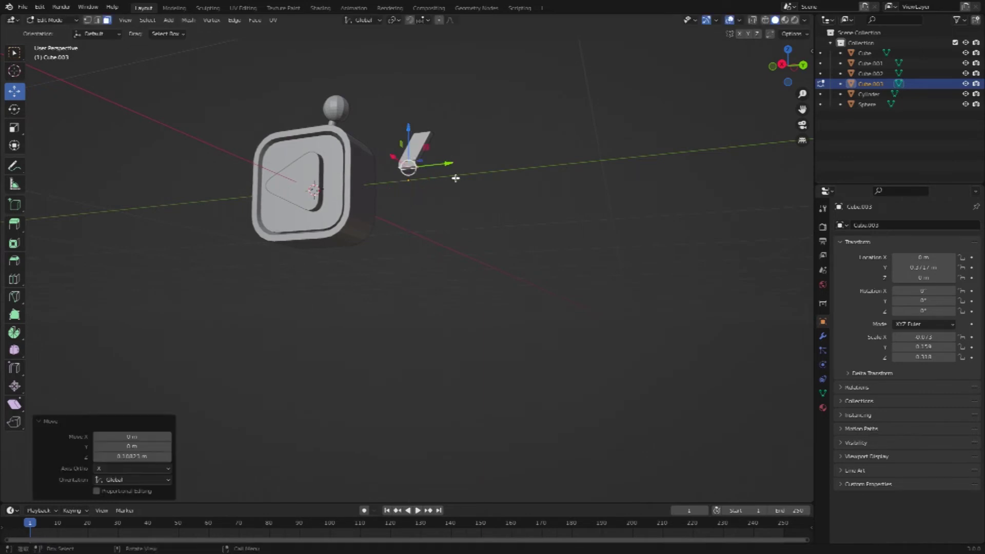
middle_click_drag(438, 169, 458, 178)
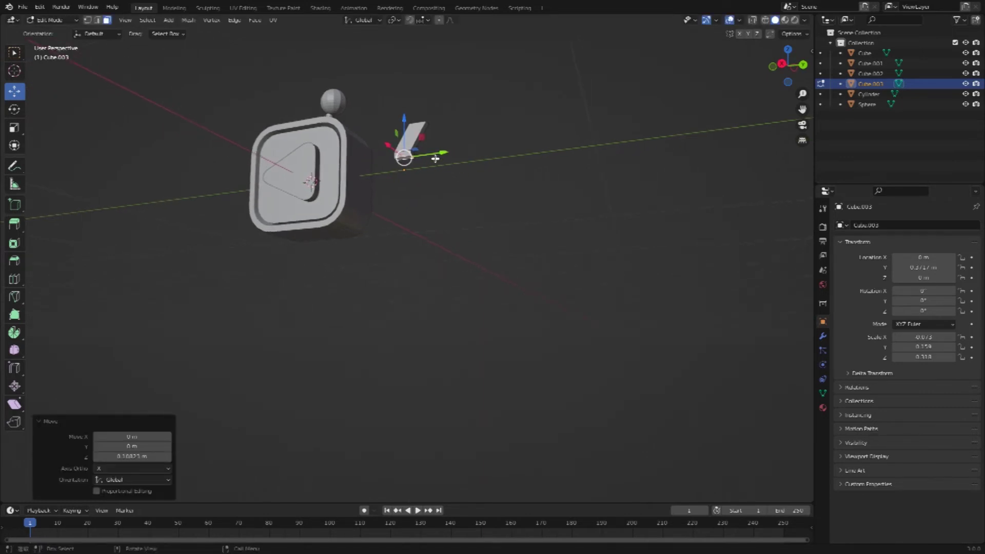
left_click_drag(403, 116, 404, 115)
key("e")
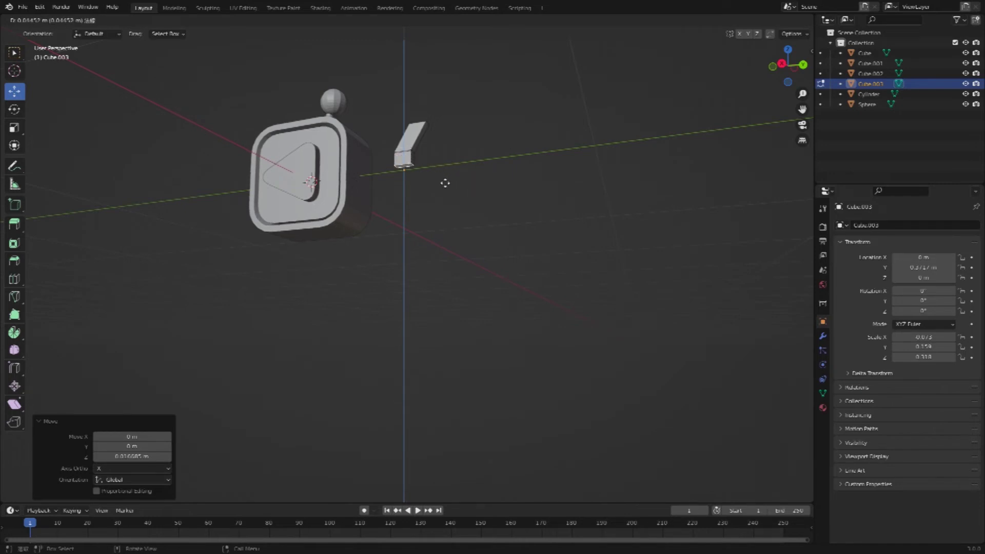
Extrude the slab downward, then extrude its lower corner face out to the right
left_click(445, 183)
left_click(465, 168)
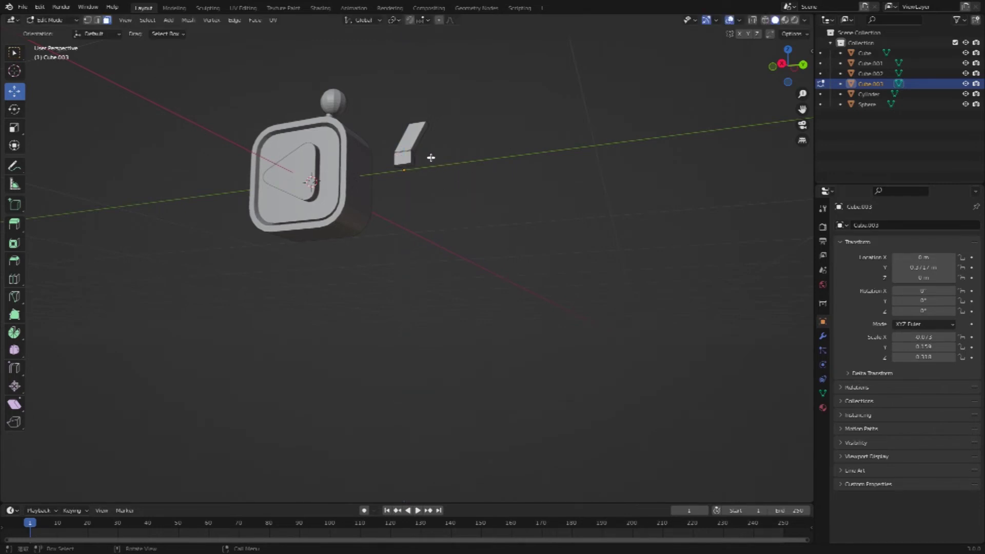
left_click(411, 156)
key("e")
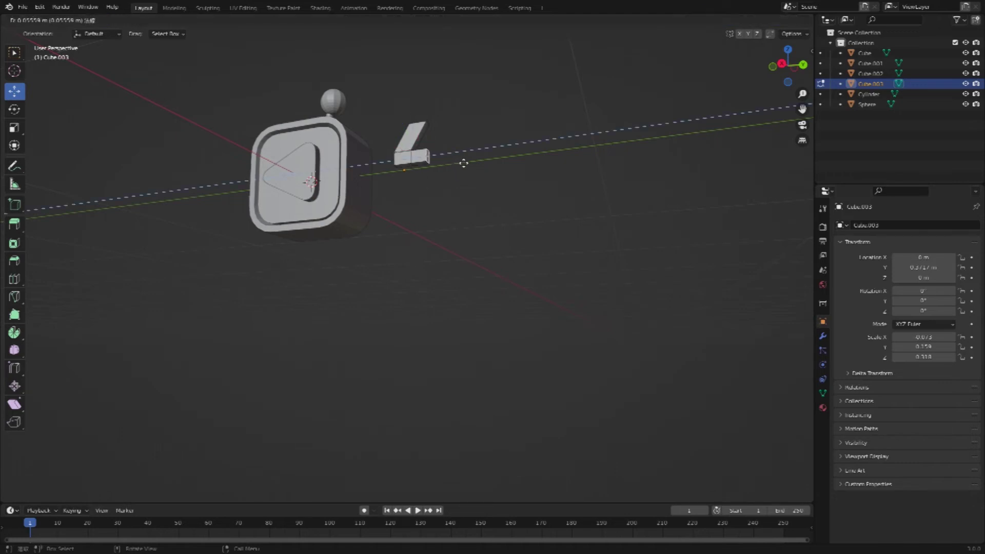
left_click(469, 163)
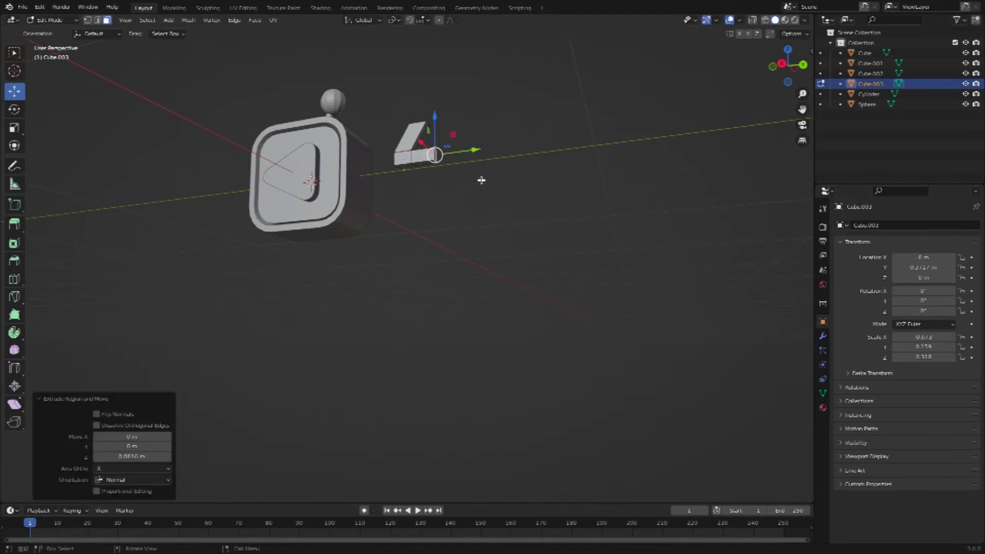
Extrude a lower stem downward and shift it sideways along Y
left_click(480, 181)
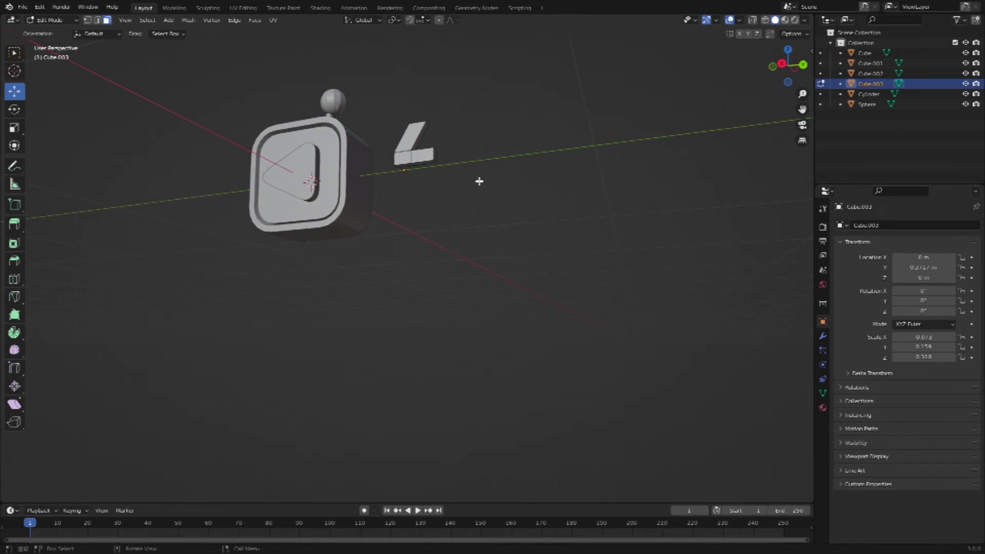
left_click(423, 164)
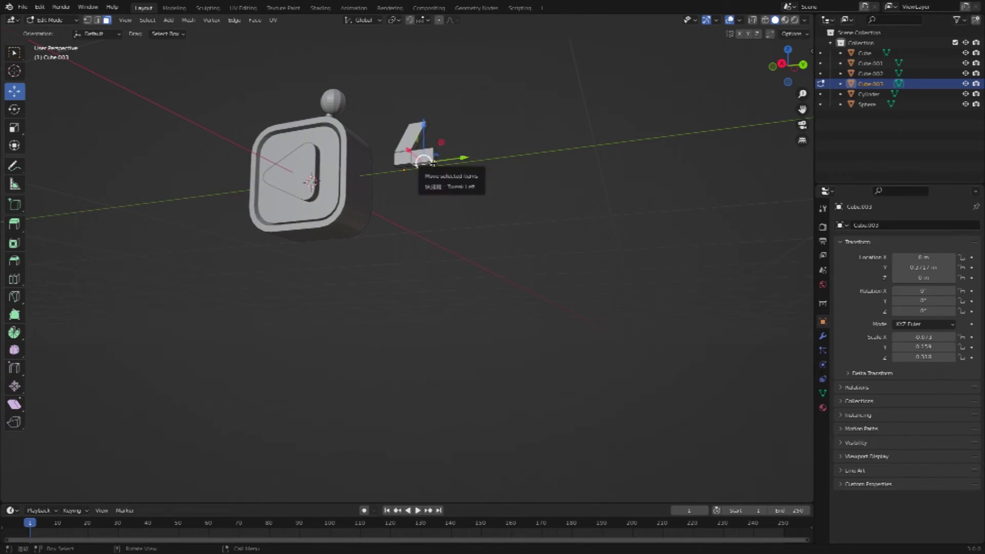
key("e")
left_click(424, 185)
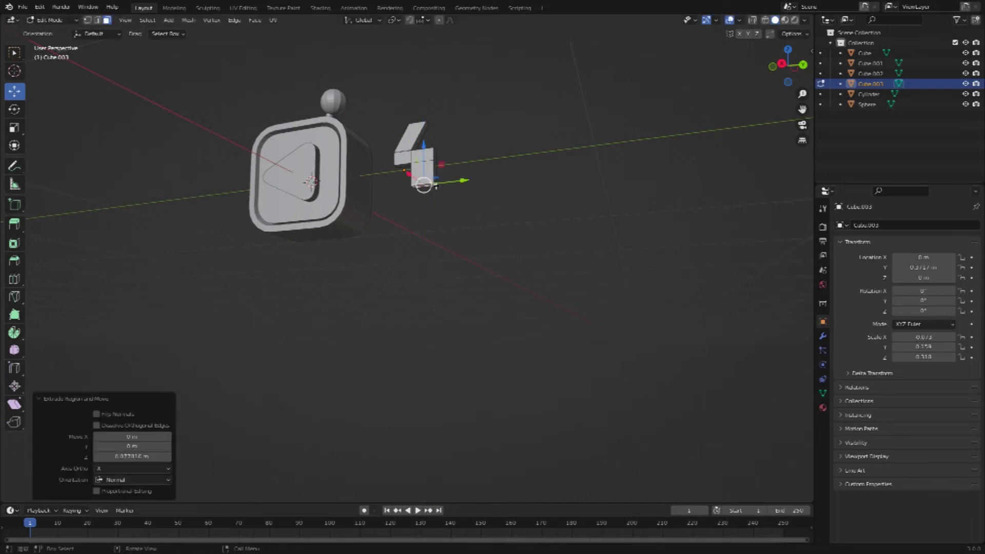
left_click_drag(461, 180, 442, 180)
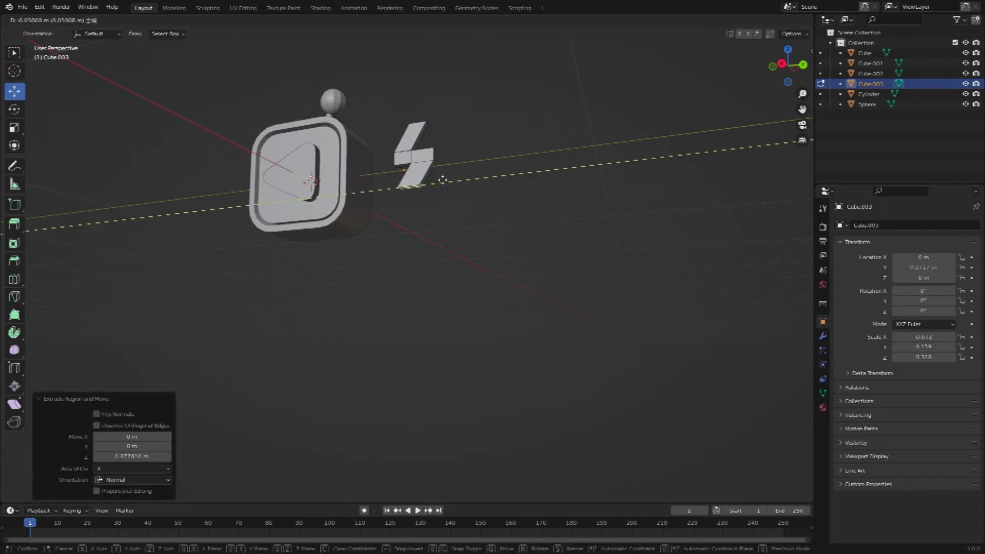
left_click(443, 180)
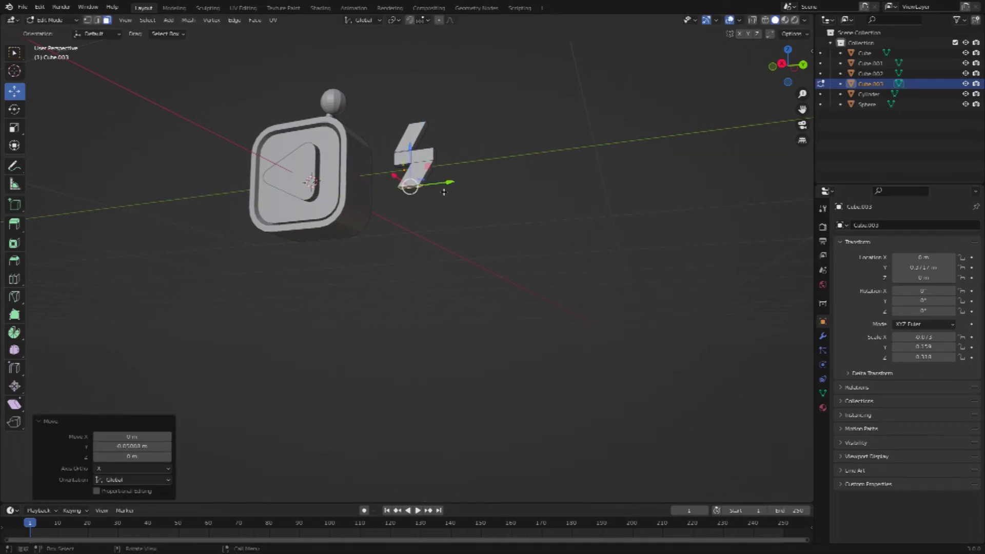
Try tilting the bolt and its top part around X, then cancel and undo both tilts
left_click(14, 109)
left_click_drag(447, 186, 450, 159)
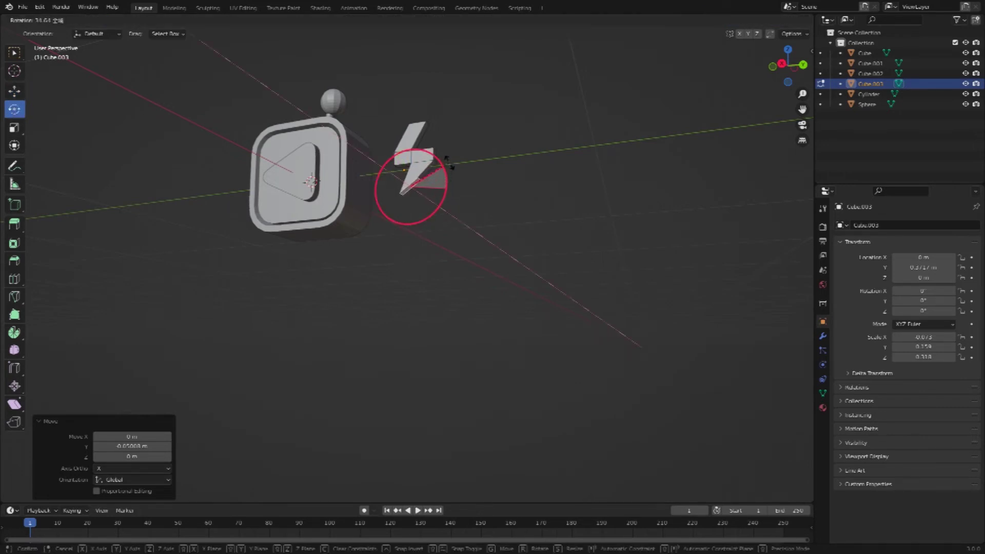
key("Escape")
left_click(496, 165)
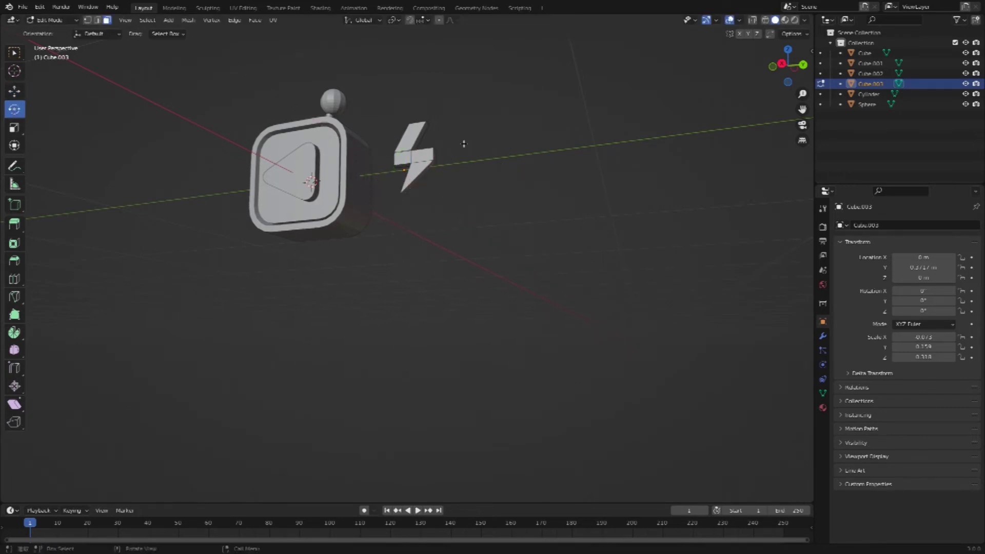
middle_click_drag(481, 154, 456, 263)
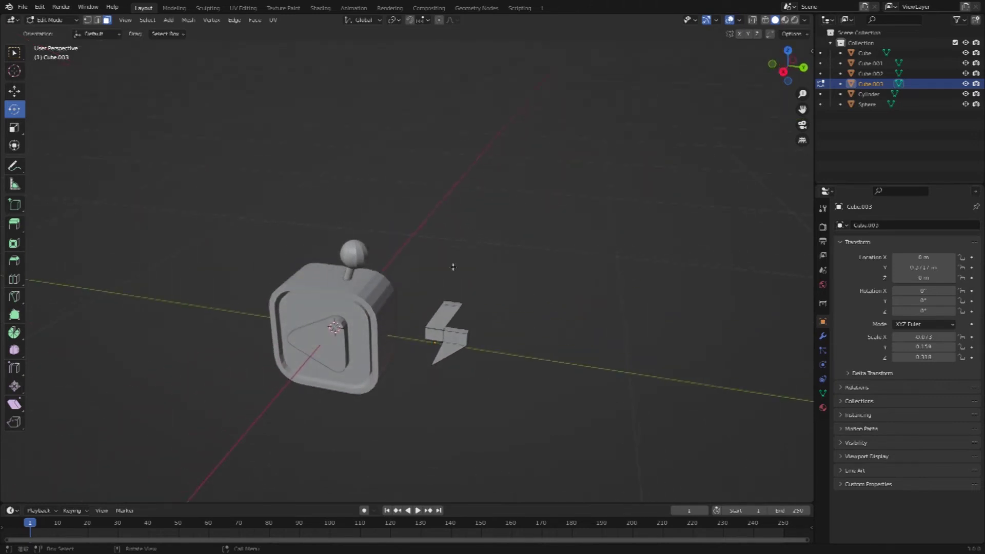
left_click(446, 302)
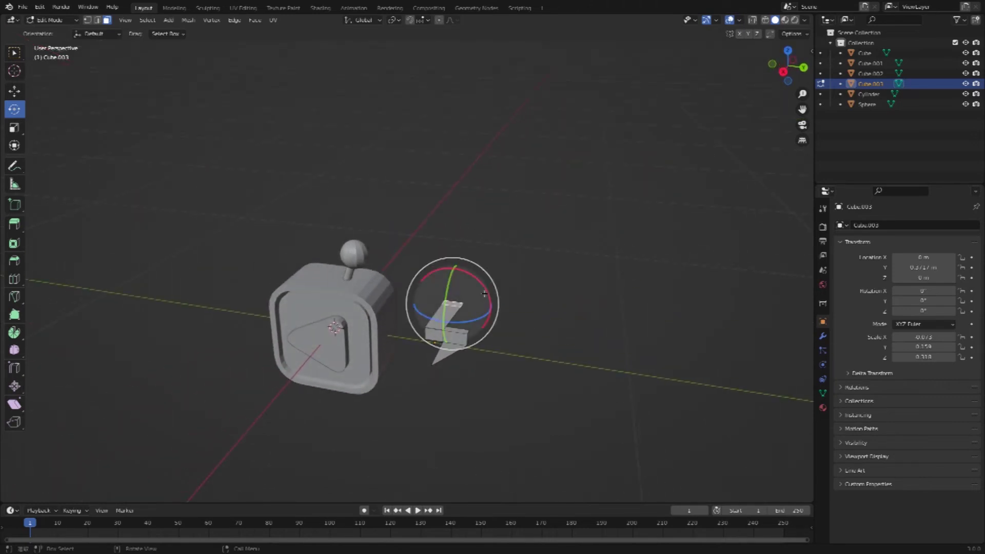
left_click_drag(484, 294, 465, 267)
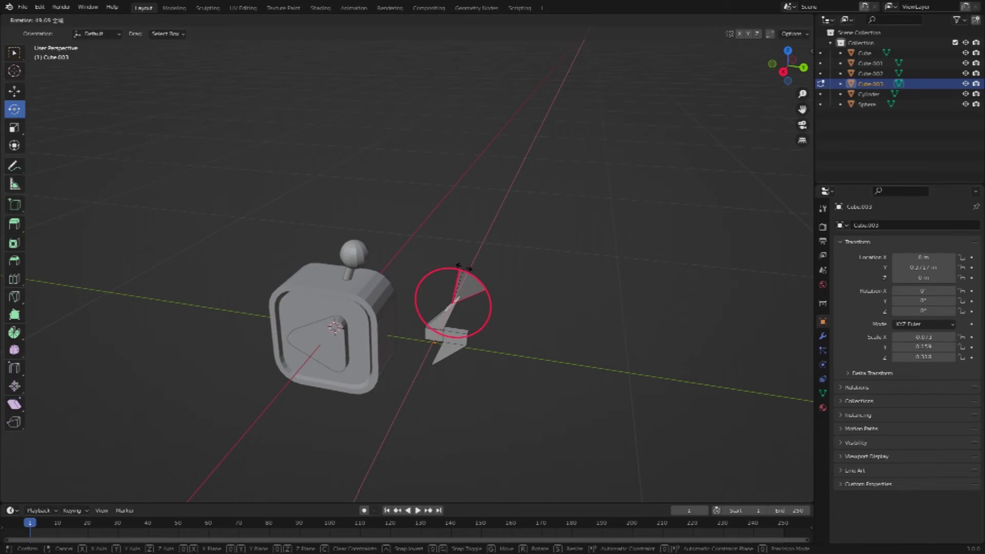
left_click(472, 271)
key("ctrl+z")
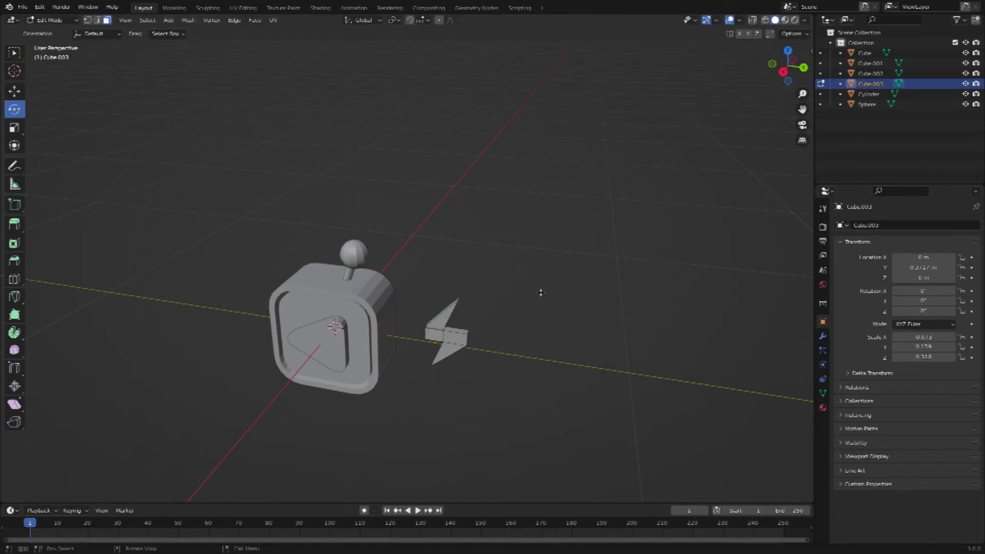
middle_click_drag(541, 293, 543, 294)
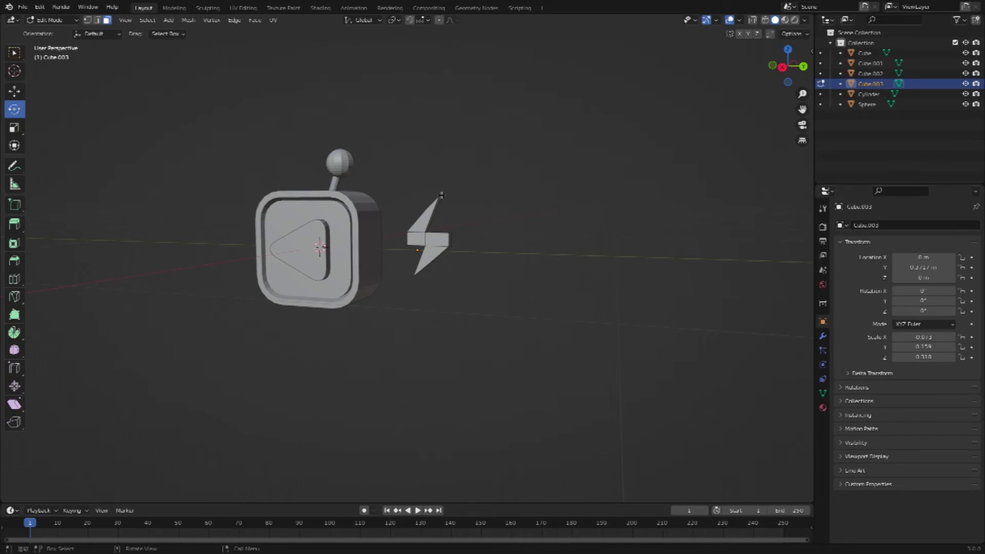
In edge select, raise the bolt's top edge 0.030332 m along Z
left_click_drag(431, 190, 451, 200)
left_click(491, 197)
middle_click_drag(493, 200, 449, 180)
left_click(98, 20)
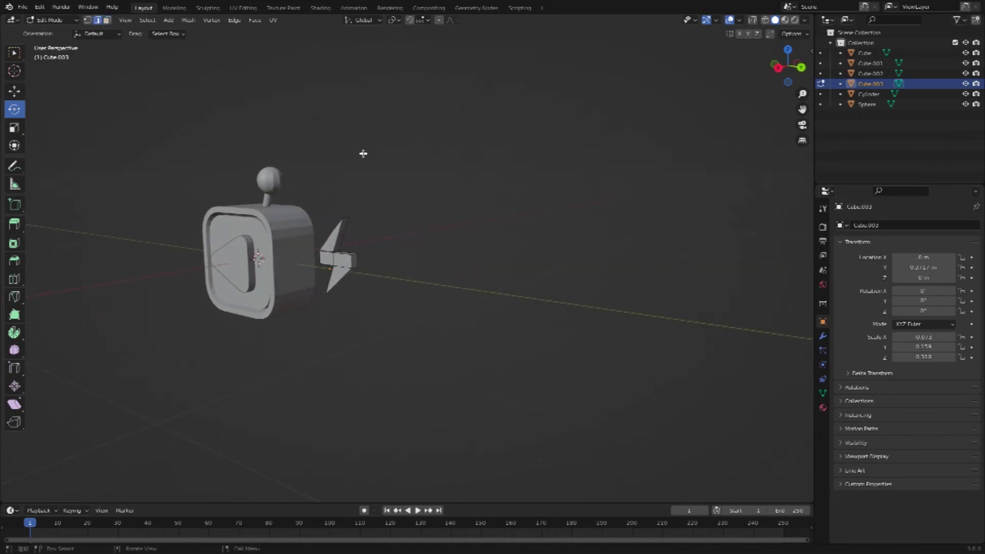
left_click(345, 220)
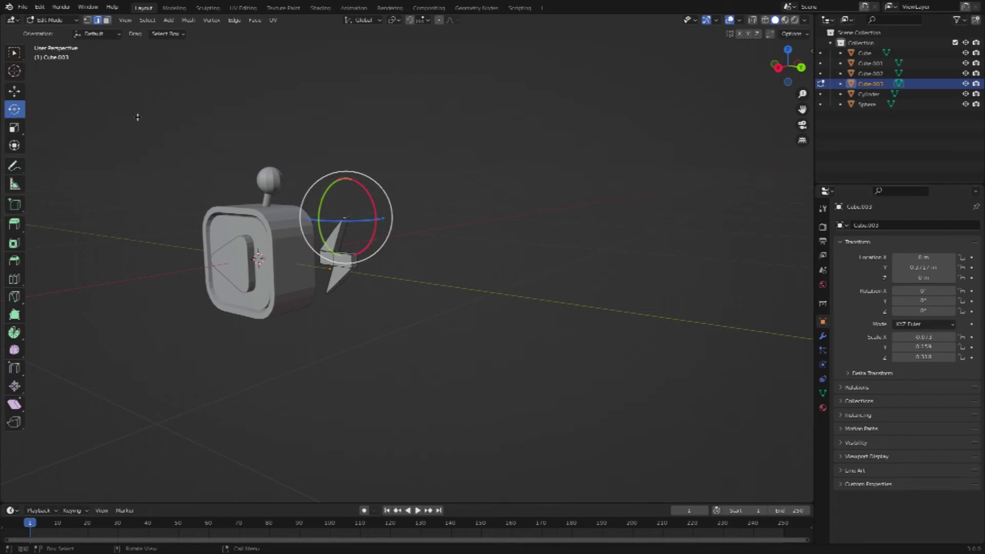
left_click(15, 91)
left_click_drag(347, 176, 347, 168)
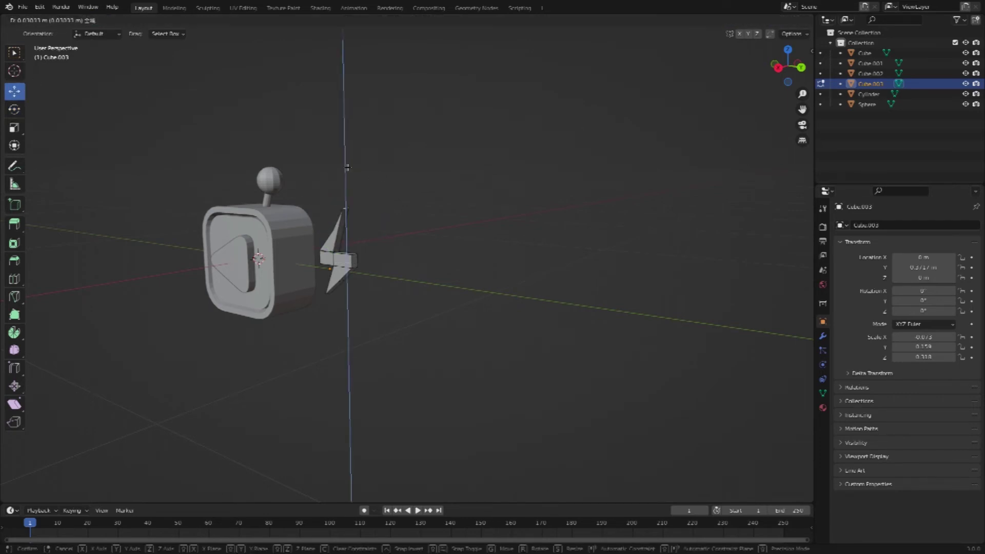
Shift another lower edge of the bolt sideways along Y
middle_click_drag(410, 244, 442, 296)
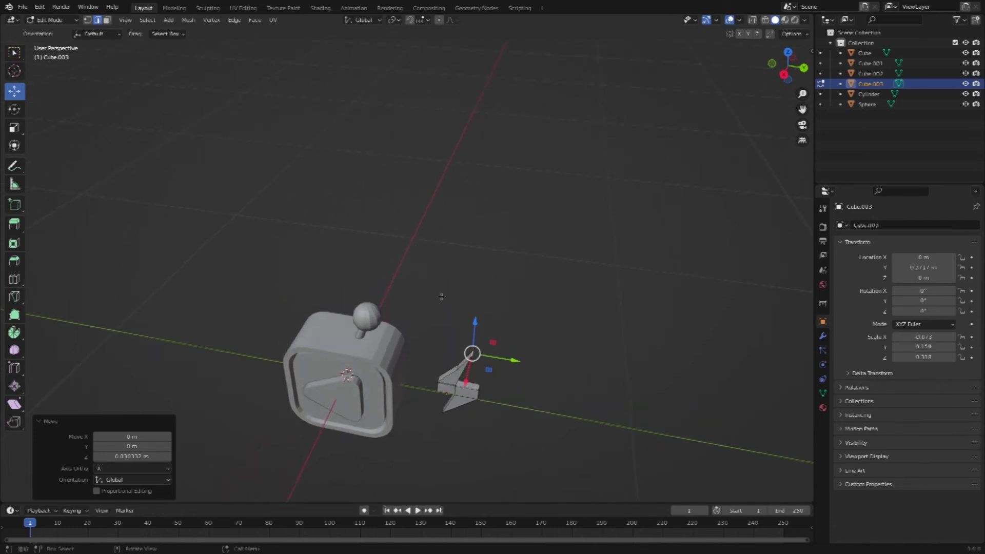
left_click(458, 365)
left_click(473, 368)
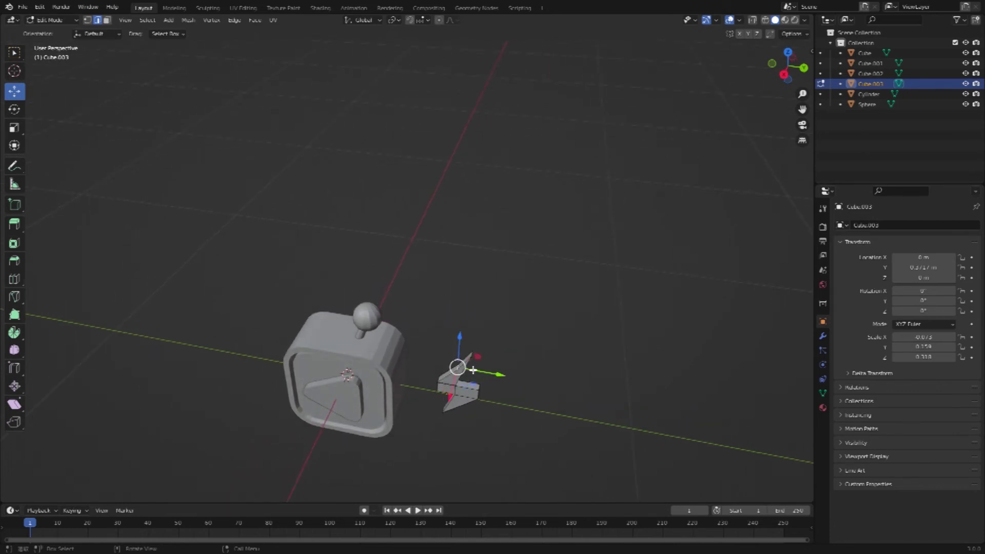
left_click_drag(491, 375, 492, 375)
middle_click_drag(511, 357, 512, 355)
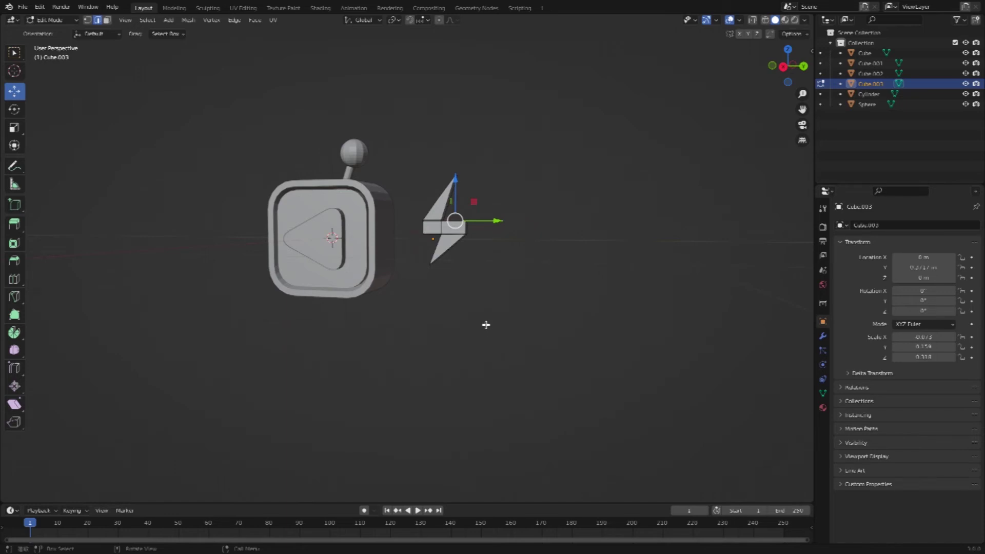
Shift the bolt's bottom tip slightly along Y
middle_click_drag(486, 325, 486, 325)
left_click(428, 178)
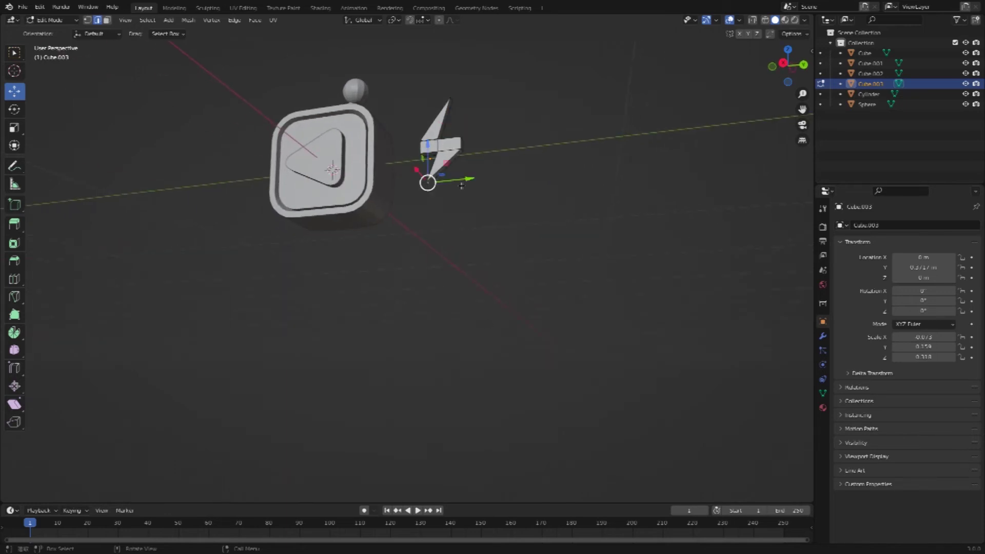
key("alt+a")
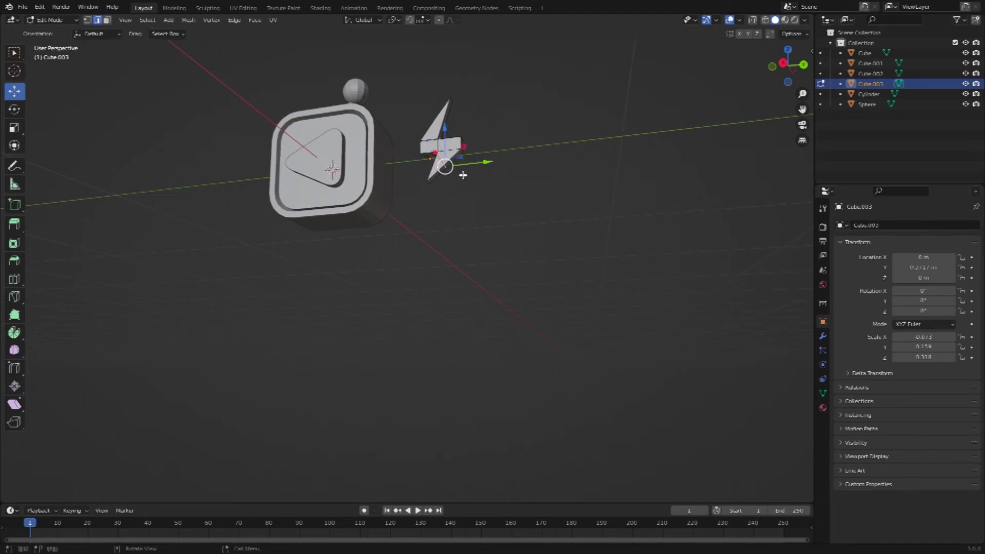
left_click(430, 179)
left_click_drag(484, 168, 482, 172)
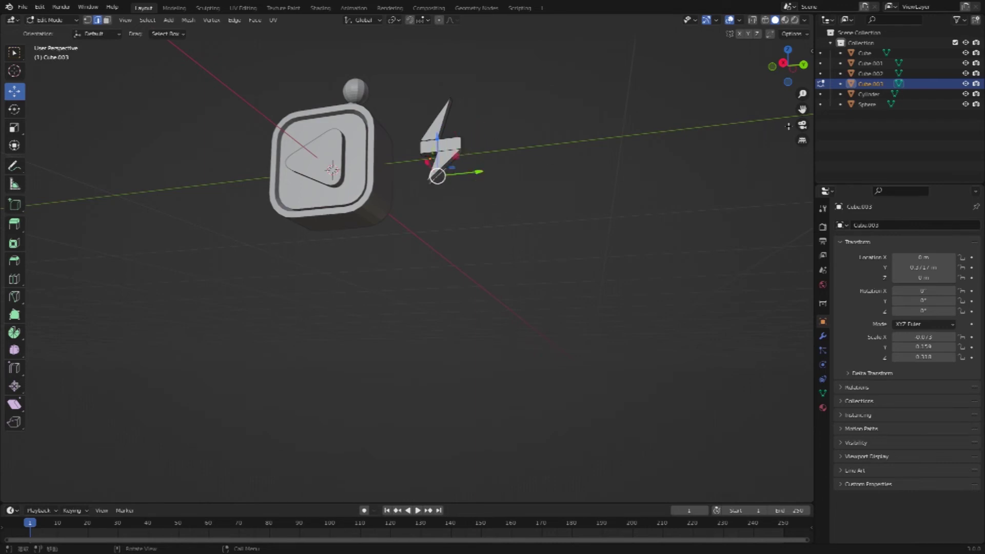
middle_click_drag(788, 126, 783, 122)
scroll(783, 121, "up", 3)
Slide a lower edge of the bolt along Y to -0.012746 m
left_click(564, 273)
left_click(486, 224)
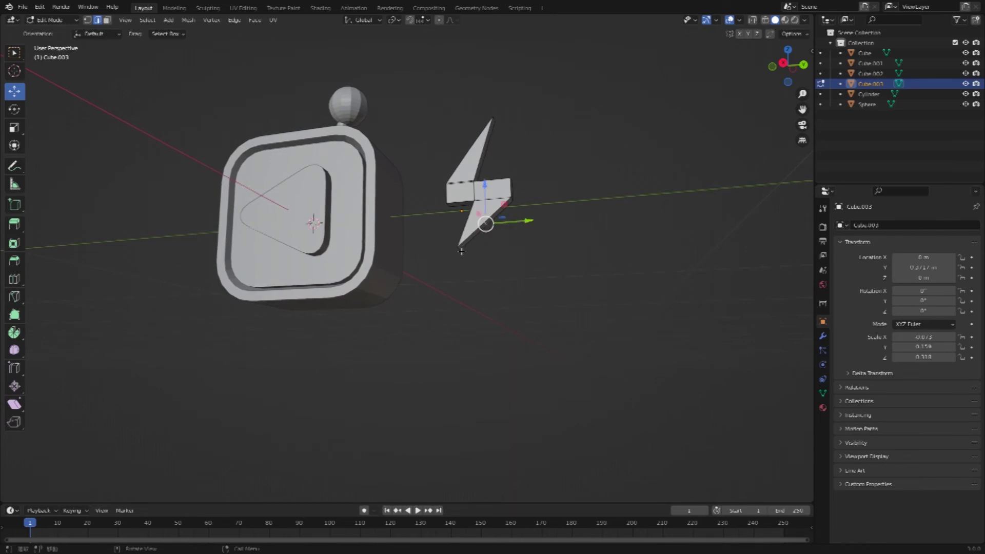
left_click_drag(515, 234, 509, 234)
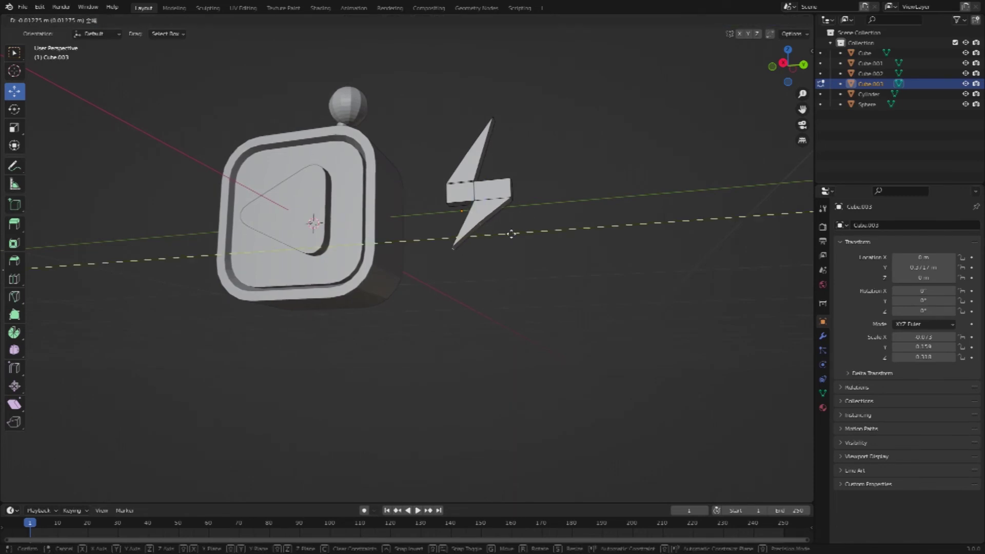
left_click_drag(509, 234, 521, 234)
middle_click_drag(531, 234, 437, 222)
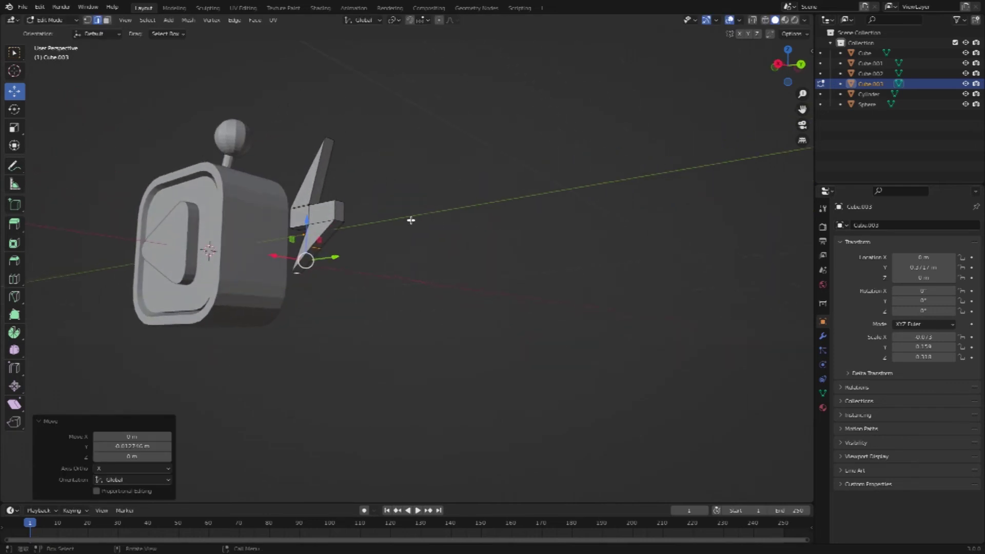
Move the middle section's end face about -0.024 m along Y, then deselect
left_click(345, 210)
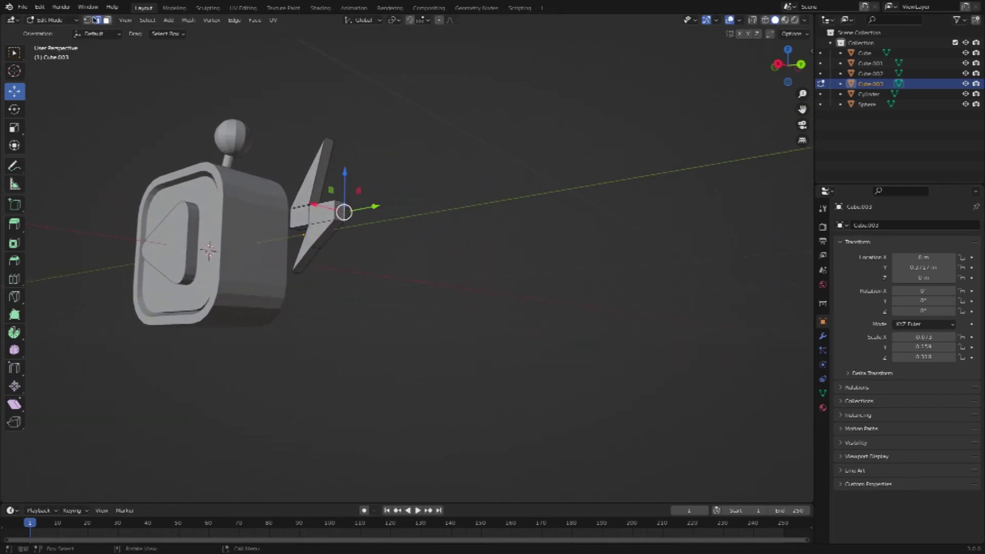
key("3")
left_click(341, 212)
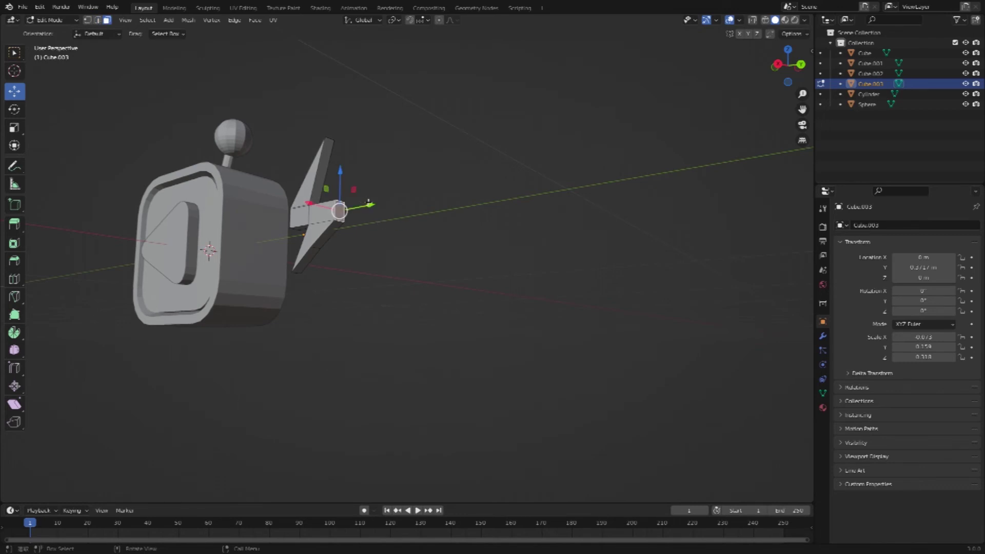
key("g")
key("y")
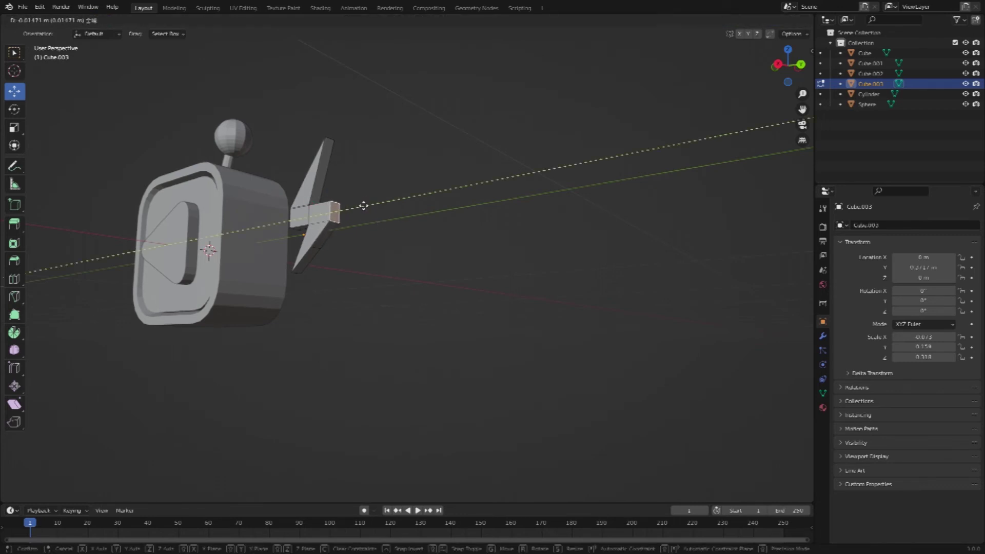
left_click(365, 205)
left_click(376, 229)
scroll(420, 245, "up", 5)
scroll(419, 245, "up", 3)
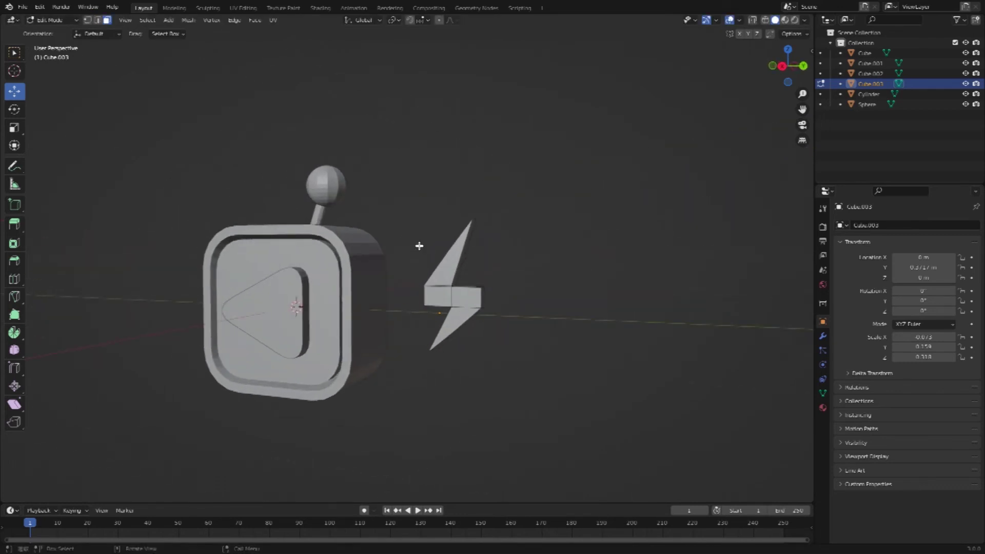
Raise the bolt's right edge slightly along Z, about 0.001311 m
scroll(462, 254, "down", 2)
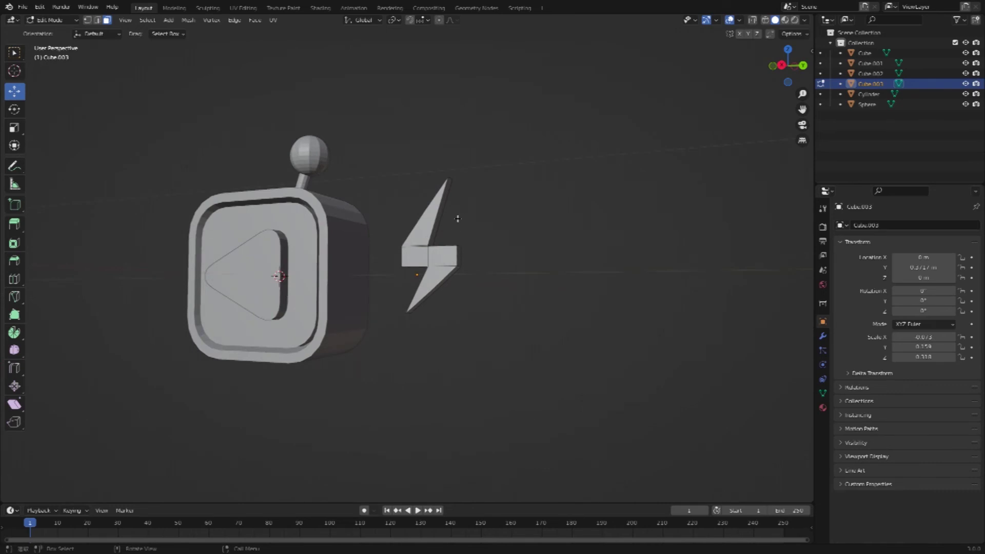
left_click(451, 180)
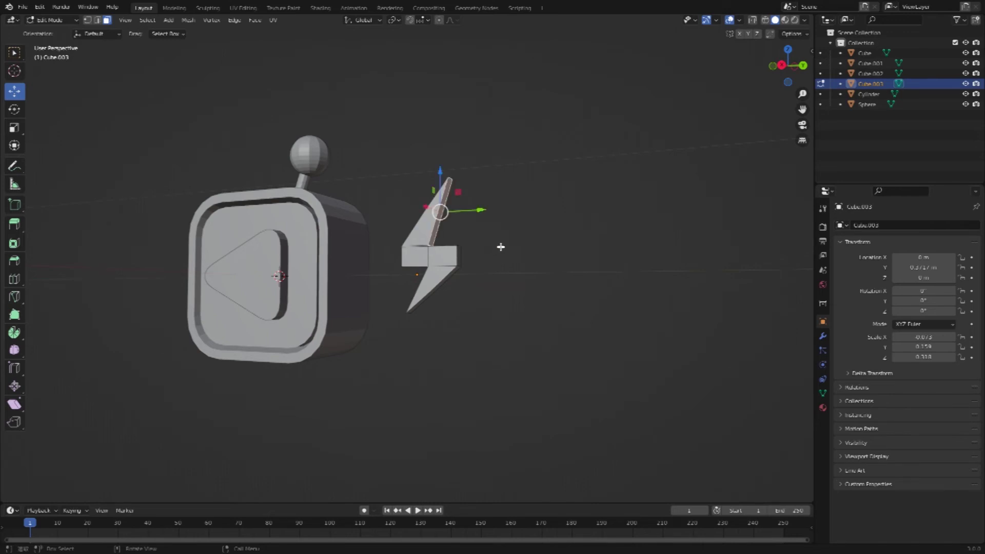
left_click(485, 255)
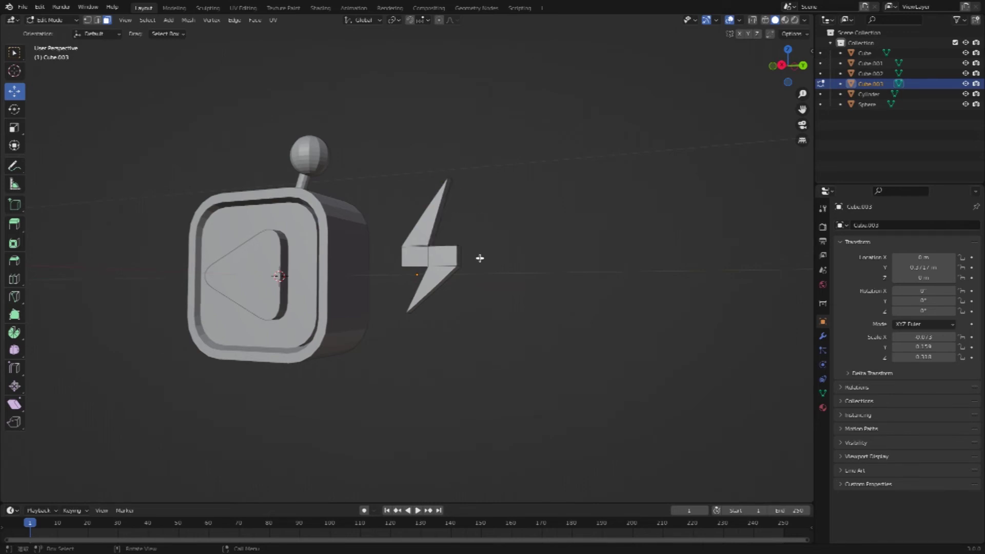
left_click(458, 265)
left_click(458, 176)
left_click(97, 20)
left_click(459, 265)
left_click_drag(464, 228, 459, 216)
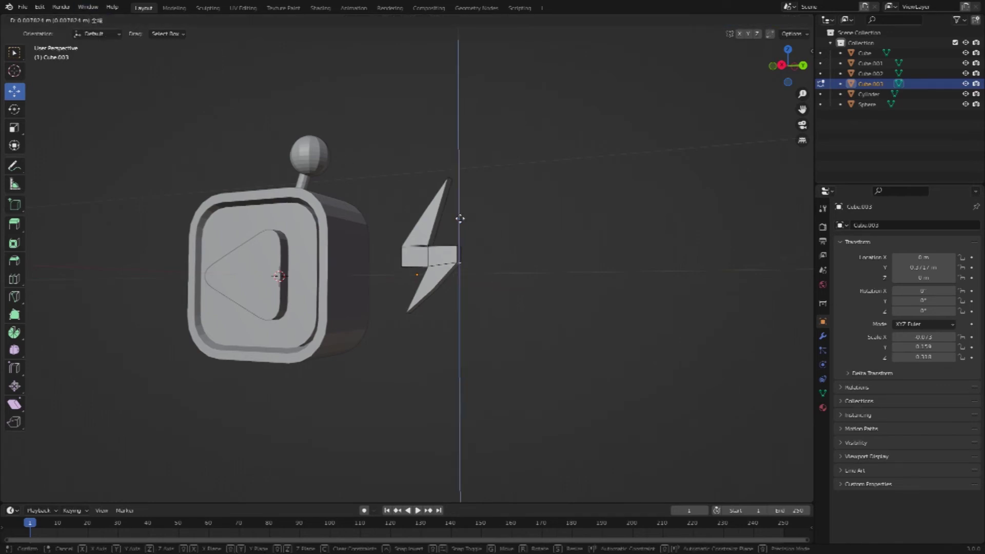
left_click(438, 298)
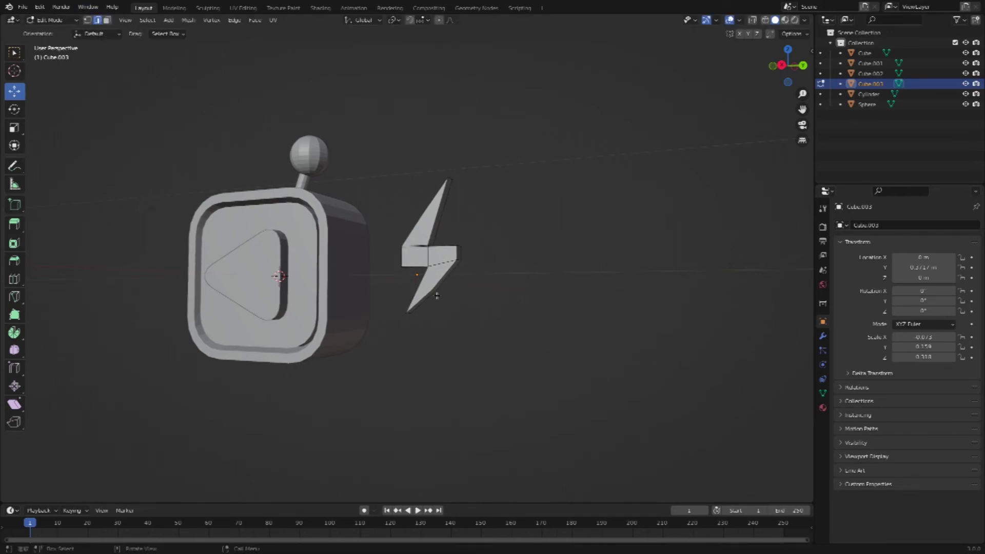
Lift a face of the bolt's middle section about 0.013 m along Z
middle_click_drag(470, 311, 475, 311)
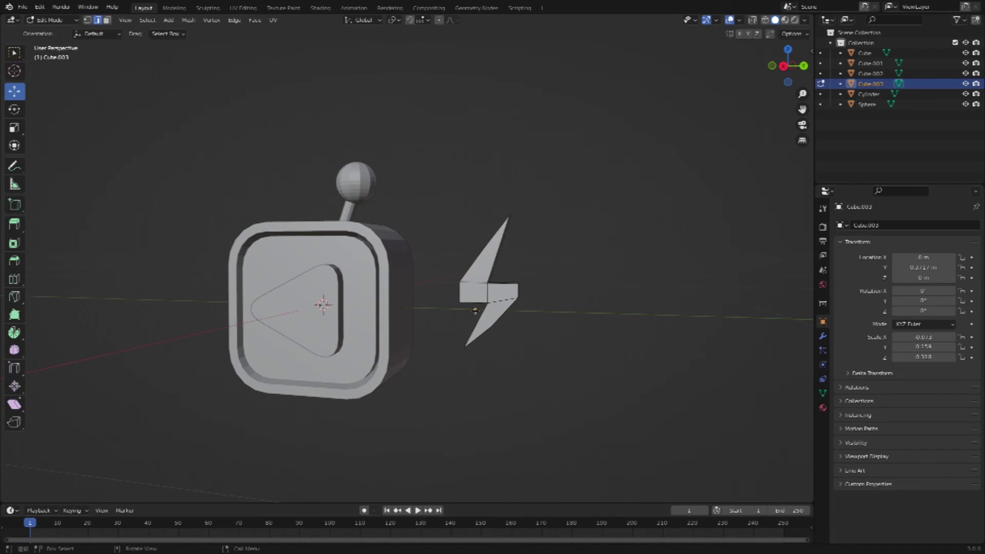
middle_click_drag(475, 311, 477, 311)
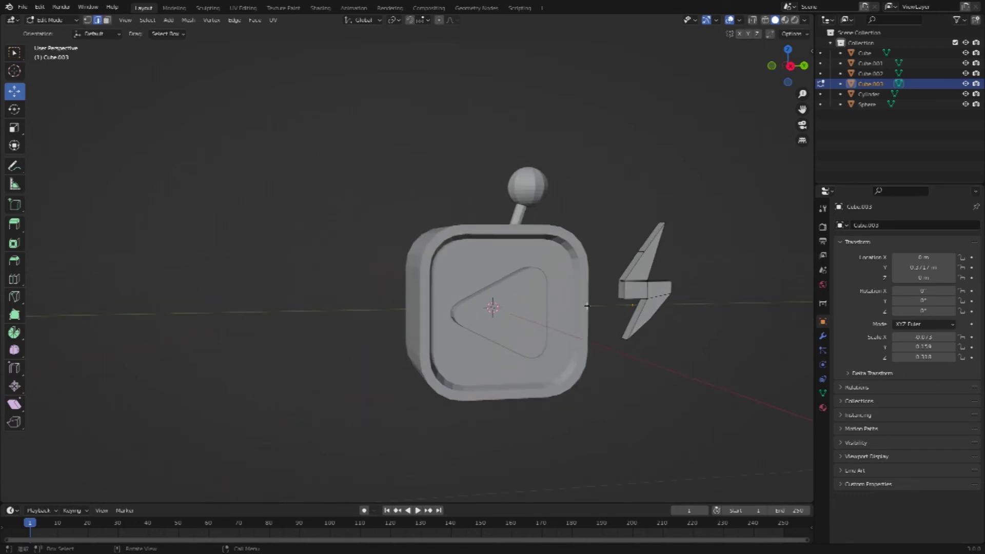
left_click(620, 296)
left_click_drag(621, 255, 687, 312)
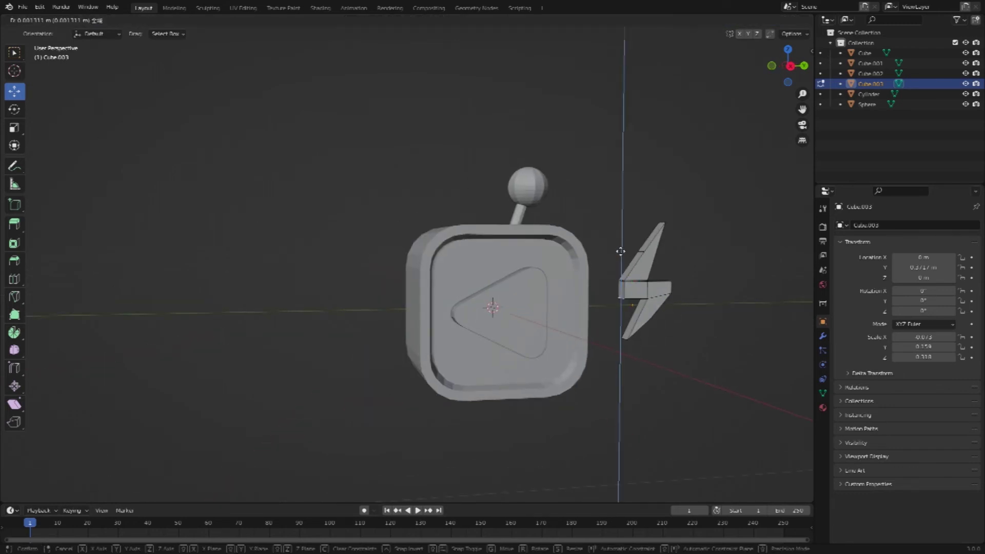
middle_click_drag(709, 326, 709, 325)
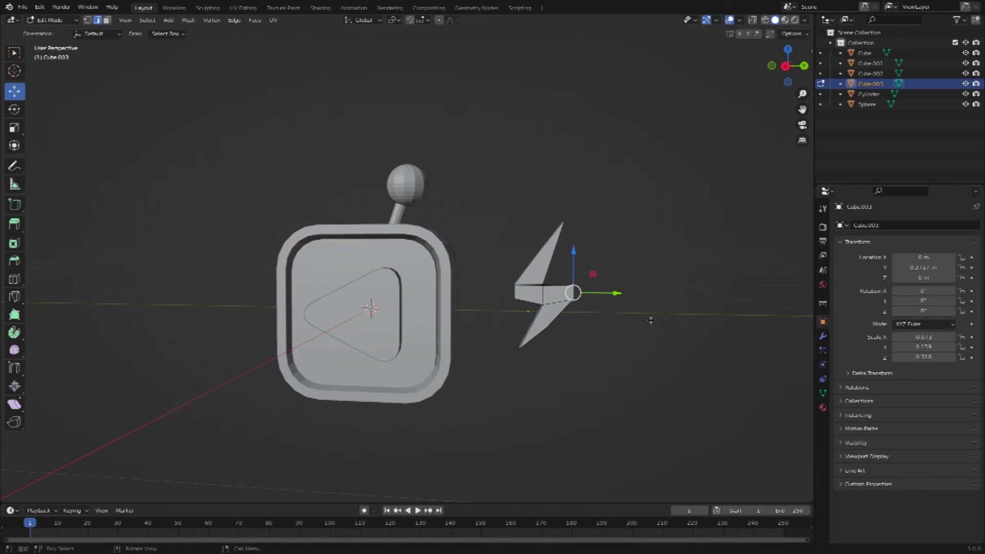
Move the selection along Z, then nudge the bolt's lower vertex slightly along Y
middle_click_drag(651, 320, 543, 288)
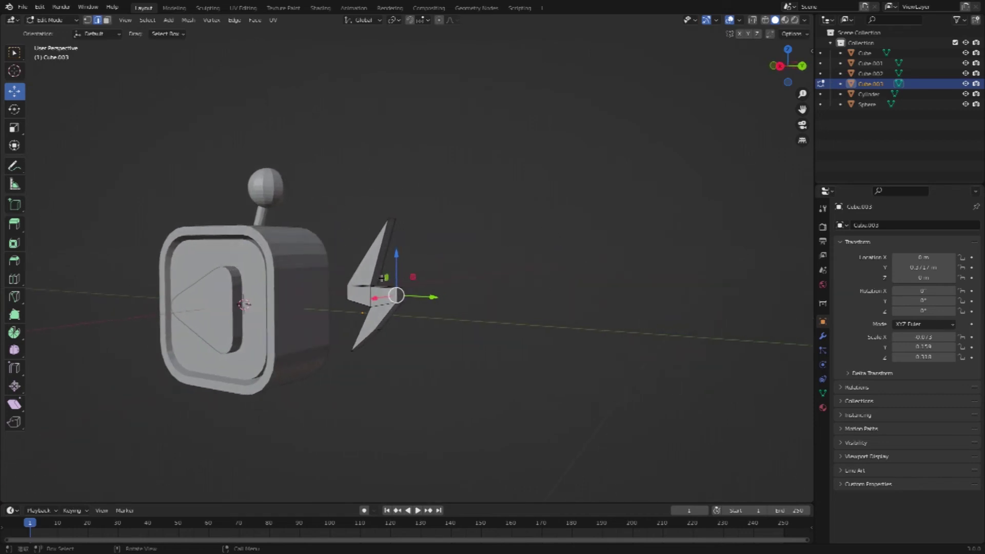
key("g")
key("z")
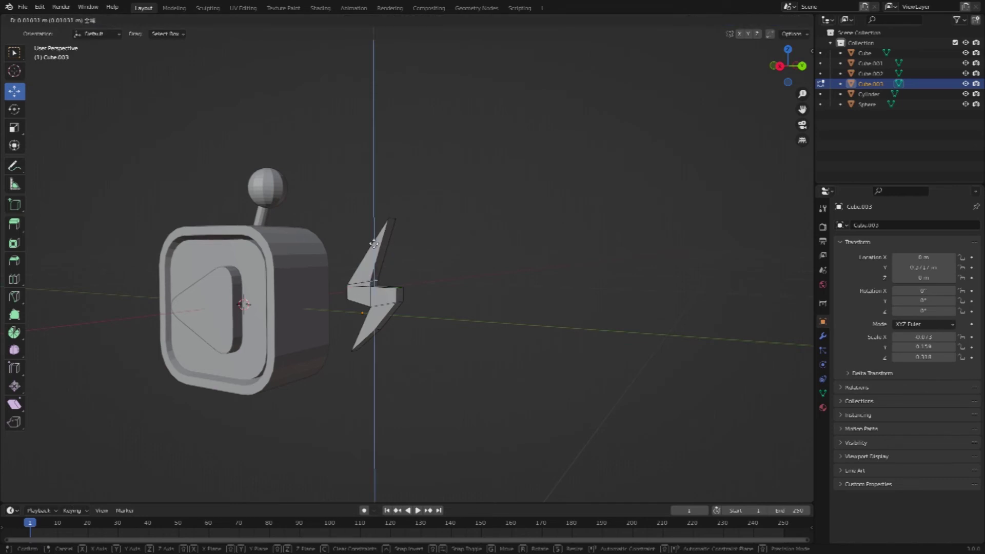
left_click(449, 264)
key("Tab")
mouse_move(461, 273)
middle_mouse_down()
mouse_move(514, 307)
mouse_move(503, 298)
middle_mouse_up()
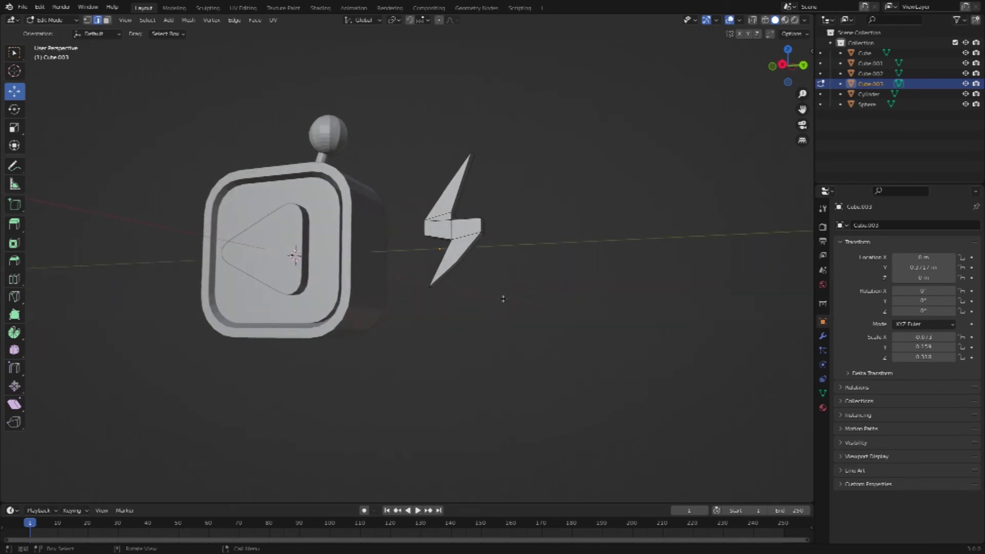
left_click(458, 265)
left_click_drag(491, 263, 494, 262)
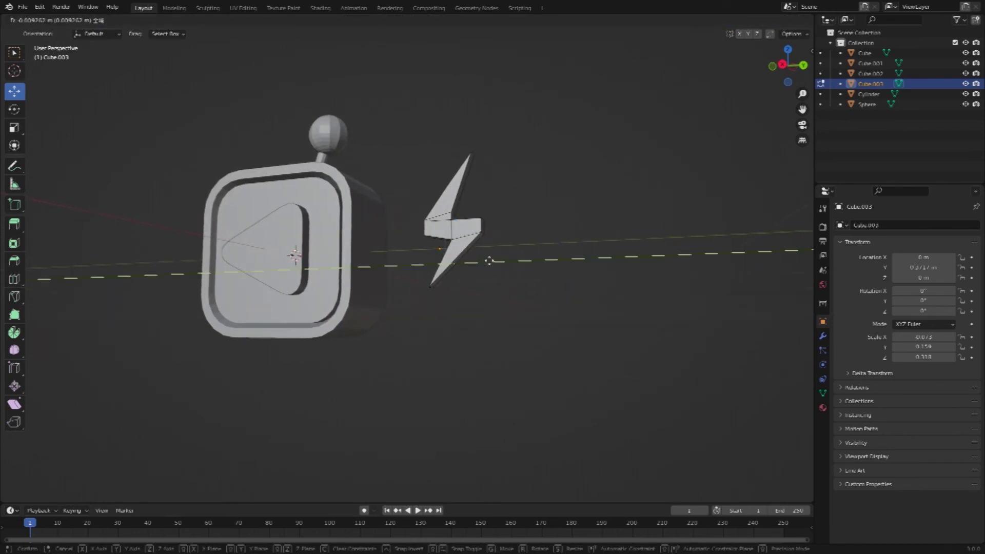
left_click(539, 273)
middle_click_drag(539, 272, 540, 273)
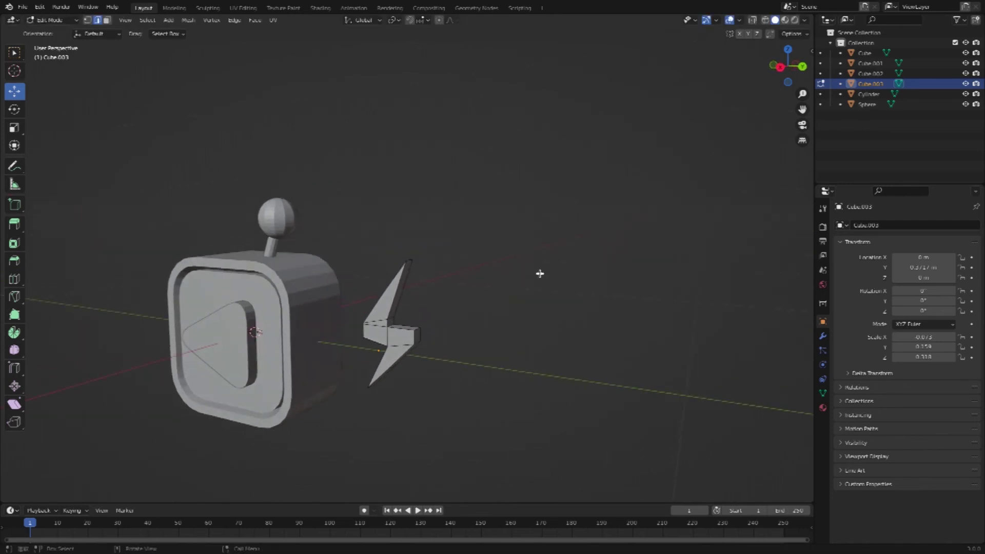
Bevel a corner of the bolt's middle section with a 0.05 m width
left_click(416, 330)
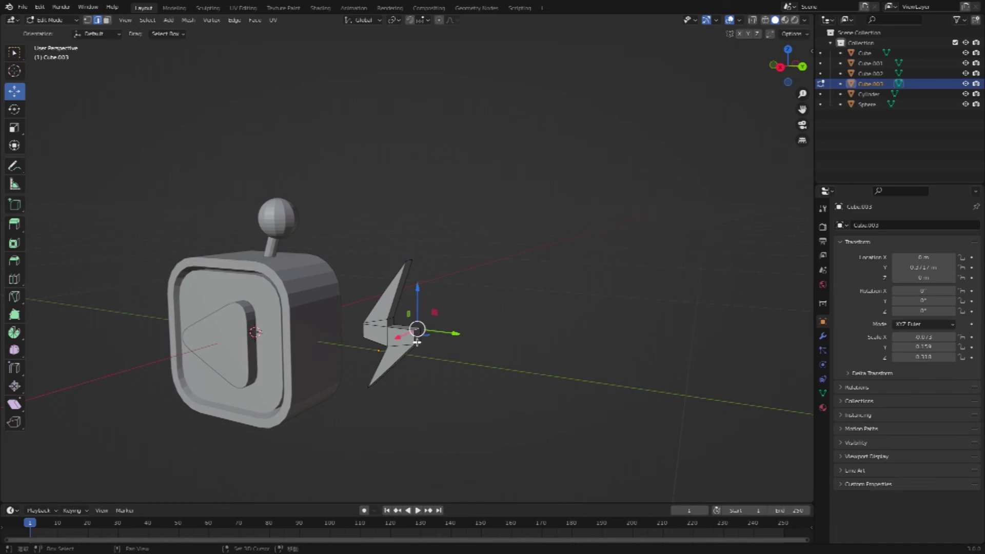
key("ctrl")
key("ctrl+b")
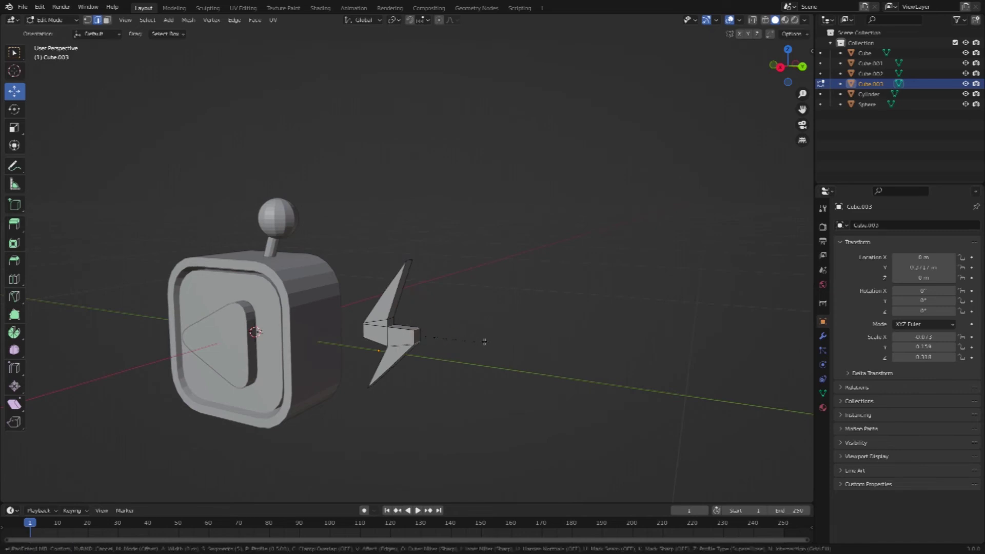
left_click(493, 337)
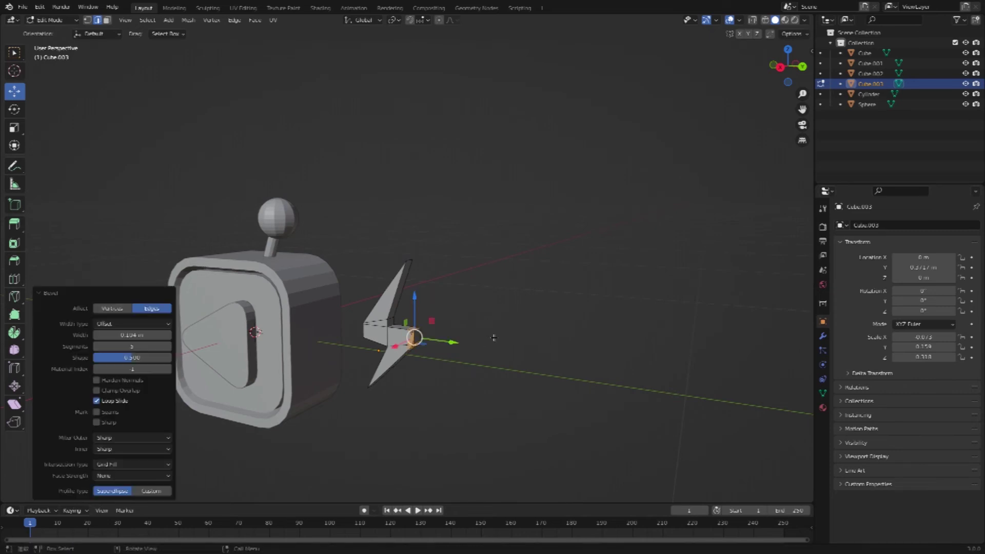
left_click(148, 335)
type("0.001")
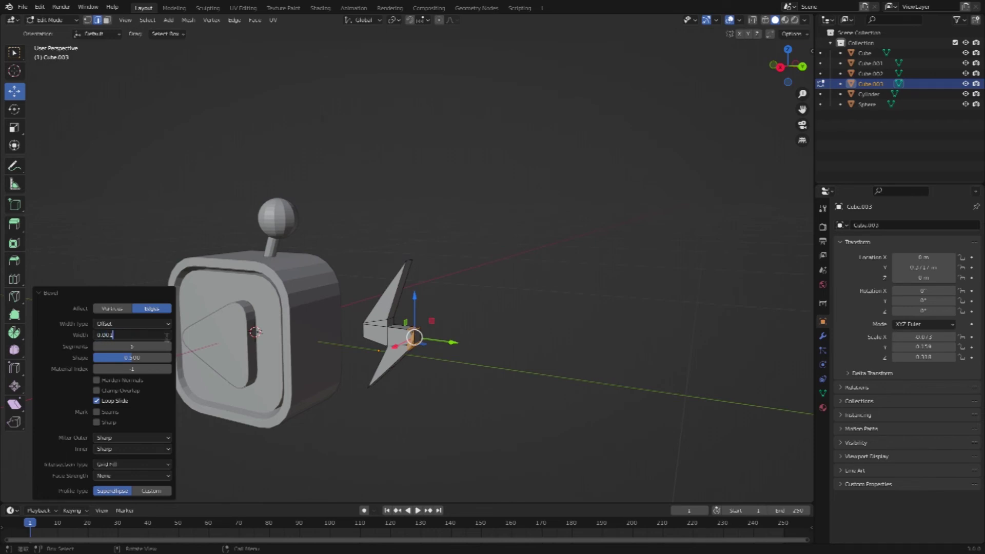
key("Return")
left_click(145, 336)
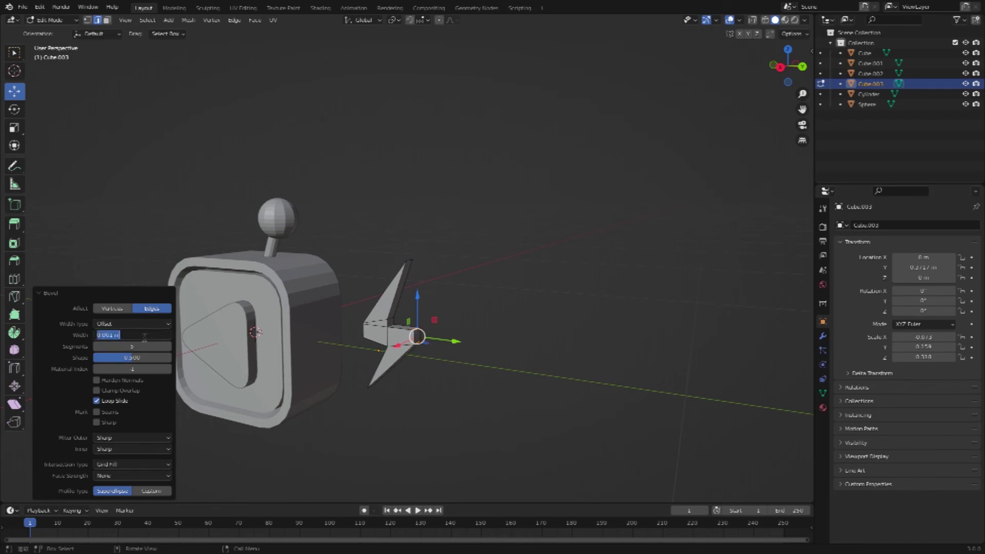
type("0.05")
key("Return")
left_click(499, 334)
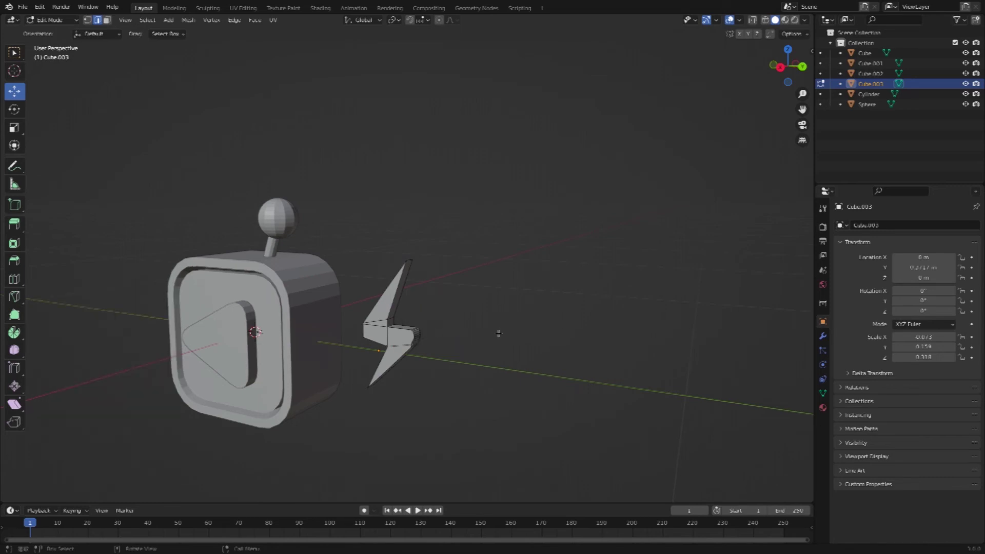
Select the upper spike's edge and start sliding it along Y
middle_click_drag(501, 337, 502, 337)
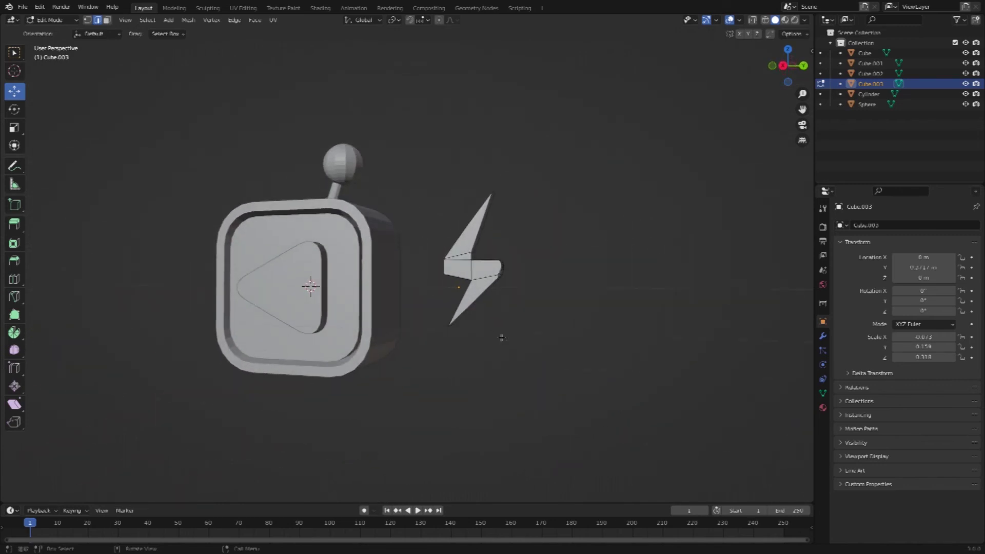
left_click(502, 338, "shift")
left_click(476, 253)
key("g")
key("y")
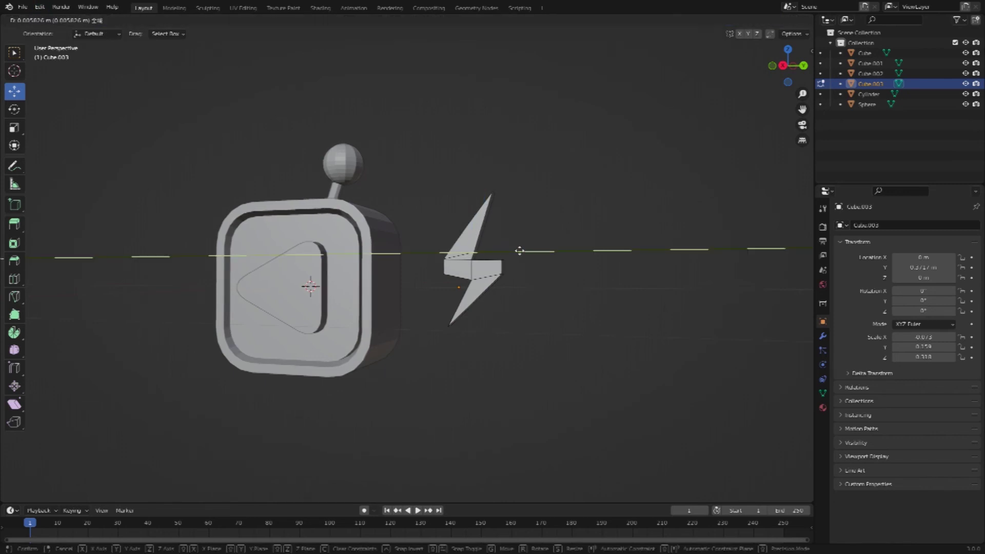
Finish the spike edge's Y move, then lower a bolt vertex along Z and shift it 0.025 m along Y
left_click(520, 251)
left_click(550, 290)
middle_click_drag(552, 288, 576, 287)
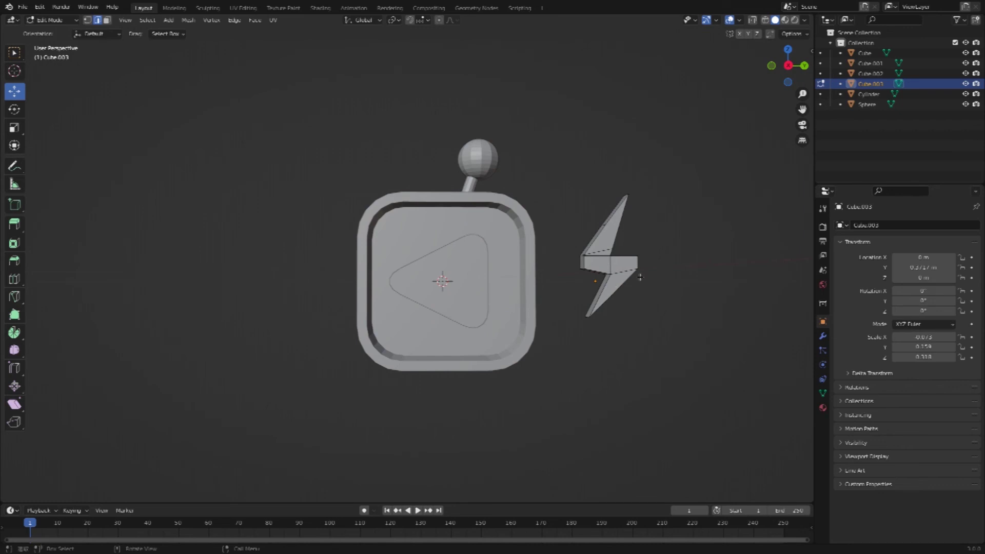
middle_click_drag(640, 277, 363, 261)
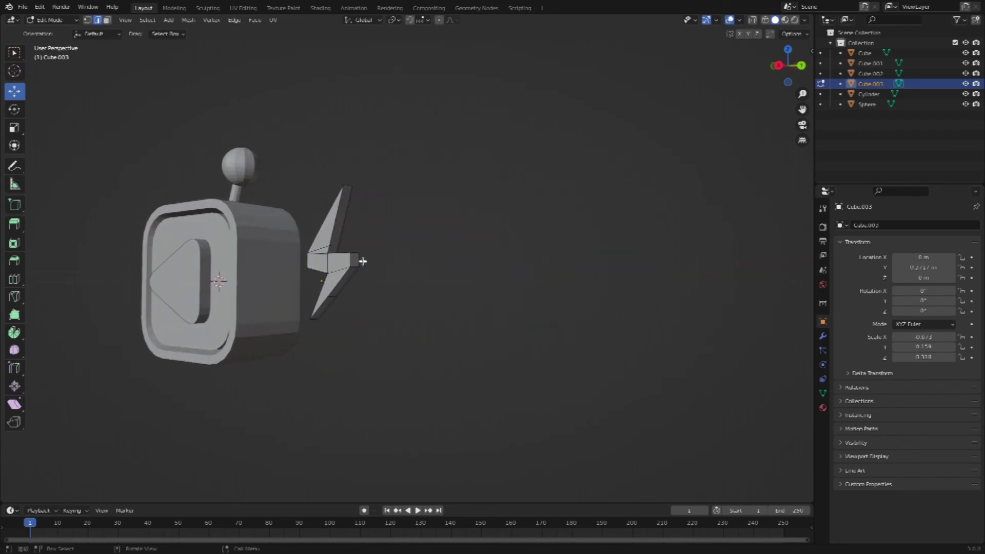
left_click(358, 265)
left_click_drag(355, 234, 354, 242)
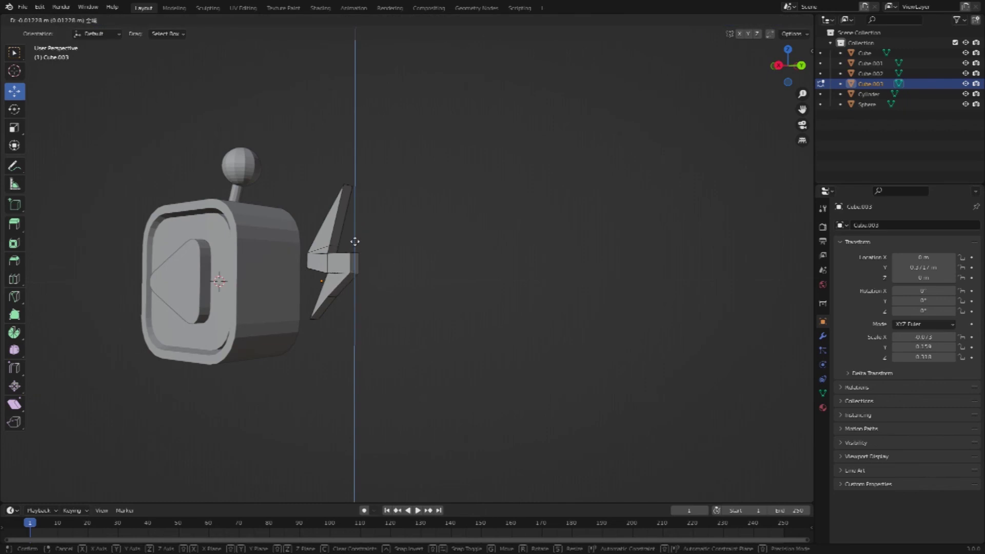
left_click_drag(386, 275, 376, 274)
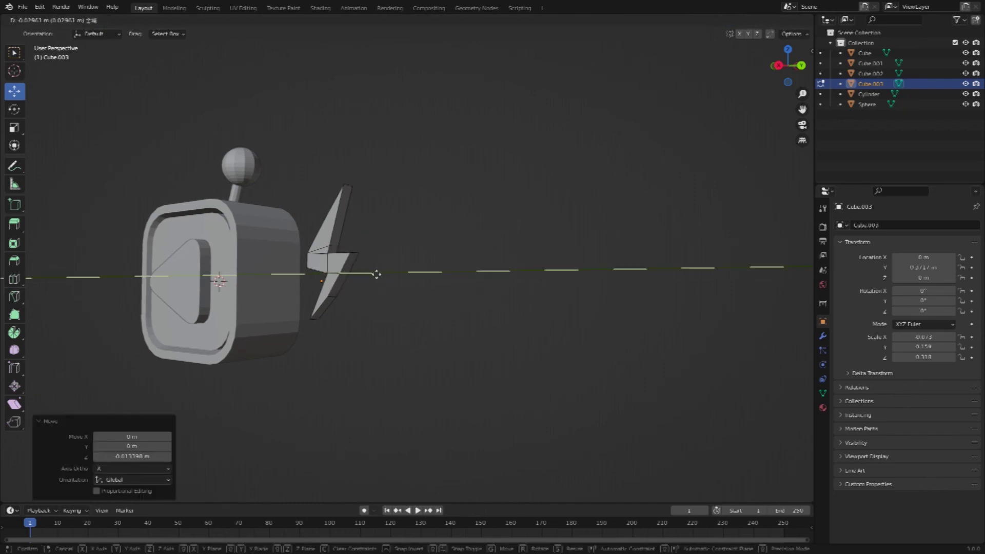
left_click_drag(376, 274, 376, 274)
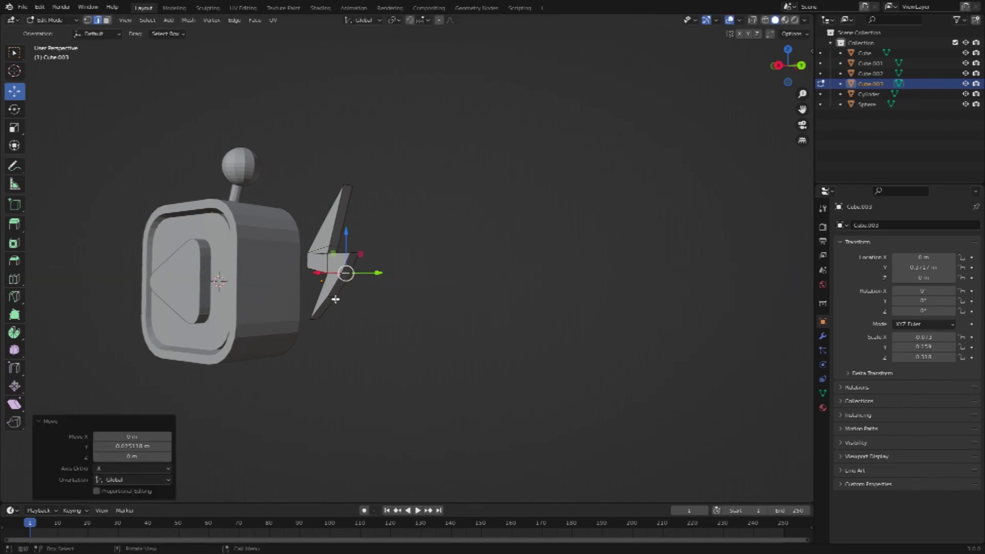
Move another bolt vertex along Y, then shift the lower bolt vertices together along one axis
left_click(335, 298)
left_click_drag(363, 298, 359, 299)
scroll(410, 281, "left", 5)
scroll(412, 282, "up", 3)
scroll(413, 282, "up", 3)
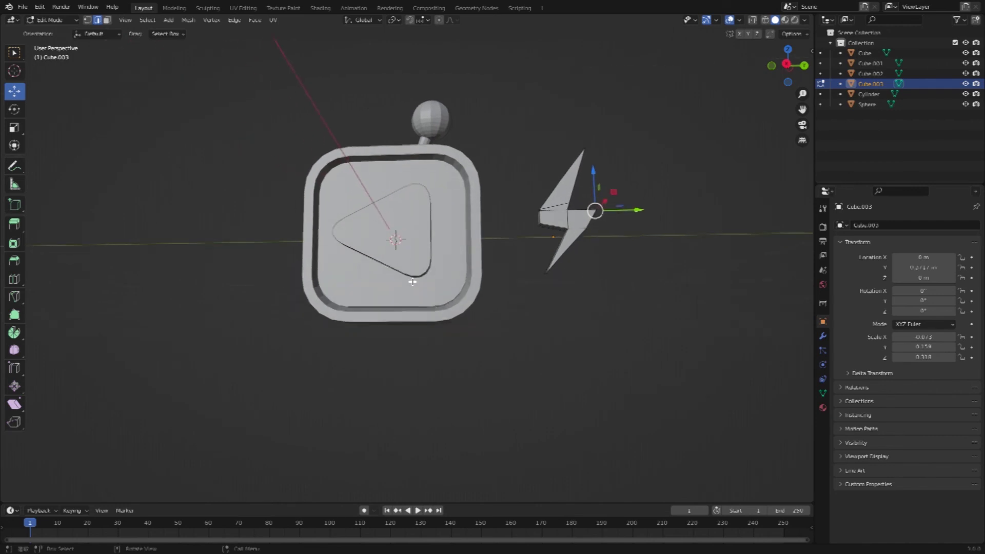
left_click(565, 228)
left_click(593, 235, "shift")
scroll(593, 234, "left", 3)
scroll(593, 235, "left", 3)
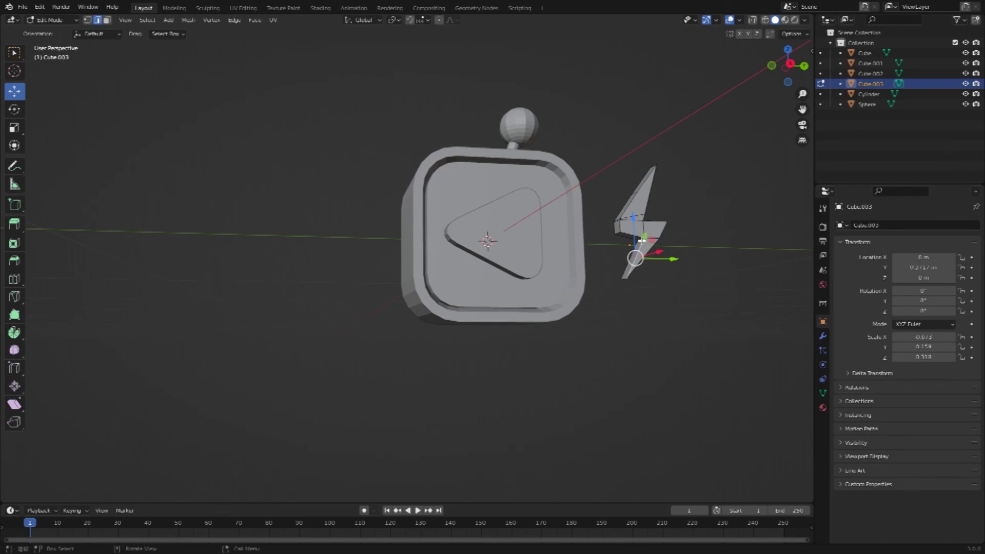
left_click_drag(667, 237, 678, 247)
left_click(695, 279)
Move one more bolt point along a single axis, then select the tip and orbit to check the shape
scroll(695, 279, "right", 3)
scroll(695, 279, "right", 3)
scroll(695, 279, "right", 3)
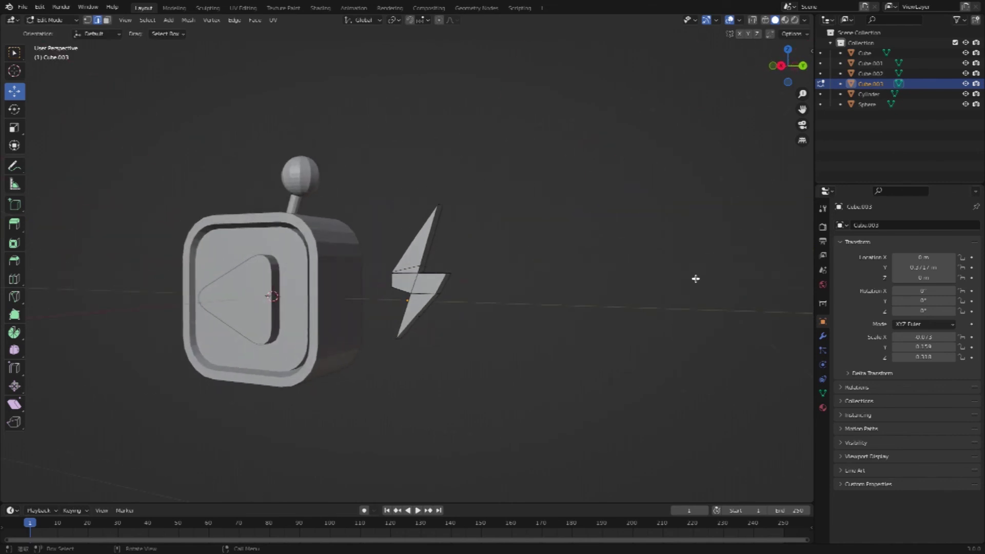
scroll(697, 279, "left", 3)
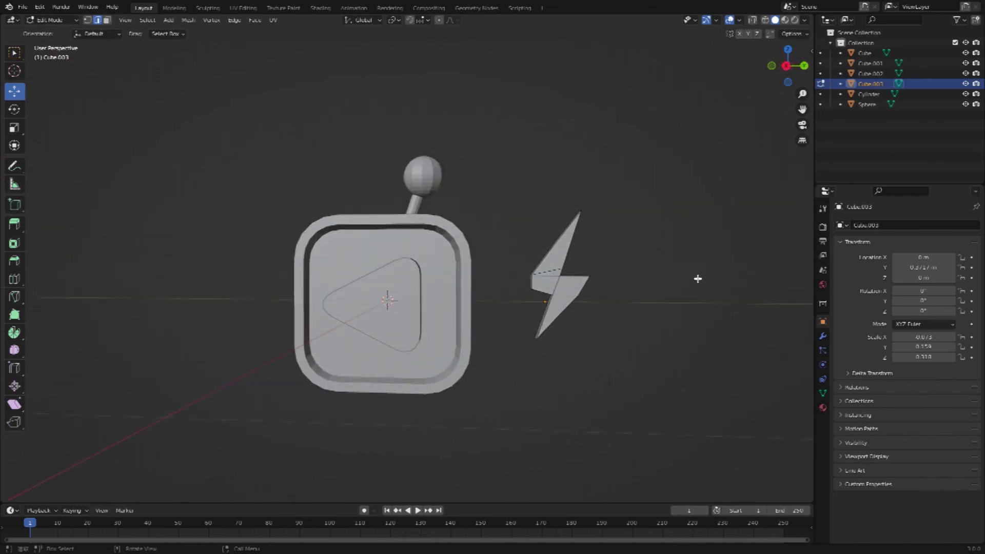
scroll(538, 290, "left", 3)
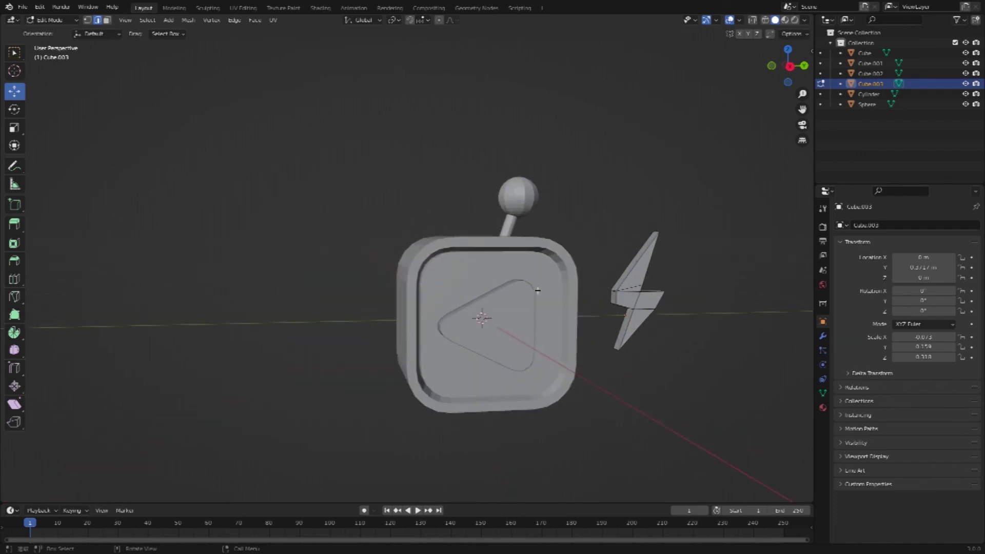
left_click(614, 304)
left_click_drag(619, 303, 644, 302)
left_click(660, 300)
middle_click_drag(662, 259, 664, 264)
left_click(515, 338)
middle_click_drag(565, 349, 538, 339)
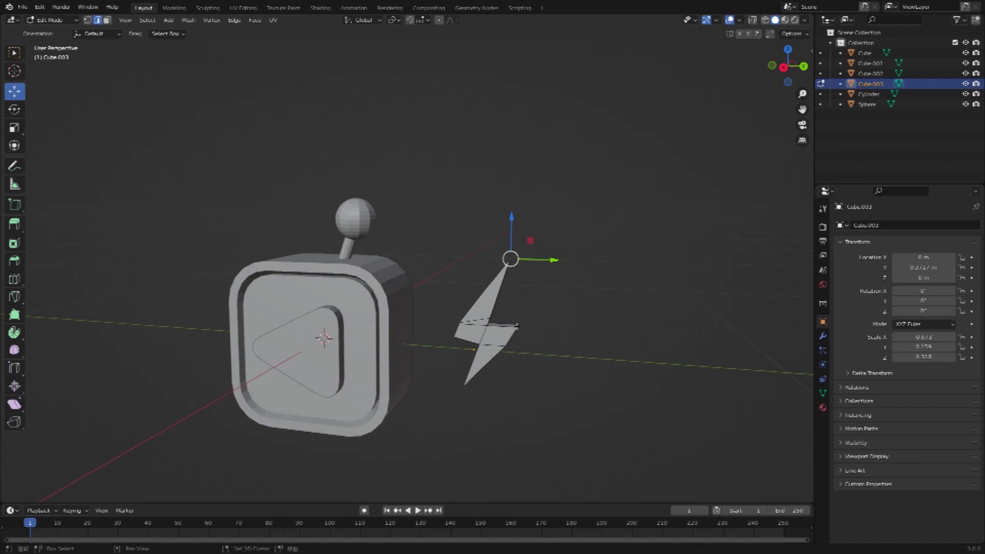
middle_click_drag(476, 381, 479, 379)
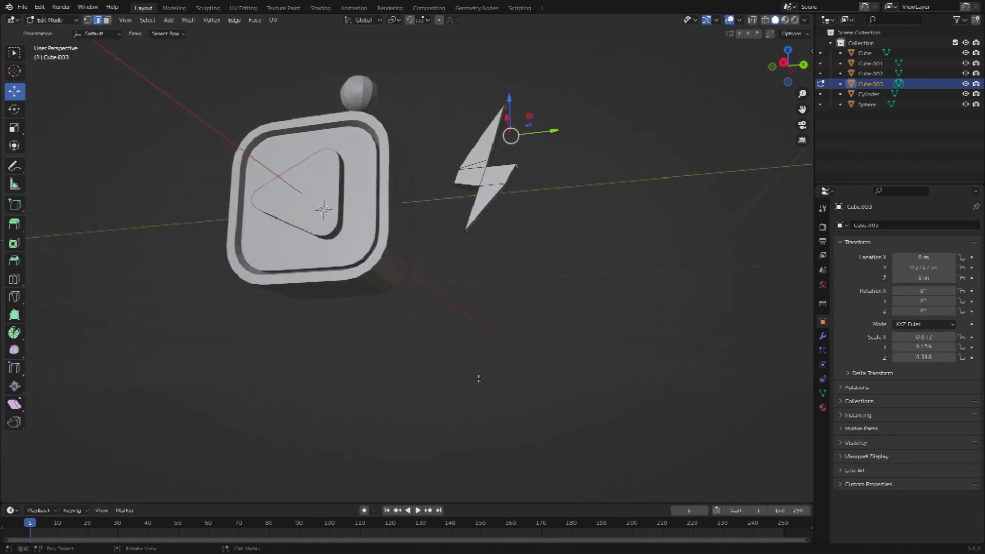
middle_click_drag(507, 242, 522, 265)
Bevel the selected bolt edges into rounded corners, then return to Object Mode
left_click(561, 359)
key("ctrl+b")
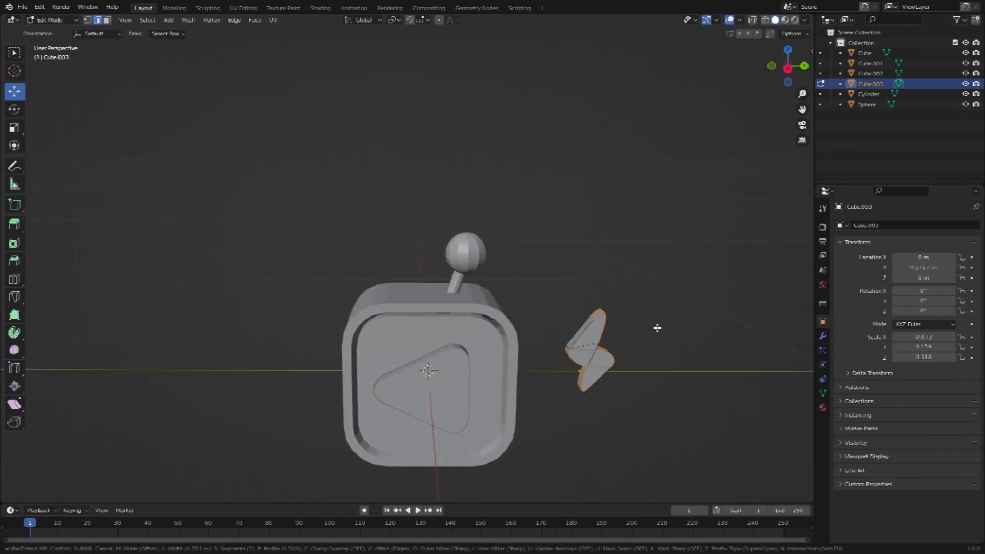
left_click(622, 341)
left_click(664, 323)
middle_click_drag(664, 323, 666, 322)
left_click(51, 20)
left_click(515, 308)
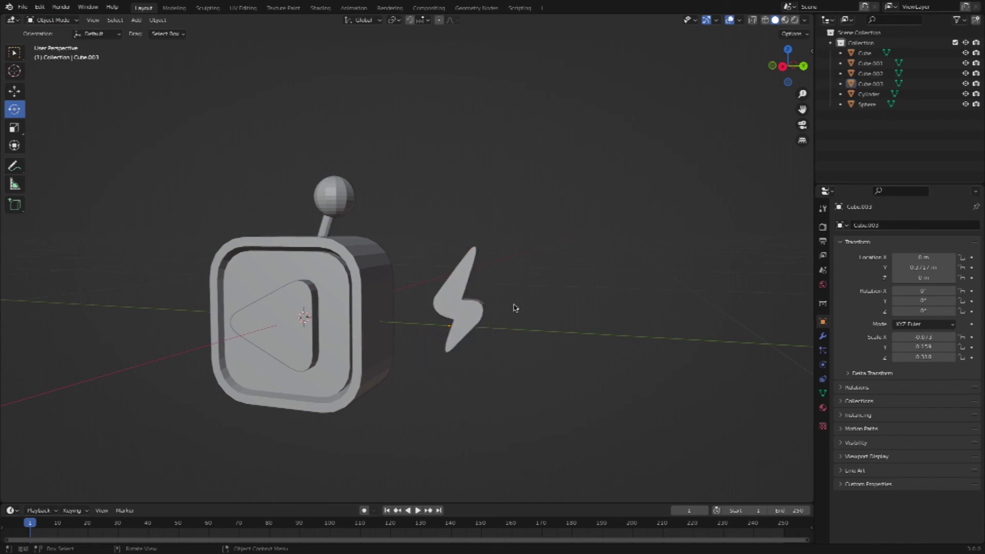
Slide the lightning bolt along Y so it sits against the box's right side
left_click(473, 316)
left_click(16, 92)
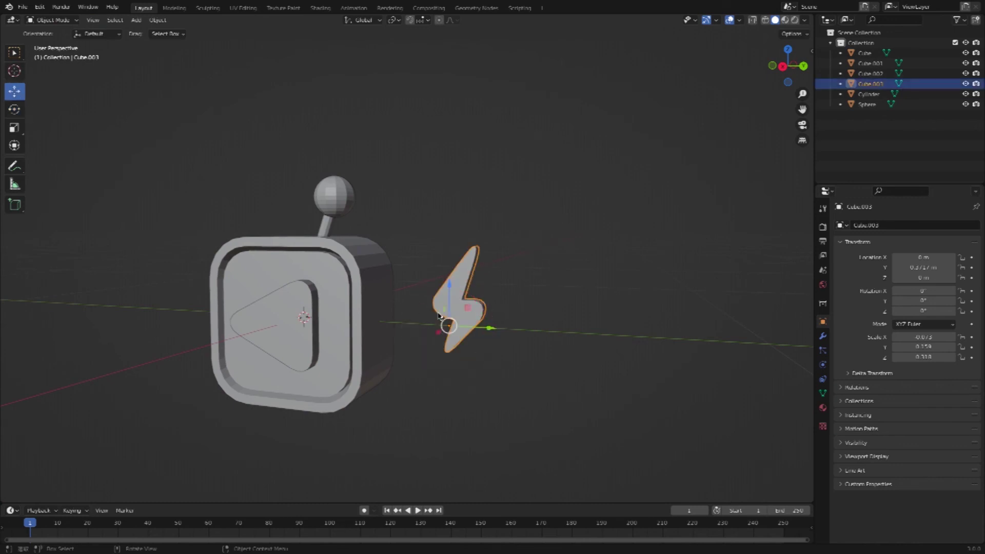
left_click_drag(491, 332, 420, 324)
middle_click_drag(420, 323, 558, 342)
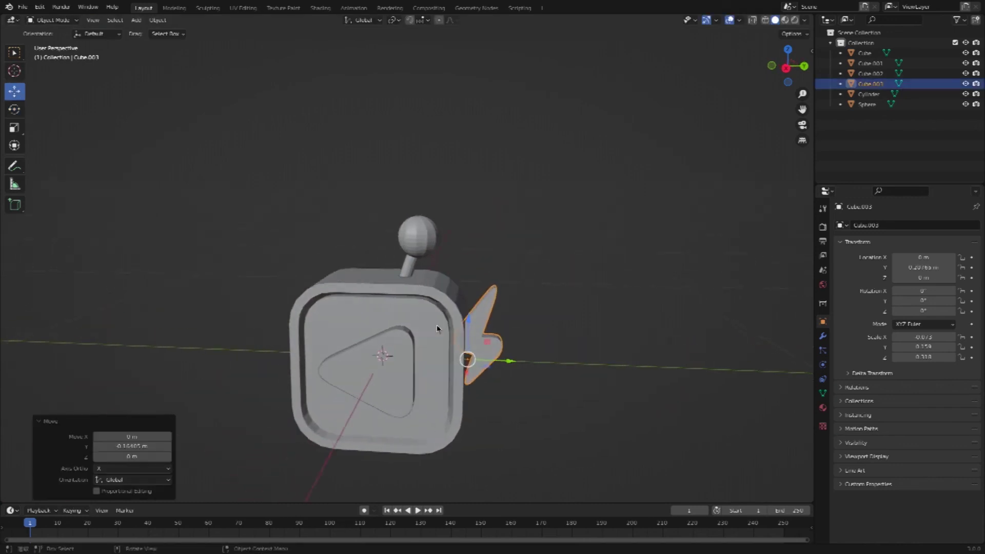
left_click_drag(528, 361, 551, 361)
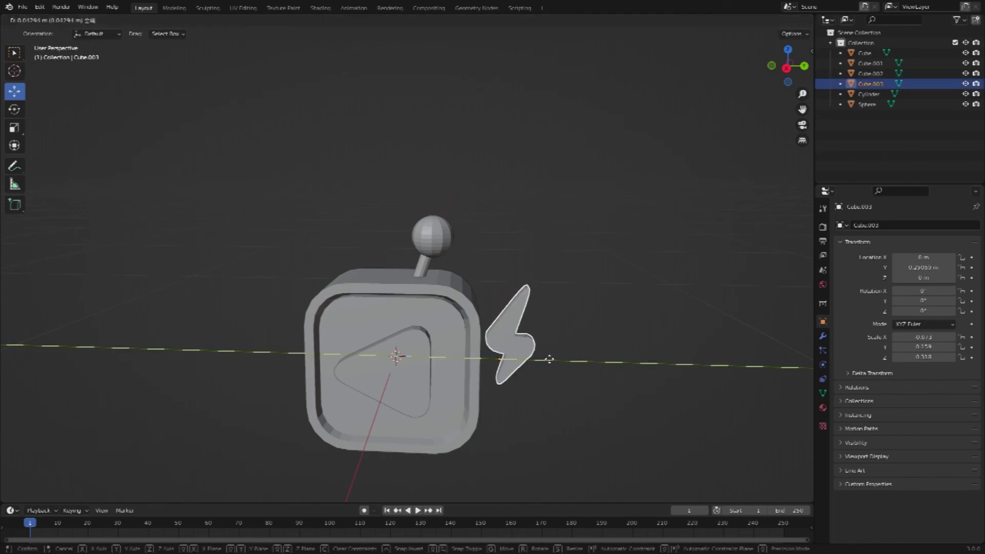
left_click(544, 347)
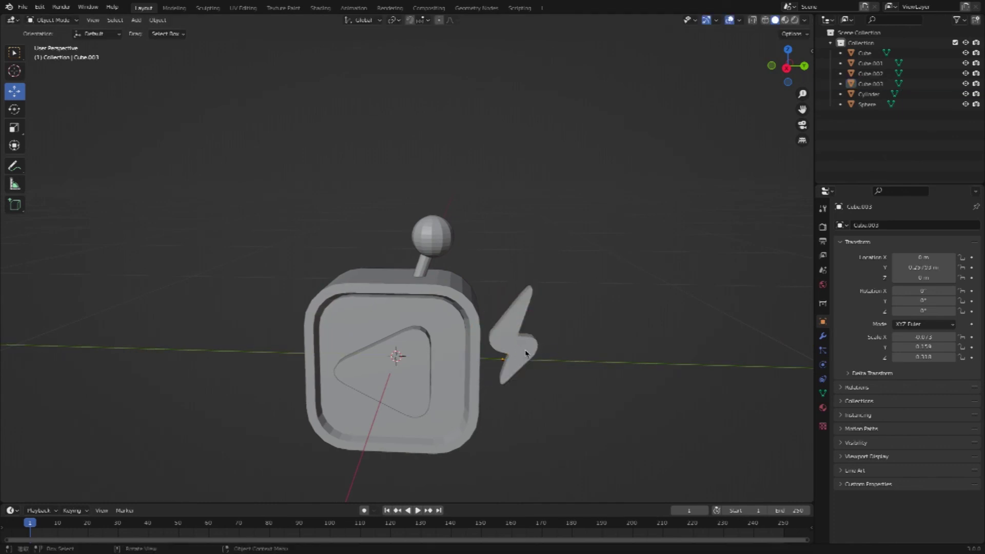
Duplicate the bolt along Y onto the box's left side and scale the copy down
left_click(525, 352)
key("shift+d")
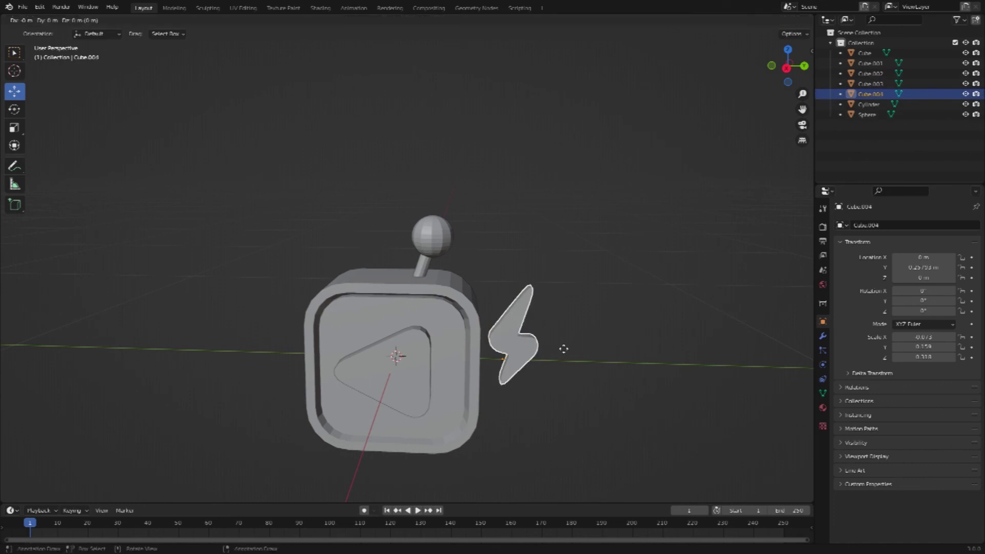
key("y")
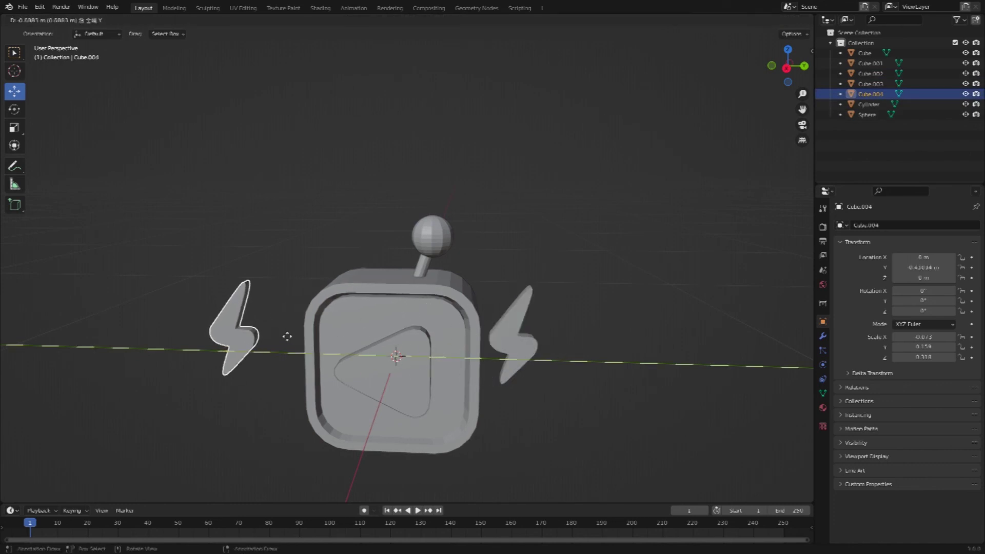
left_click(287, 337)
left_click(13, 129)
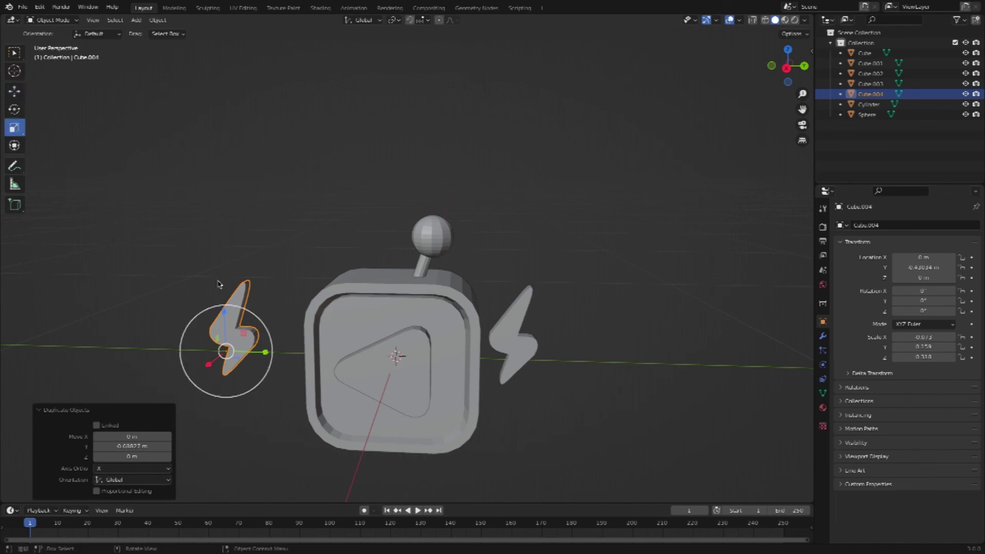
left_click_drag(251, 310, 245, 319)
left_click(270, 309)
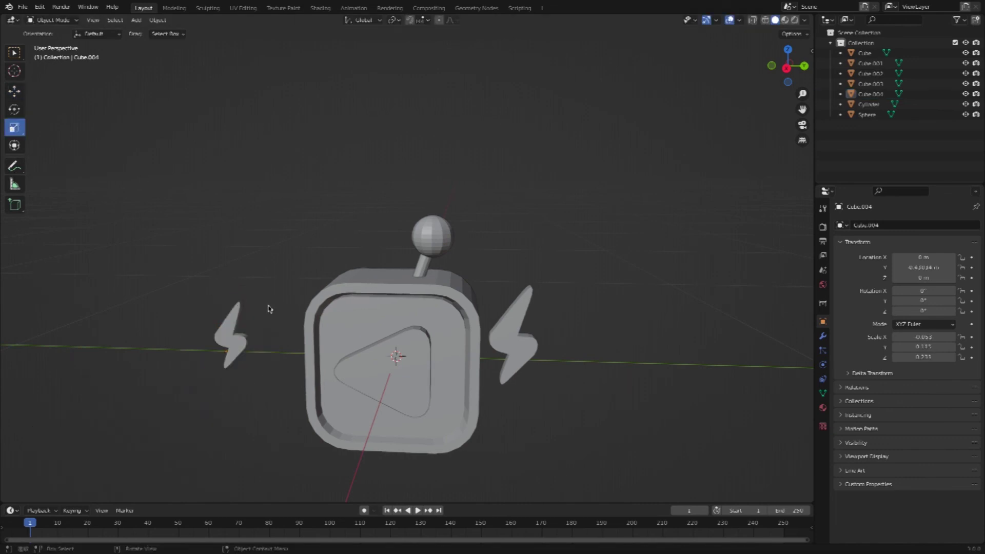
Lower the left bolt along Z and slide it in toward the box
left_click(233, 332)
left_click(14, 90)
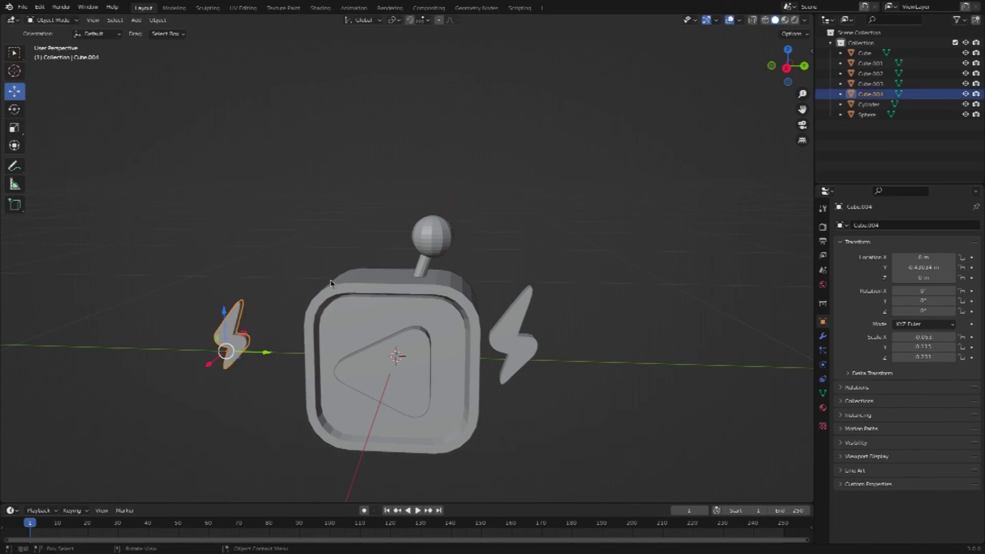
middle_click_drag(331, 283, 339, 288)
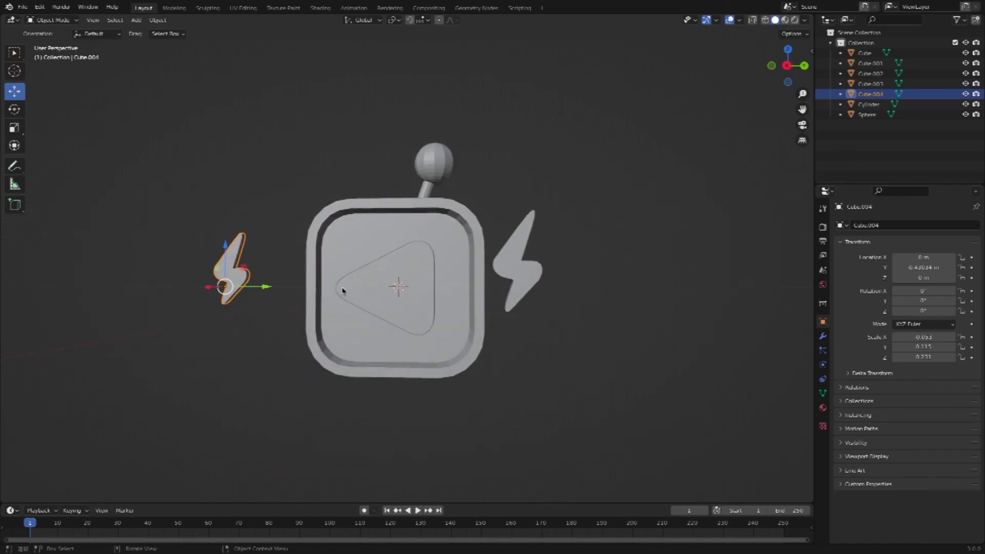
left_click_drag(226, 246, 226, 294)
left_click_drag(271, 345, 325, 341)
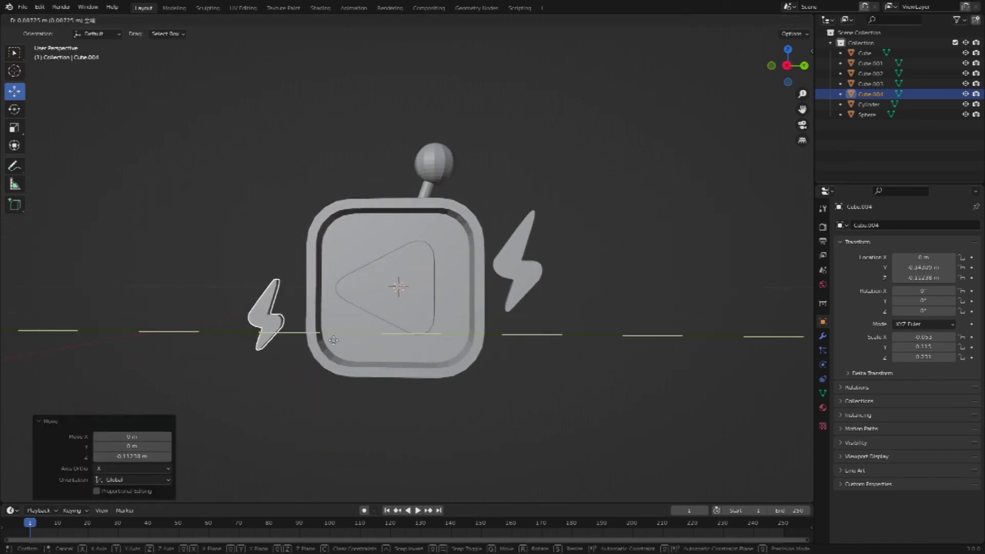
left_click(325, 340)
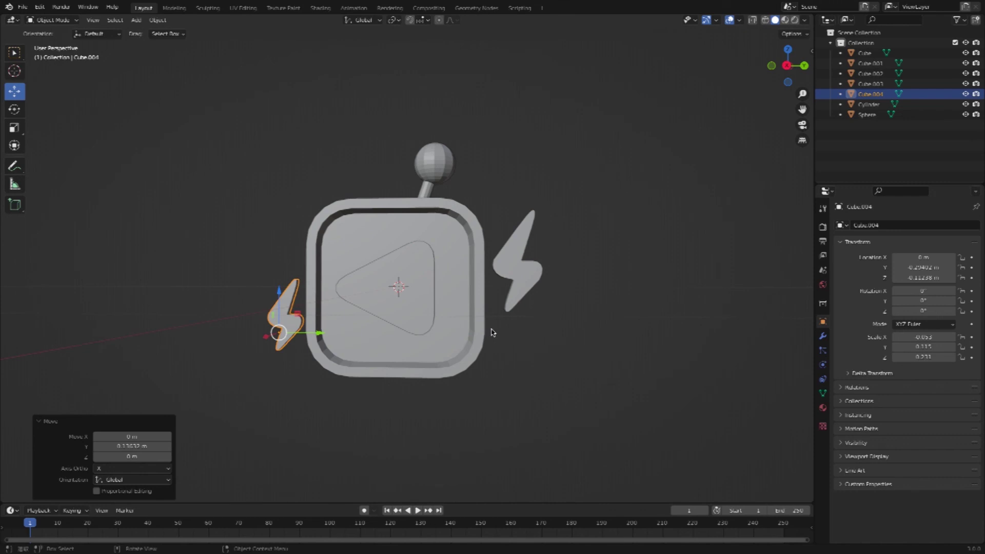
middle_click_drag(370, 321, 380, 321)
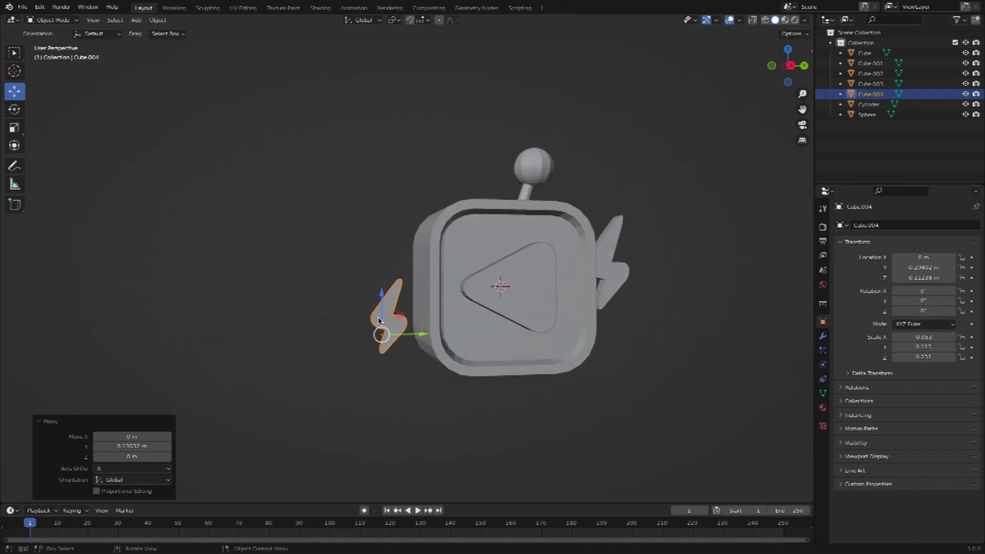
Duplicate the left bolt above itself, shrink it, and move it toward the box along Y
key("shift+d")
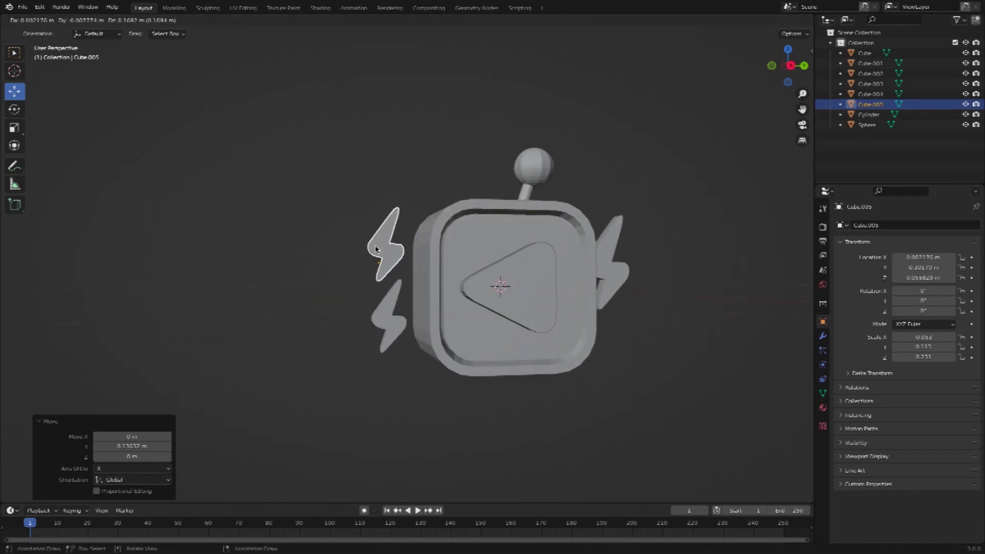
left_click(376, 250)
key("s")
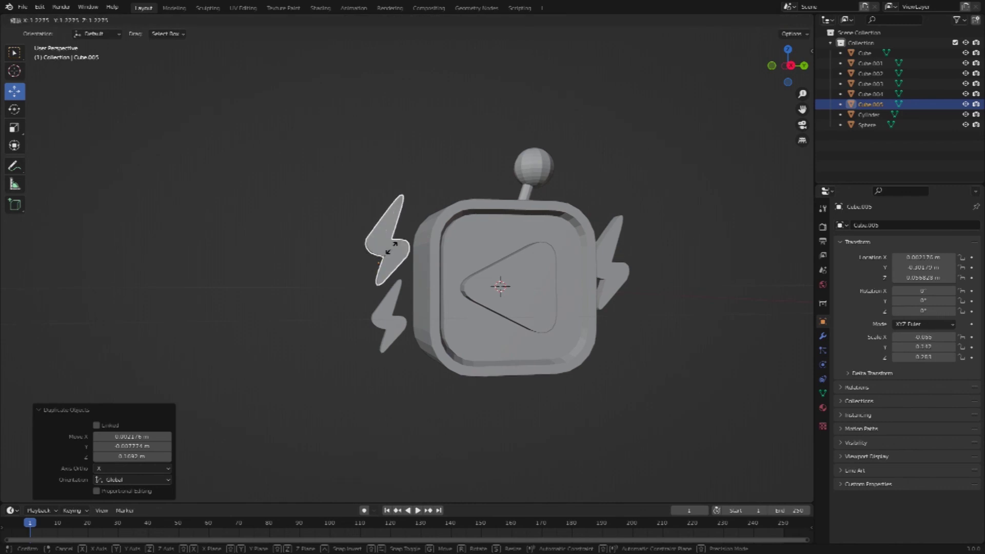
left_click(377, 261)
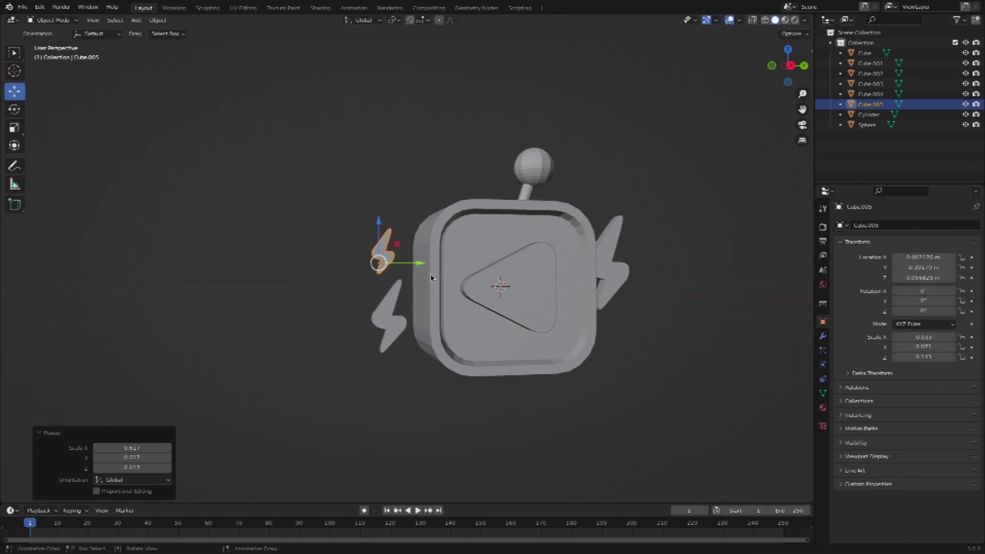
left_click_drag(418, 266, 436, 267)
left_click(686, 310)
middle_click_drag(687, 311, 685, 314)
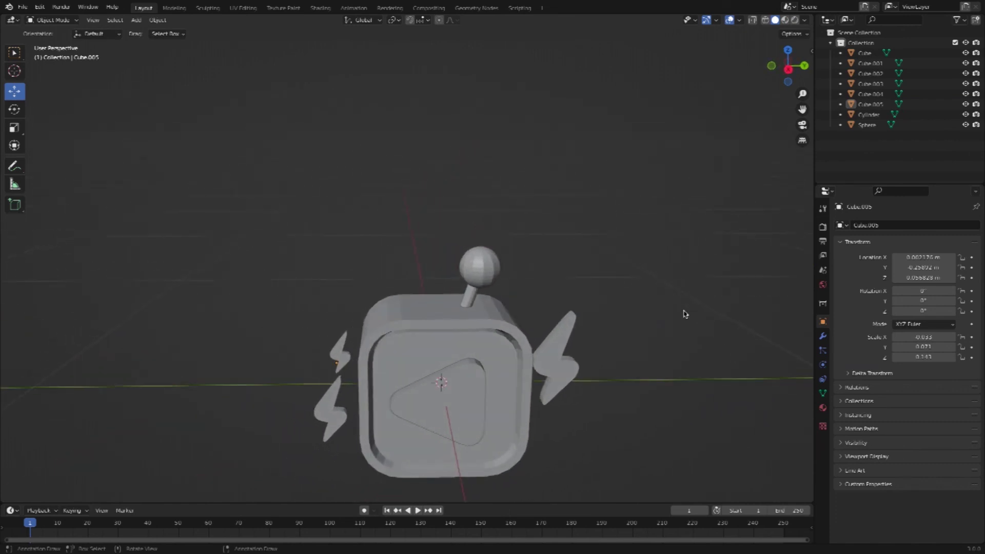
Push the lower-left bolt 0.18495 m outward along X
left_click(331, 413)
mouse_move(327, 442)
left_mouse_down()
mouse_move(308, 483)
mouse_move(379, 467)
left_mouse_up()
left_click(681, 400)
Tilt the right-hand bolt, Cube.003, by -8.76° around the X axis
left_click(565, 361)
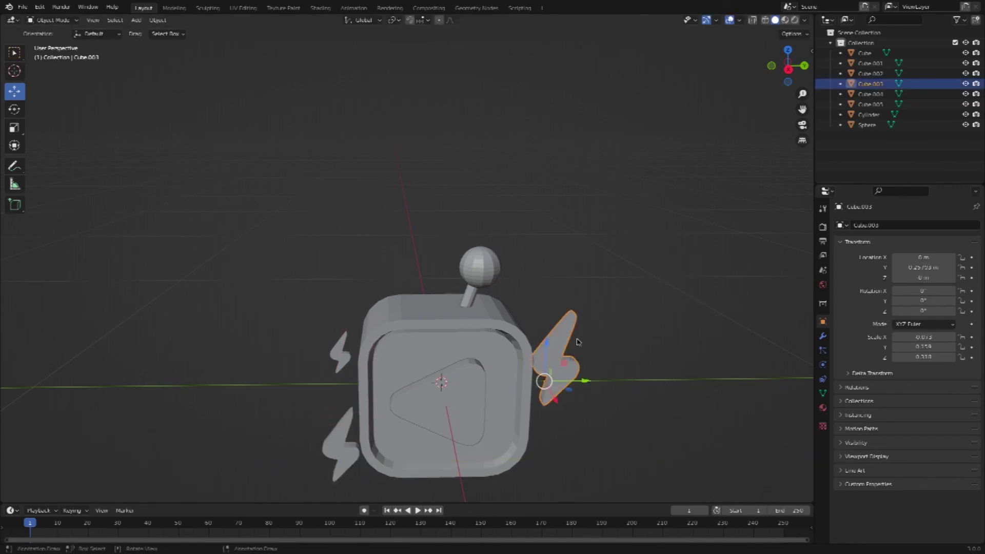
left_click(14, 109)
left_click_drag(565, 358, 574, 357)
left_click(636, 359)
middle_click_drag(636, 358, 636, 359)
left_click(23, 7)
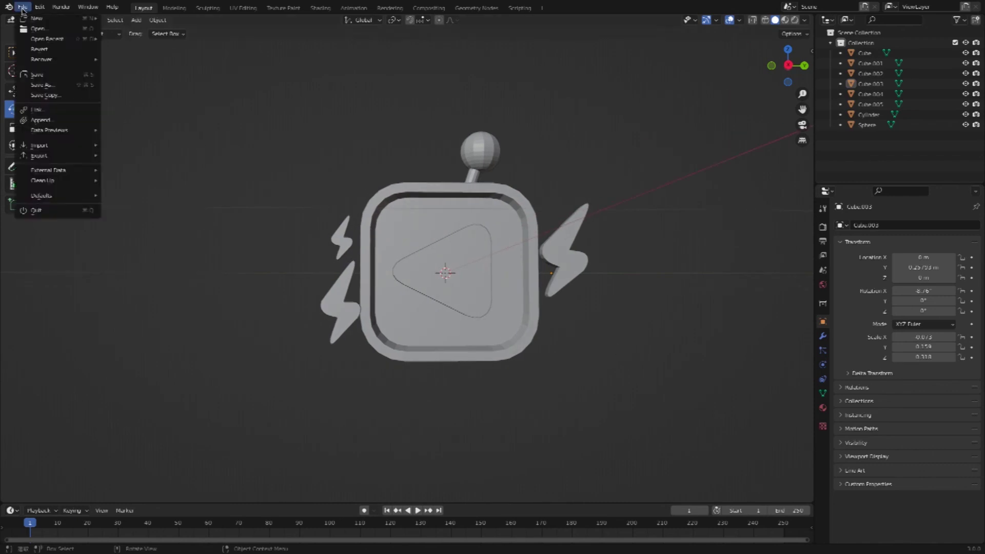
Save 小電視.blend, exit fullscreen, and bring up the screen recorder's options
left_click(34, 75)
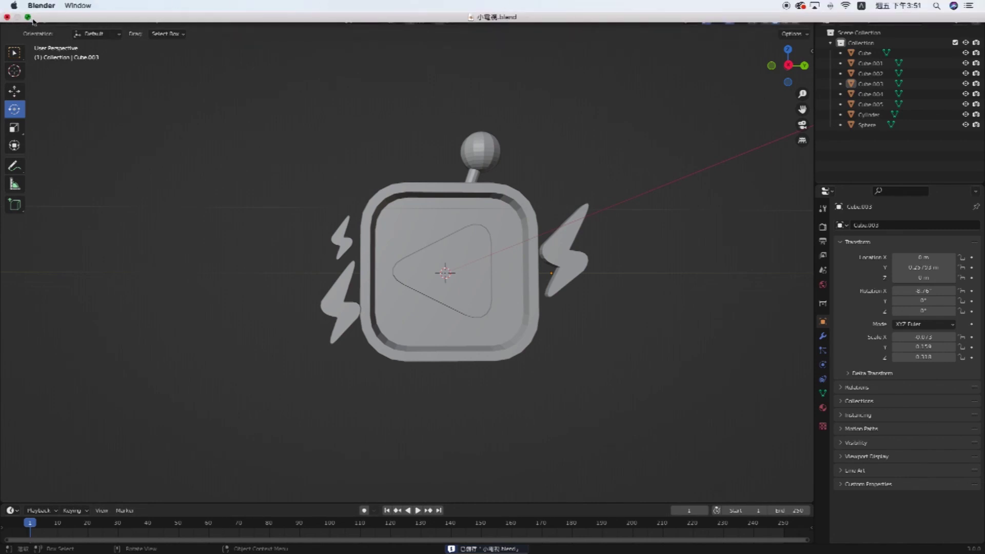
left_click(29, 20)
right_click(672, 535)
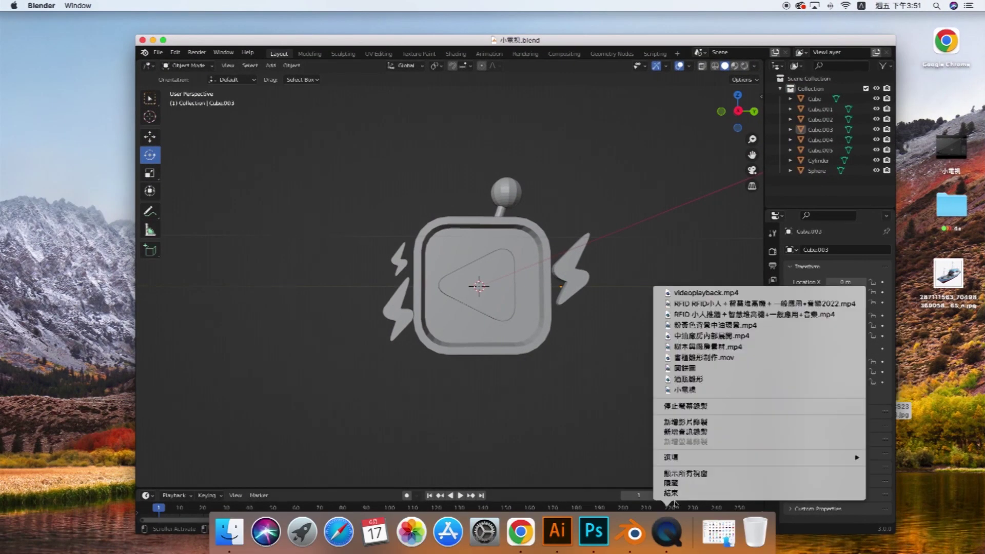